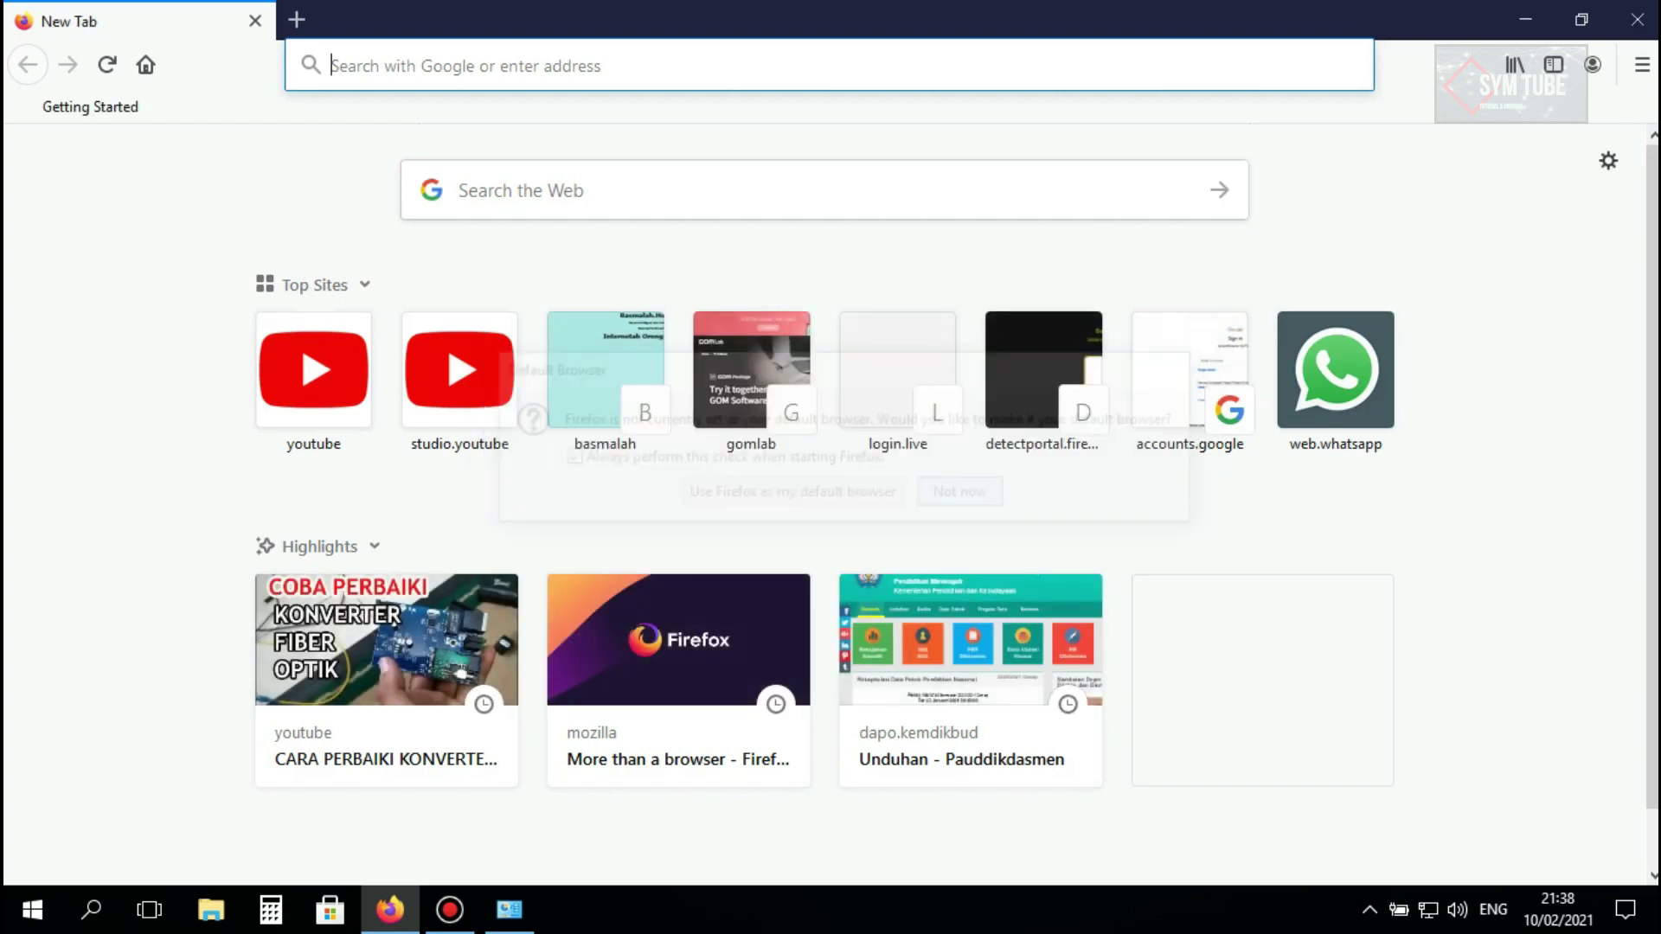
Go to google.com and search for "virtual ram adalah".
key(Down)
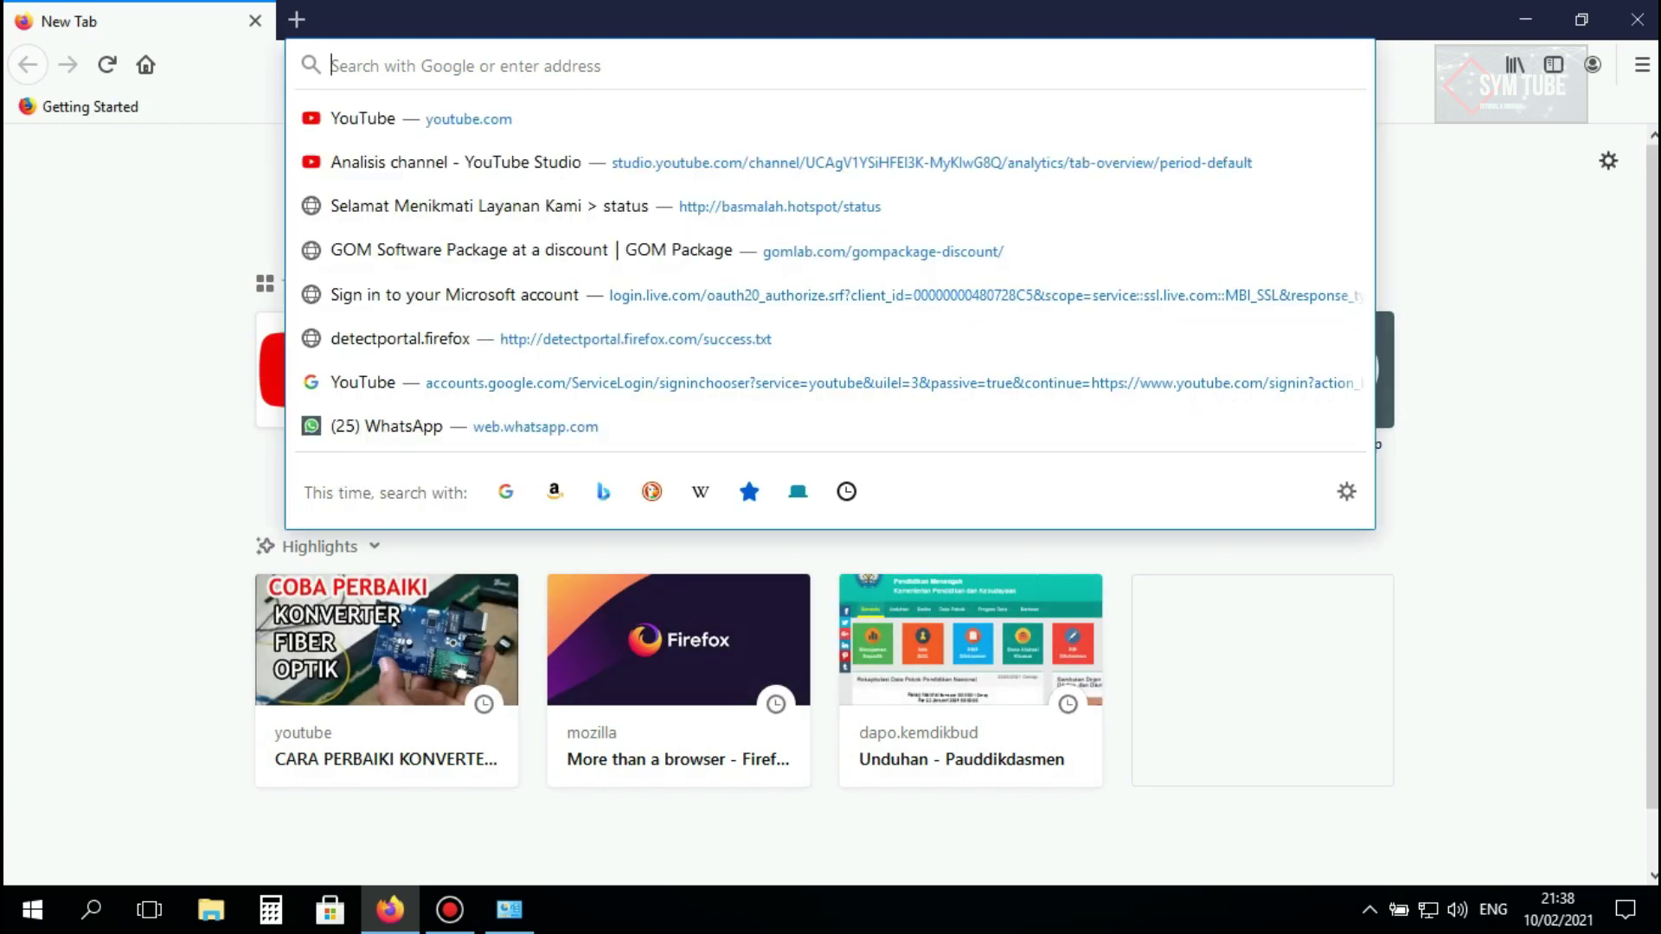
text(google.com)
key(Return)
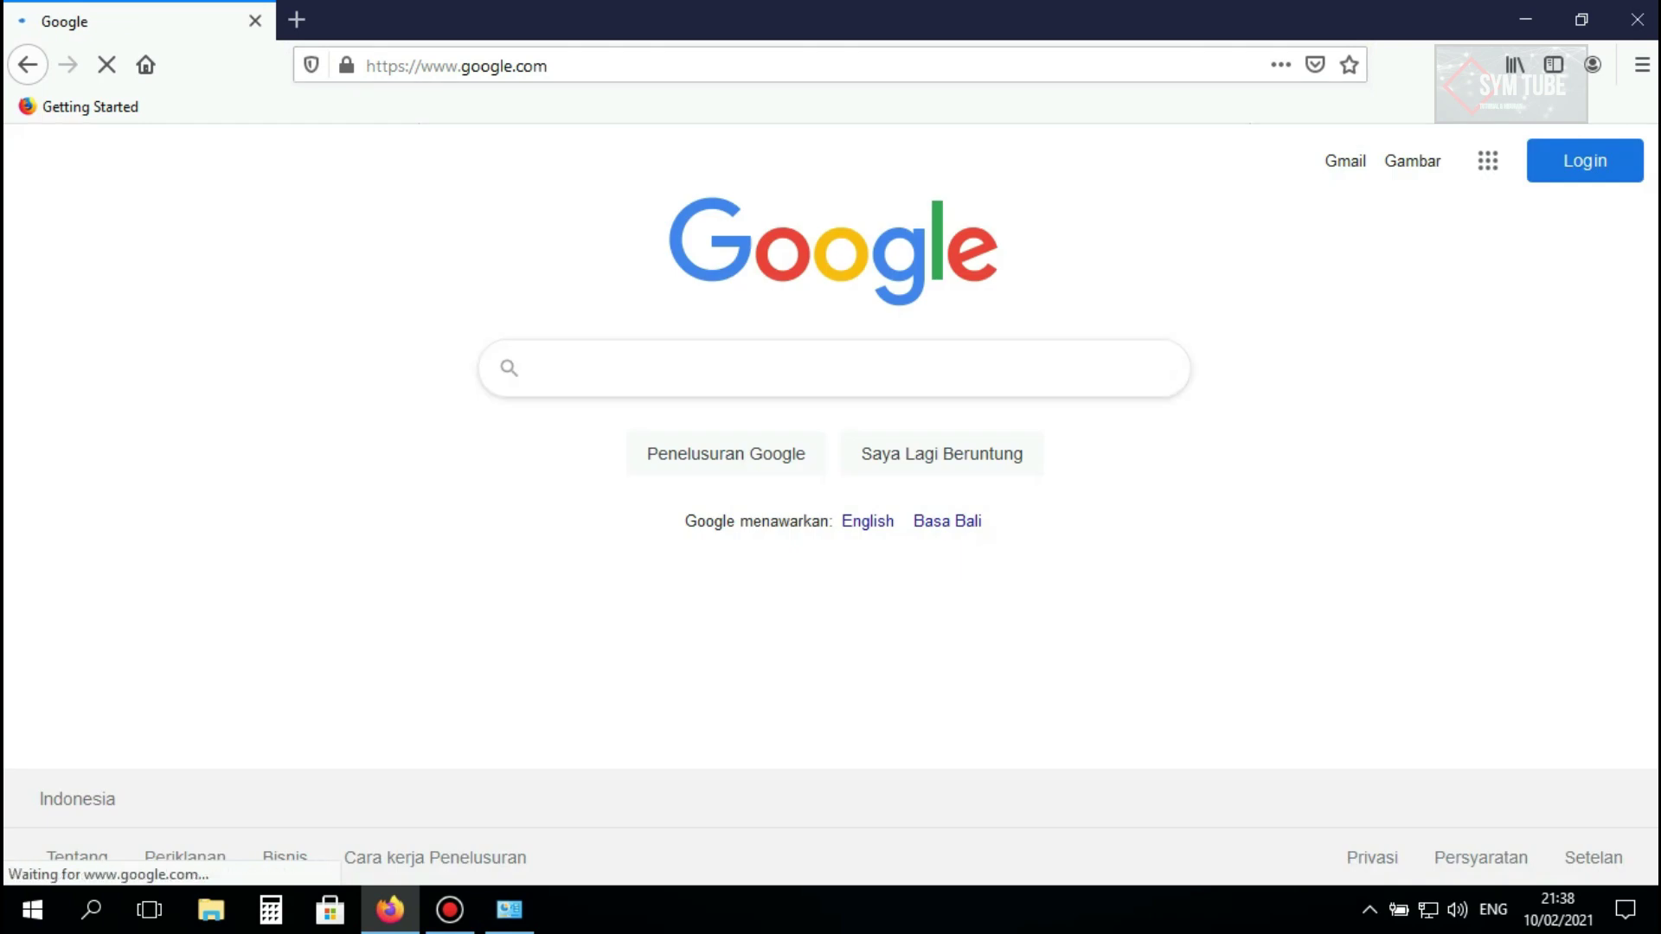
text(virtual ram)
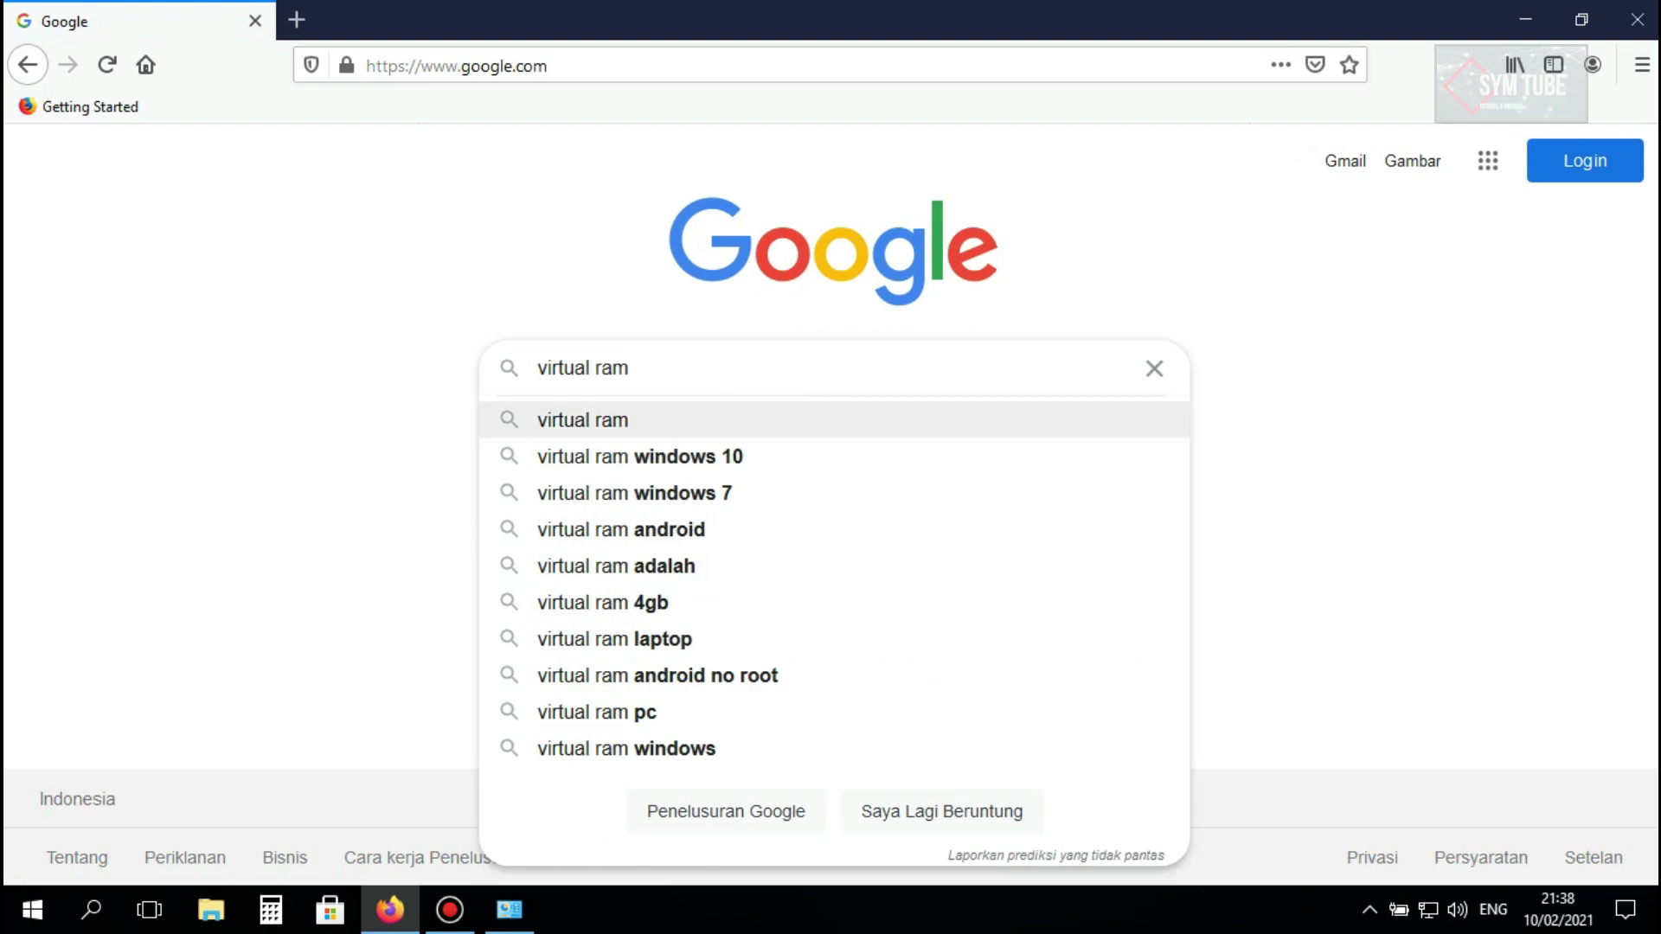
click(616, 566)
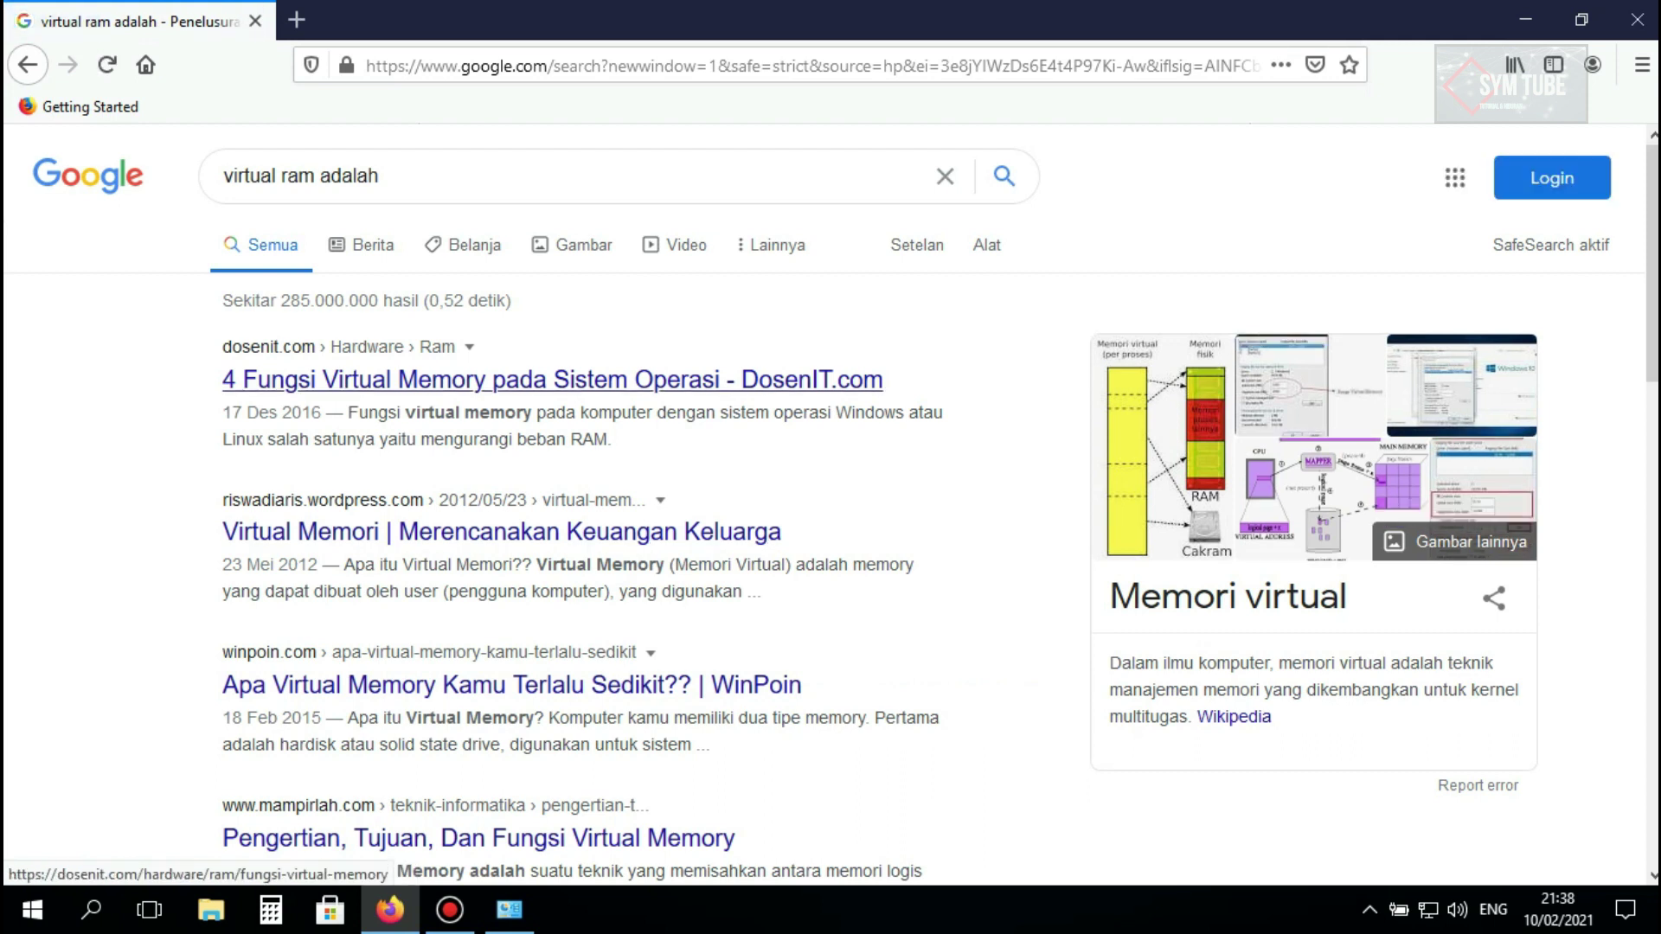
Open the DosenIT.com result "4 Fungsi Virtual Memory pada Sistem Operasi" in a separate tab and switch to it.
click(552, 378)
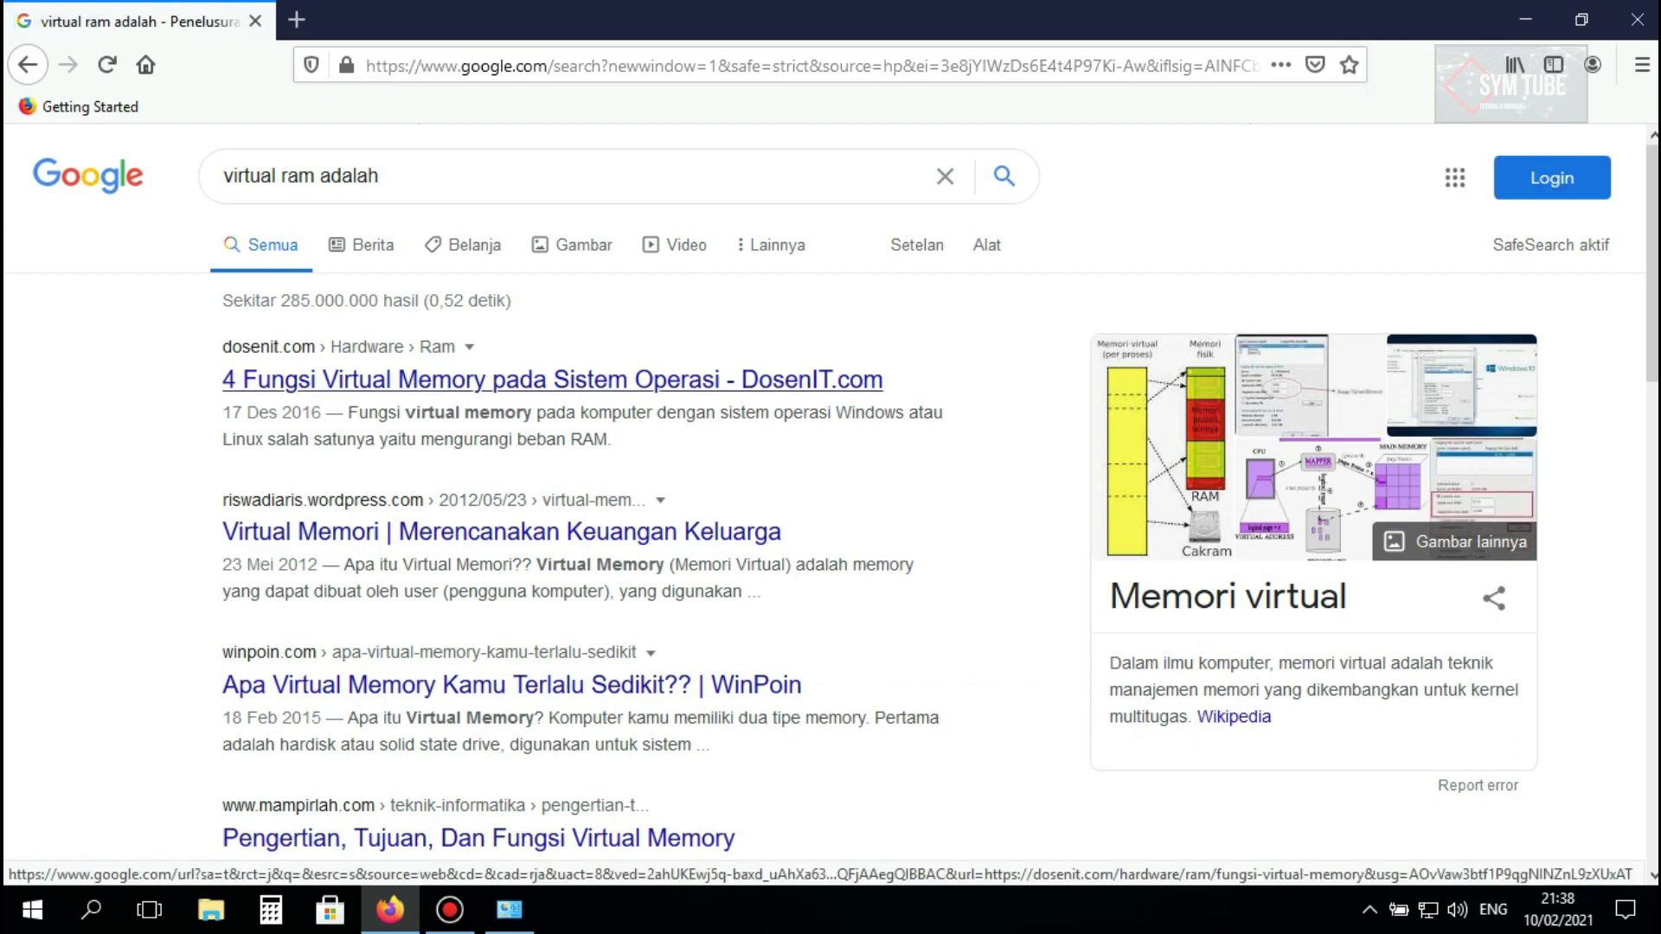
right_click(585, 381)
click(623, 396)
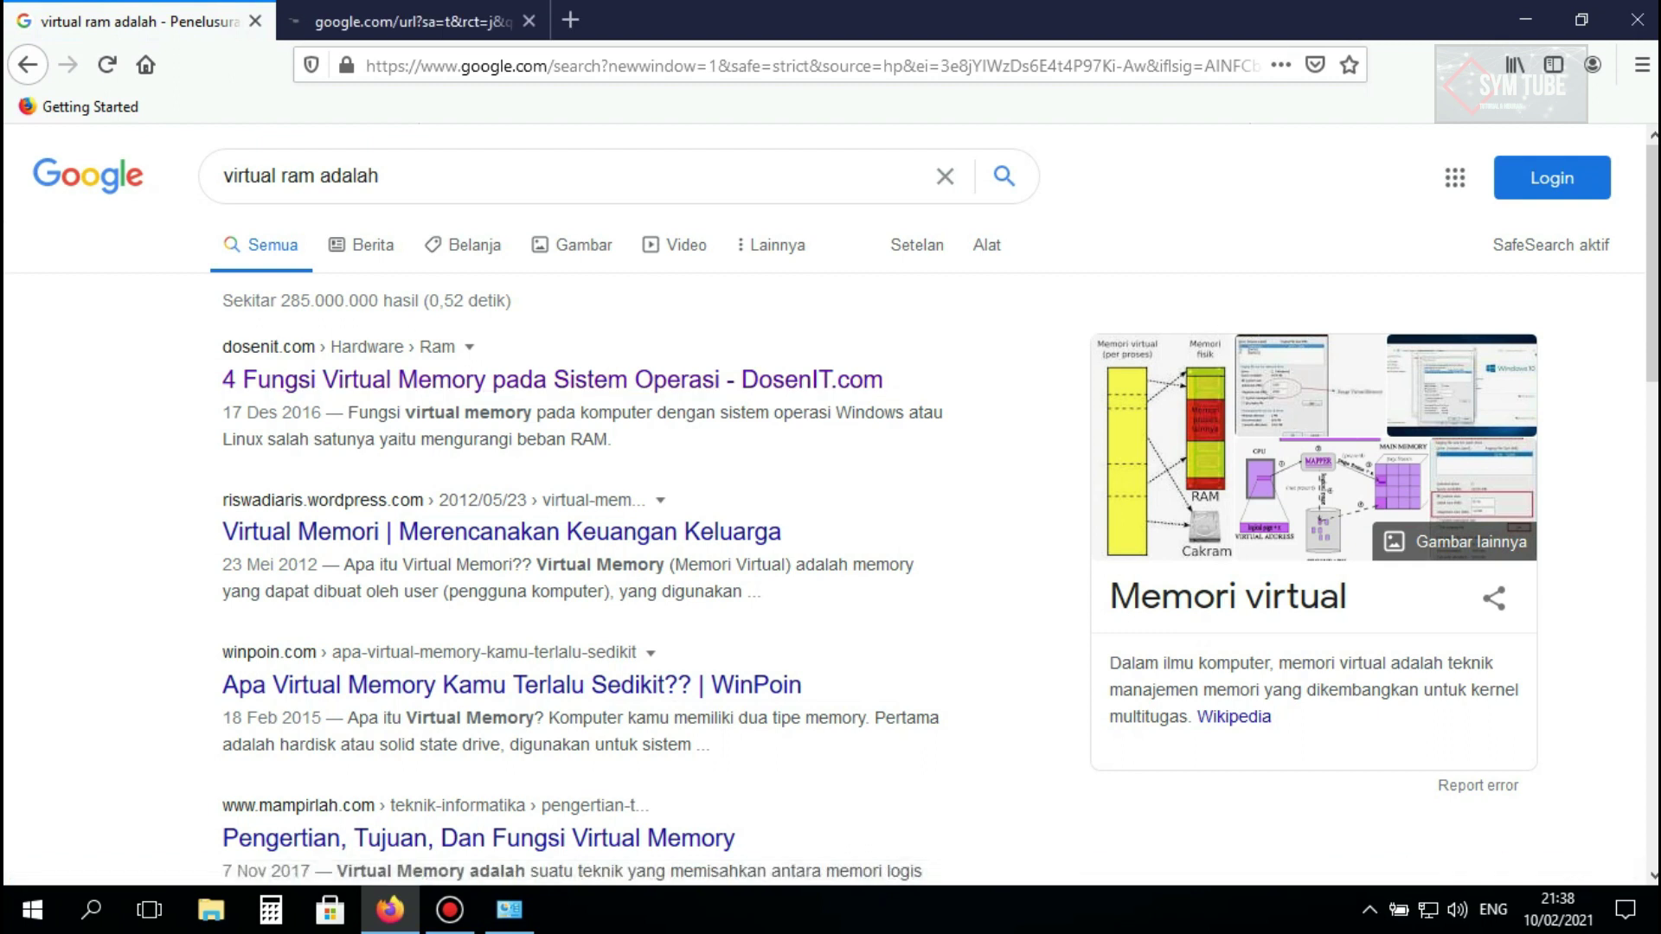
click(407, 21)
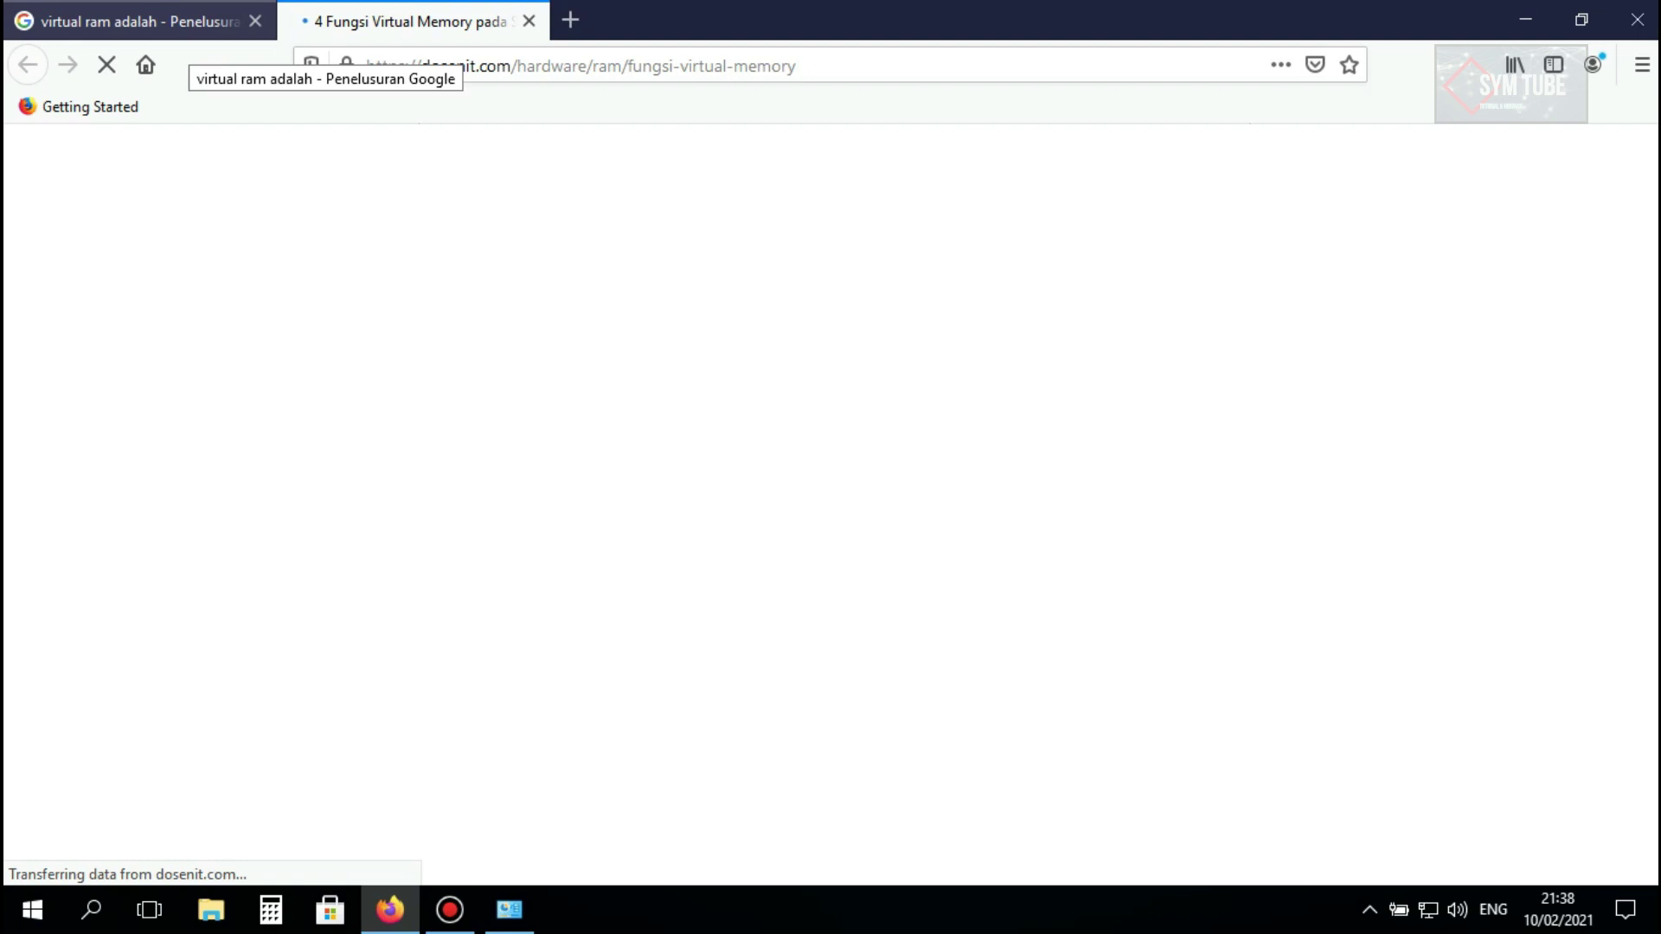
click(186, 22)
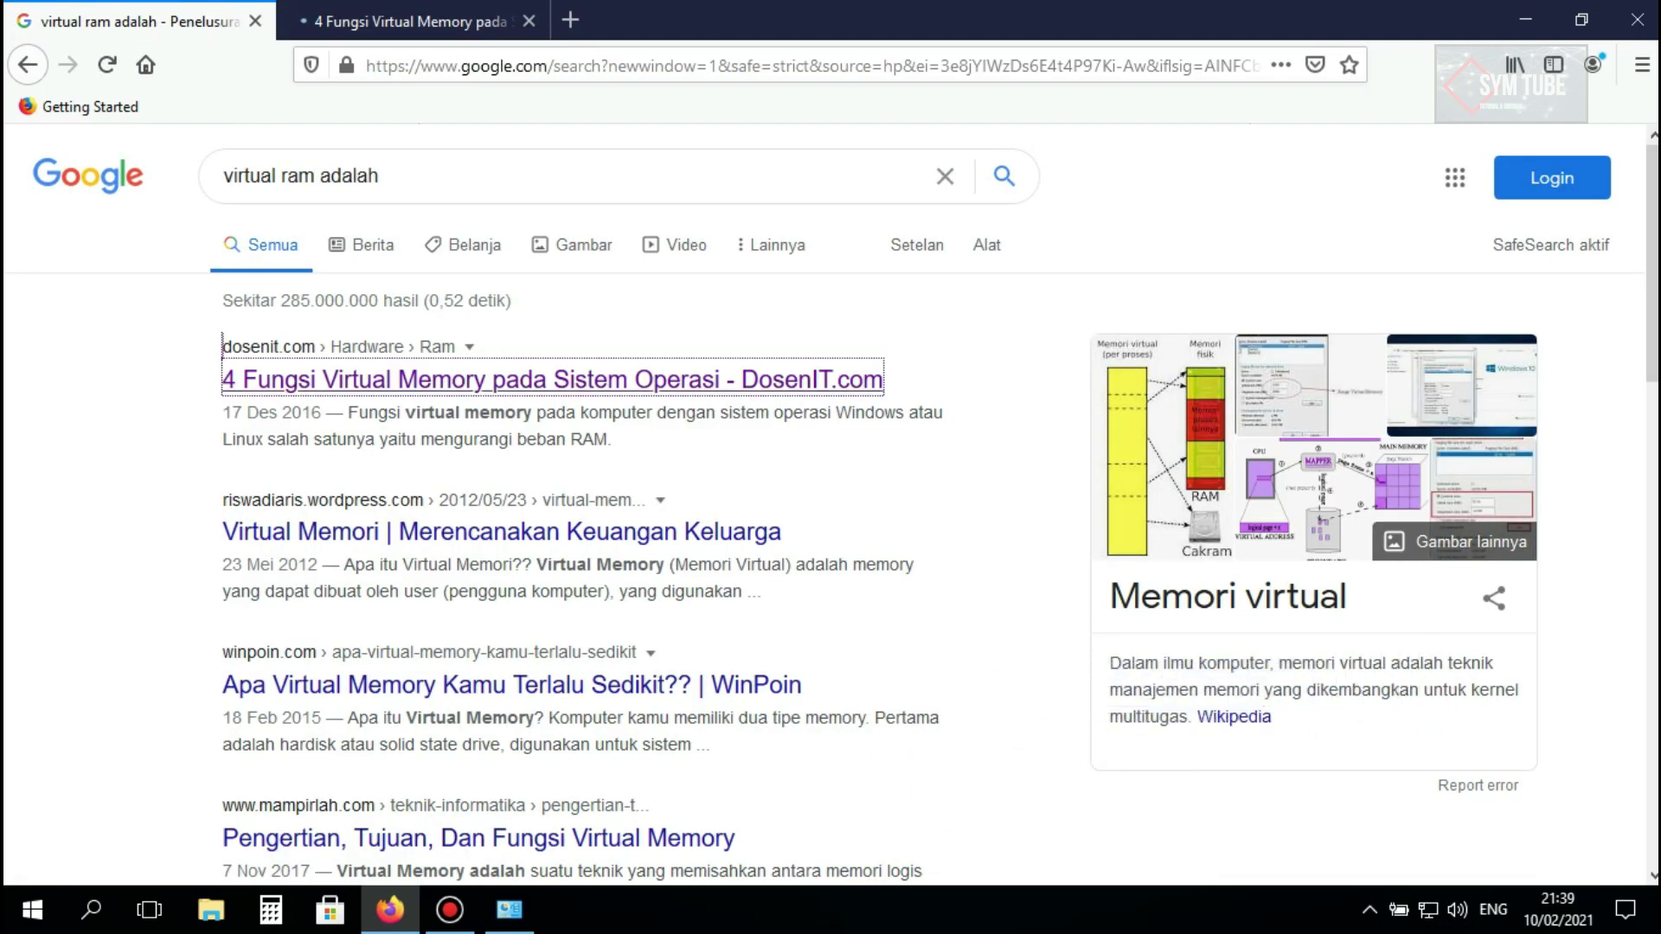
scroll(831, 502, down, 3)
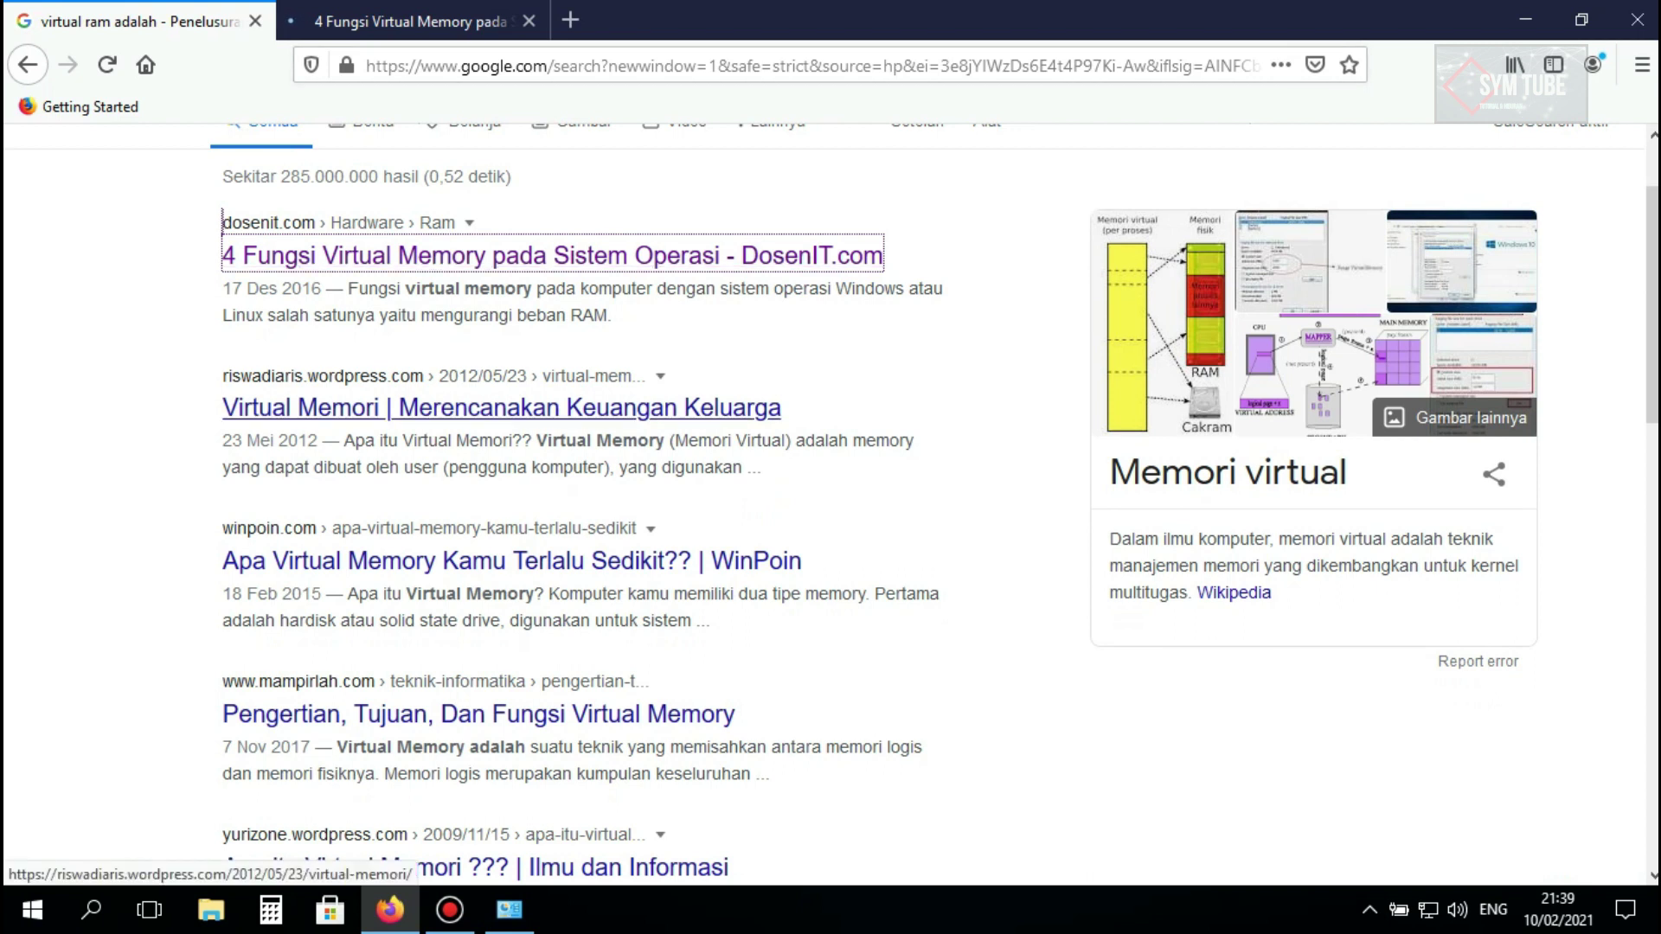
key(ctrl+Tab)
Read the article's introduction and highlight the "Fungsi Virtual Memory" heading and its first point, "Menangani kelebihan 'beban' RAM".
scroll(502, 407, down, 5)
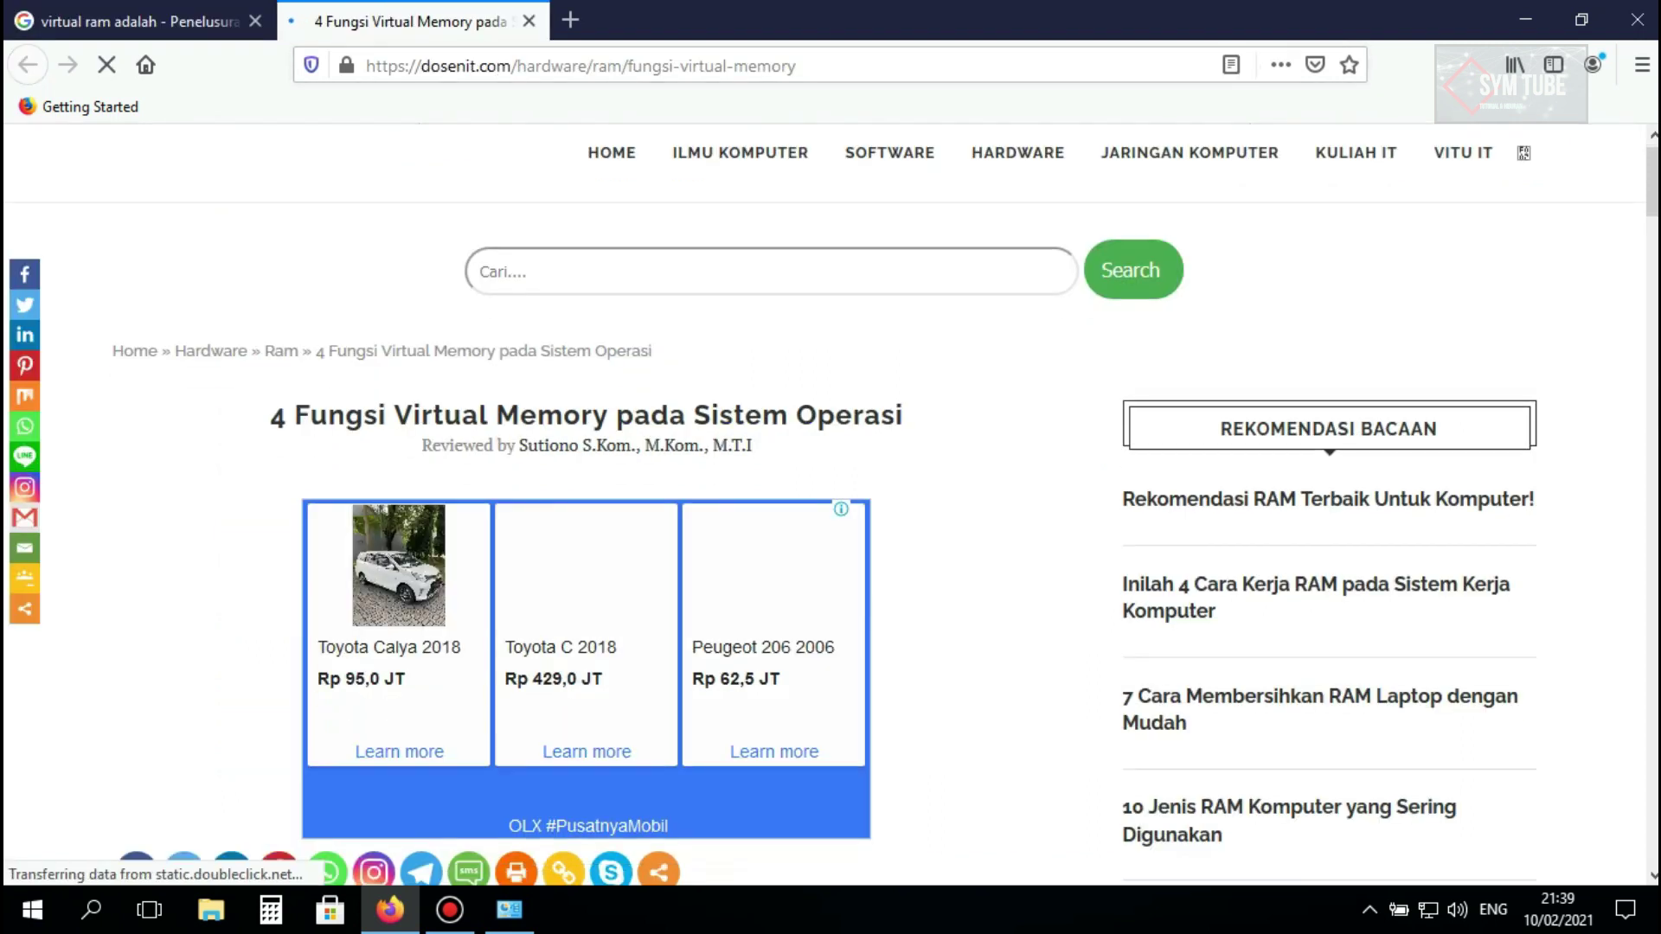
scroll(502, 407, down, 3)
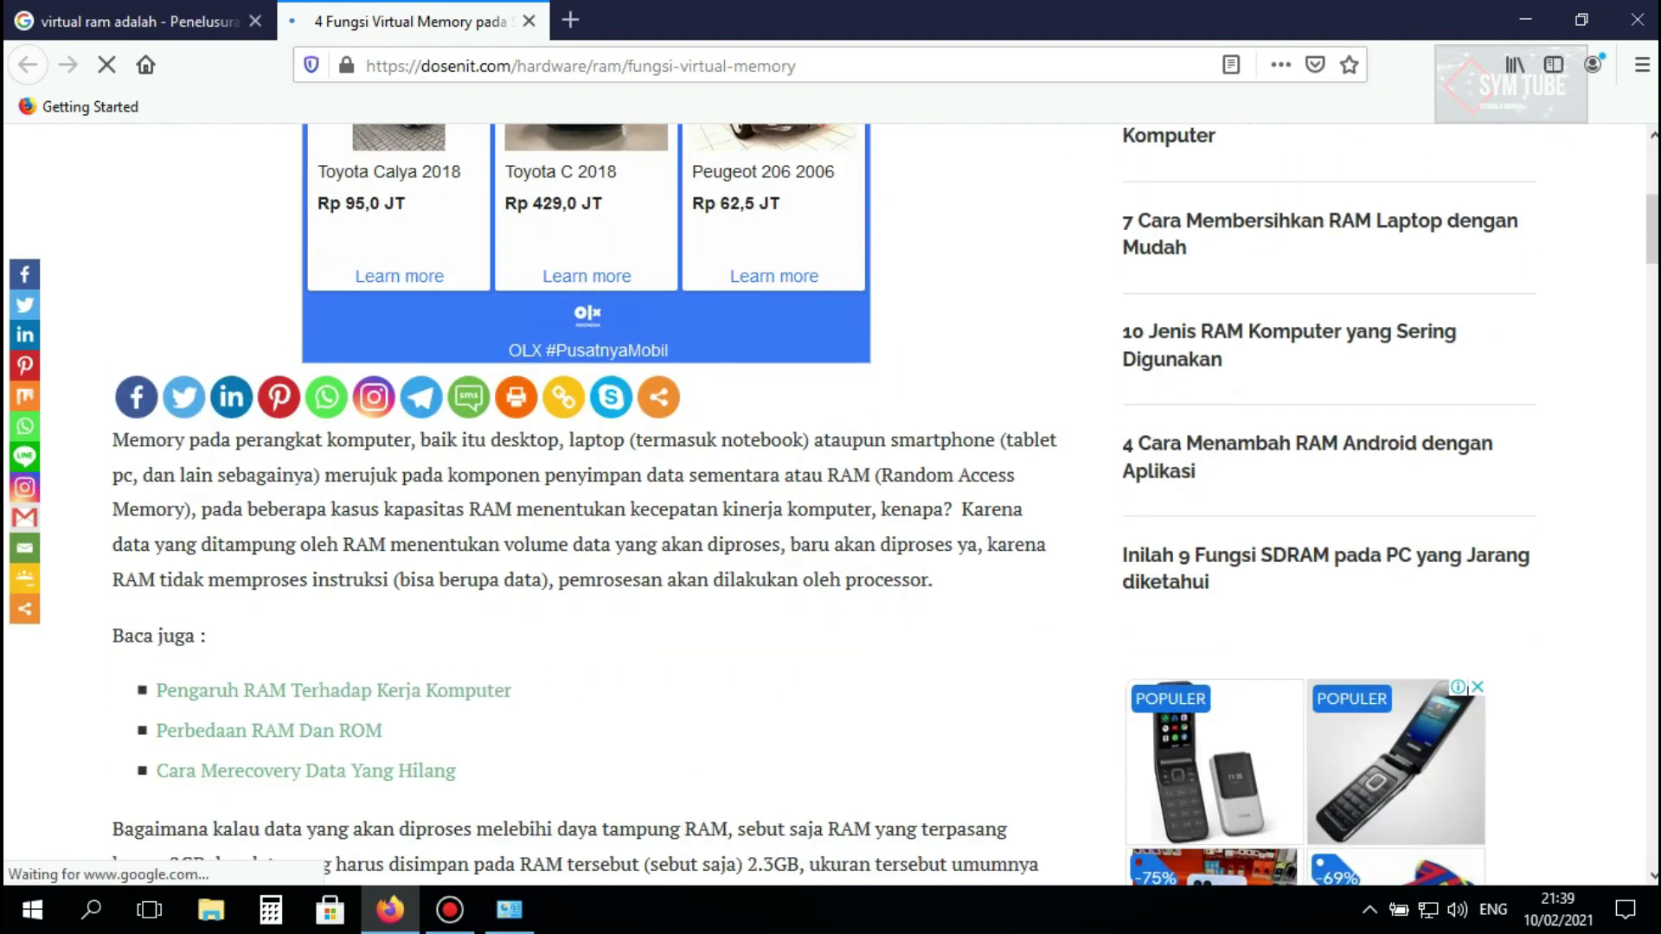
scroll(501, 406, down, 5)
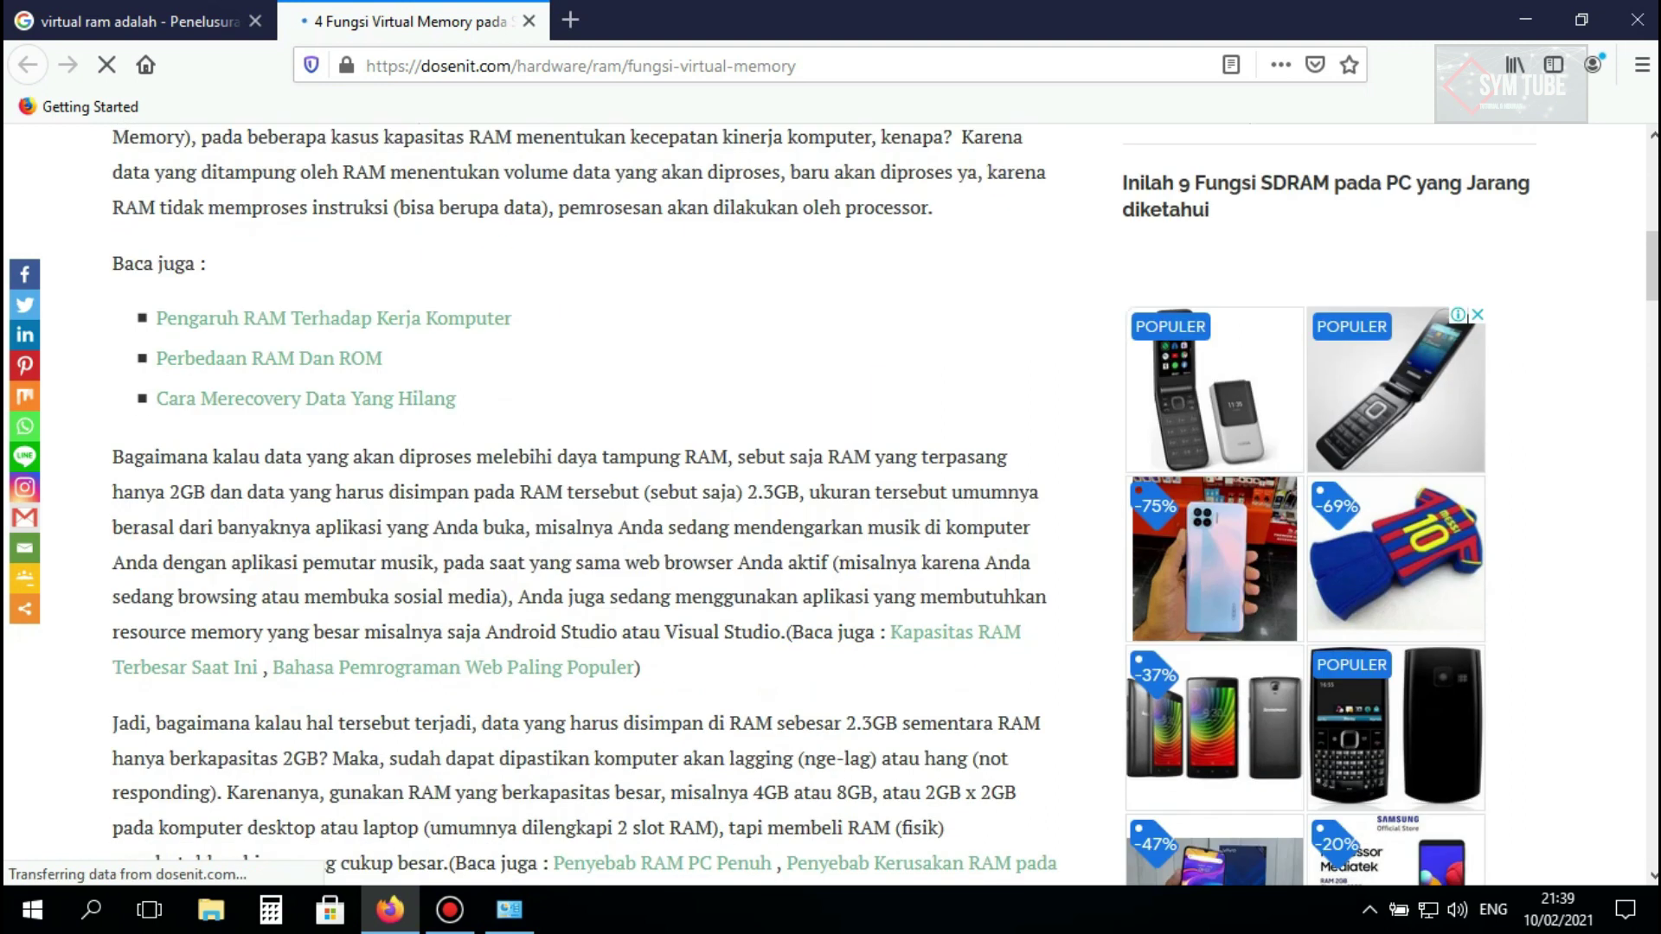
scroll(501, 407, down, 8)
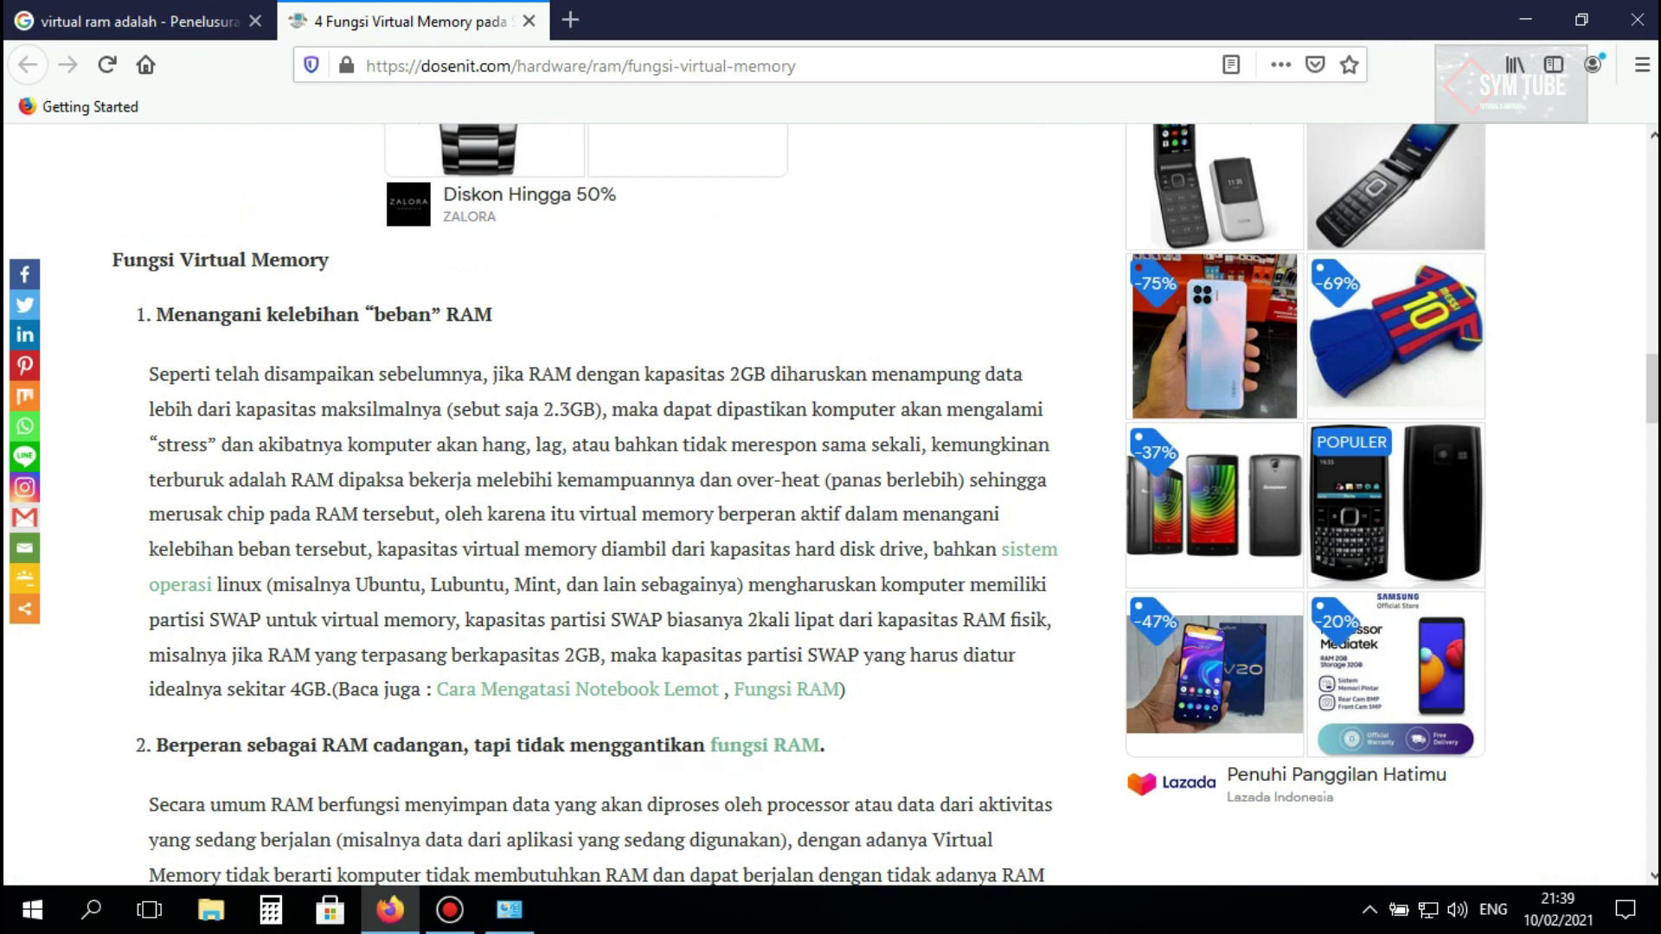
drag(113, 260, 329, 259)
click(330, 260)
drag(157, 314, 492, 314)
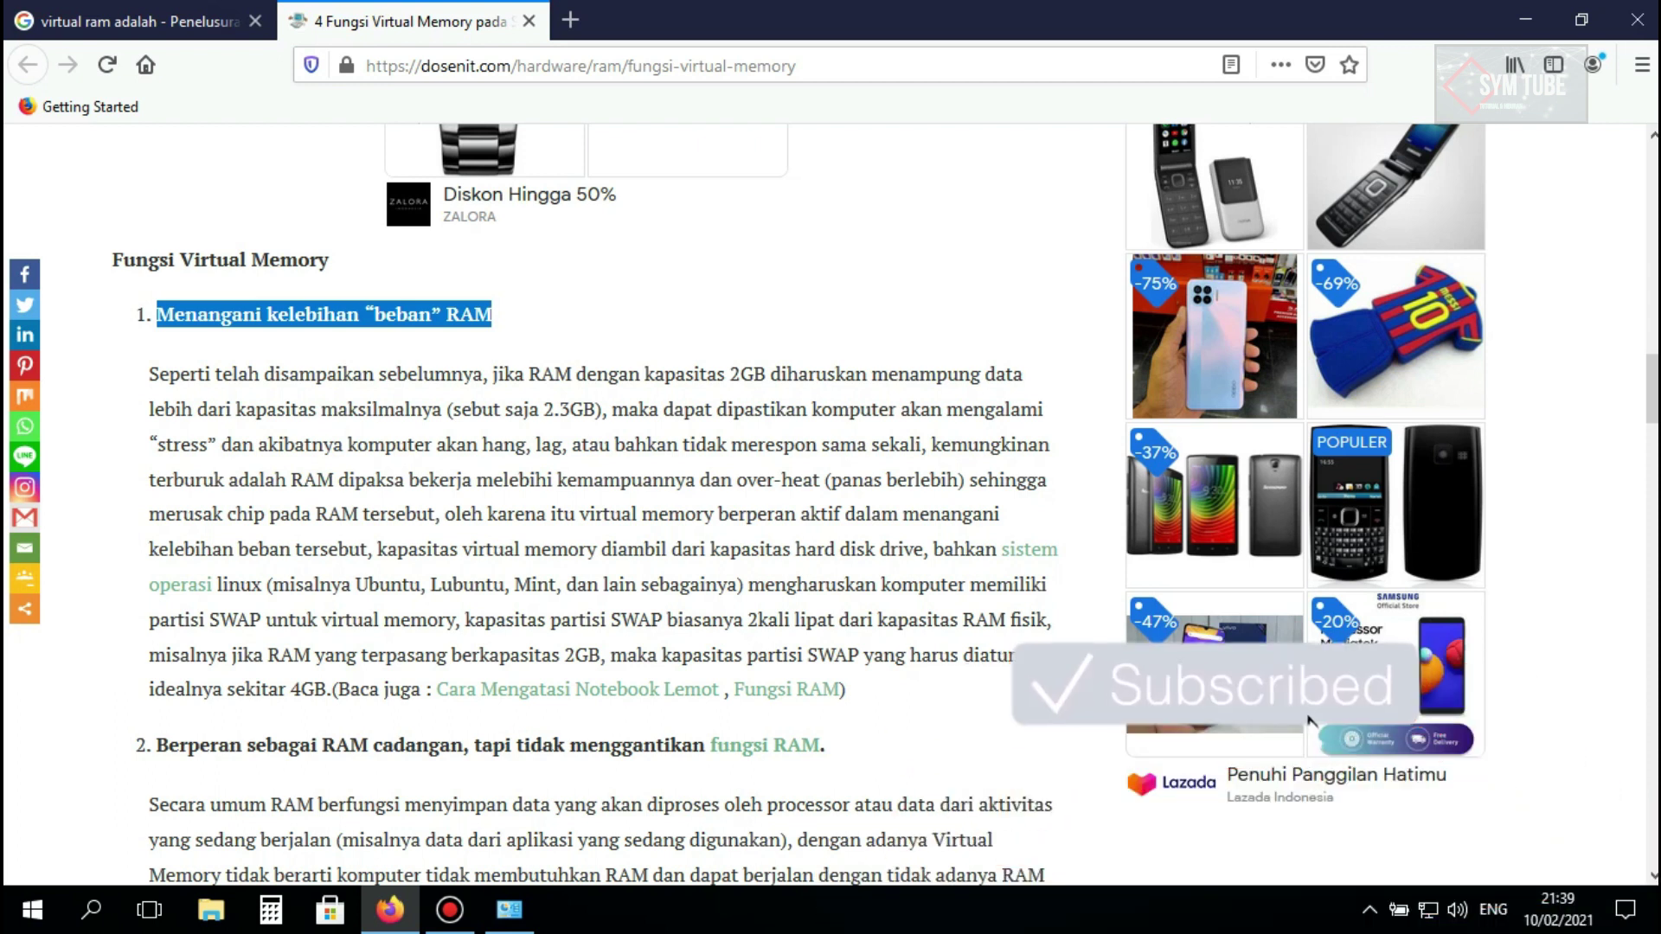
Read through the remaining virtual memory functions, highlighting the headings of points 2, 3 and 4 in turn.
scroll(585, 507, down, 3)
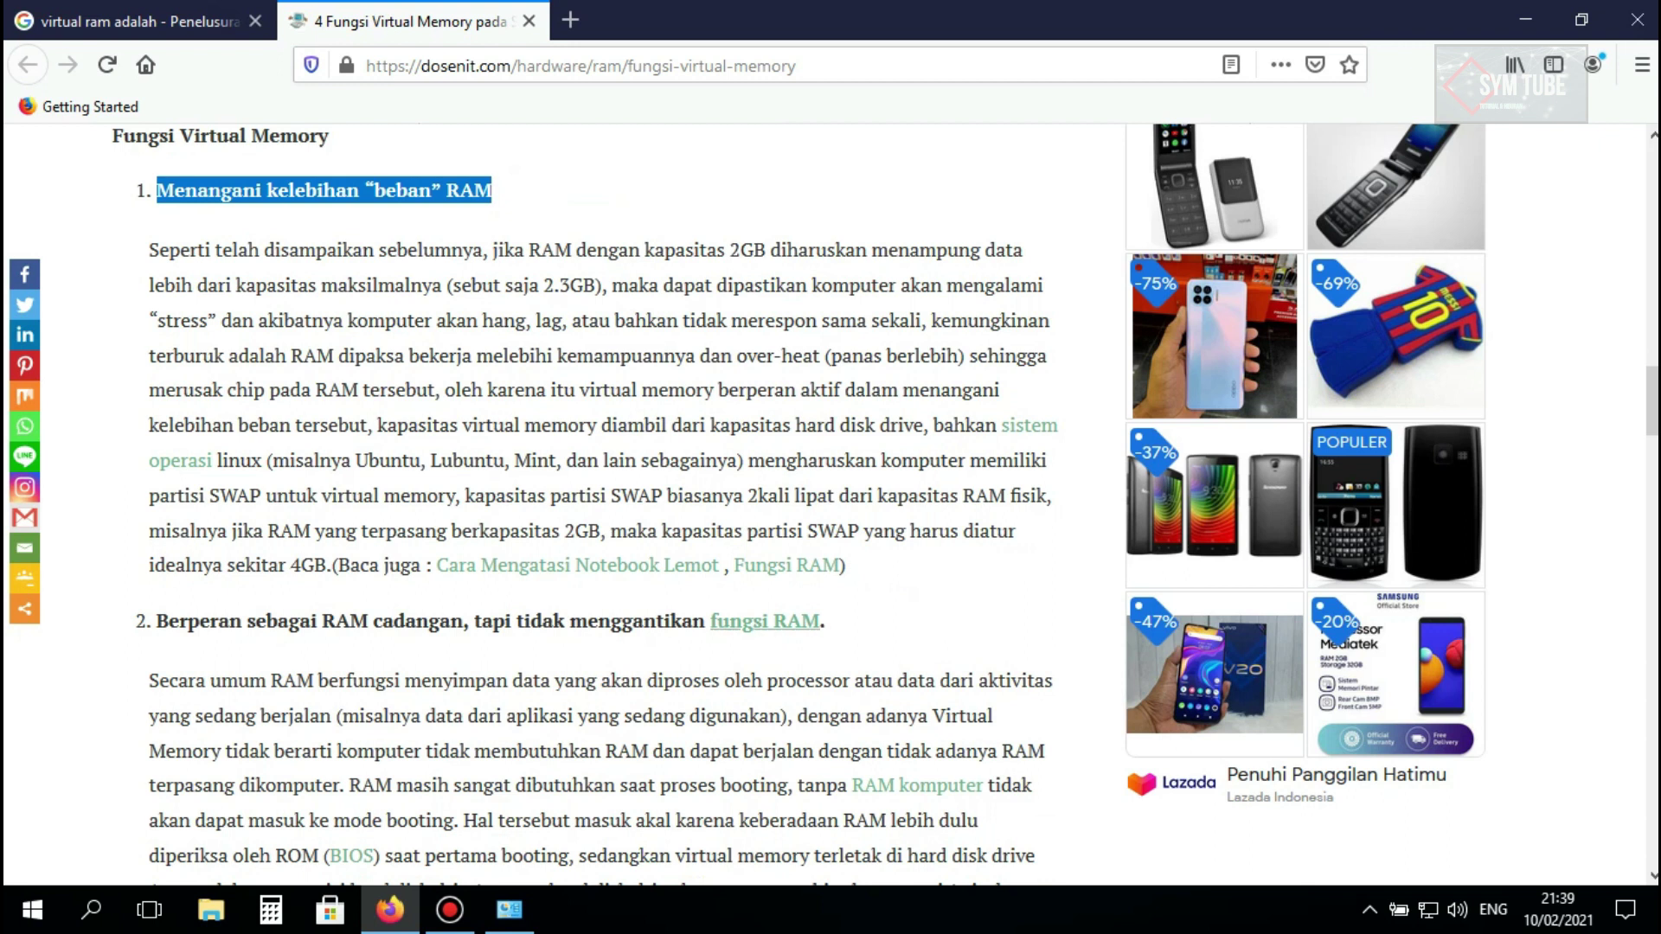
click(832, 622)
drag(155, 621, 825, 621)
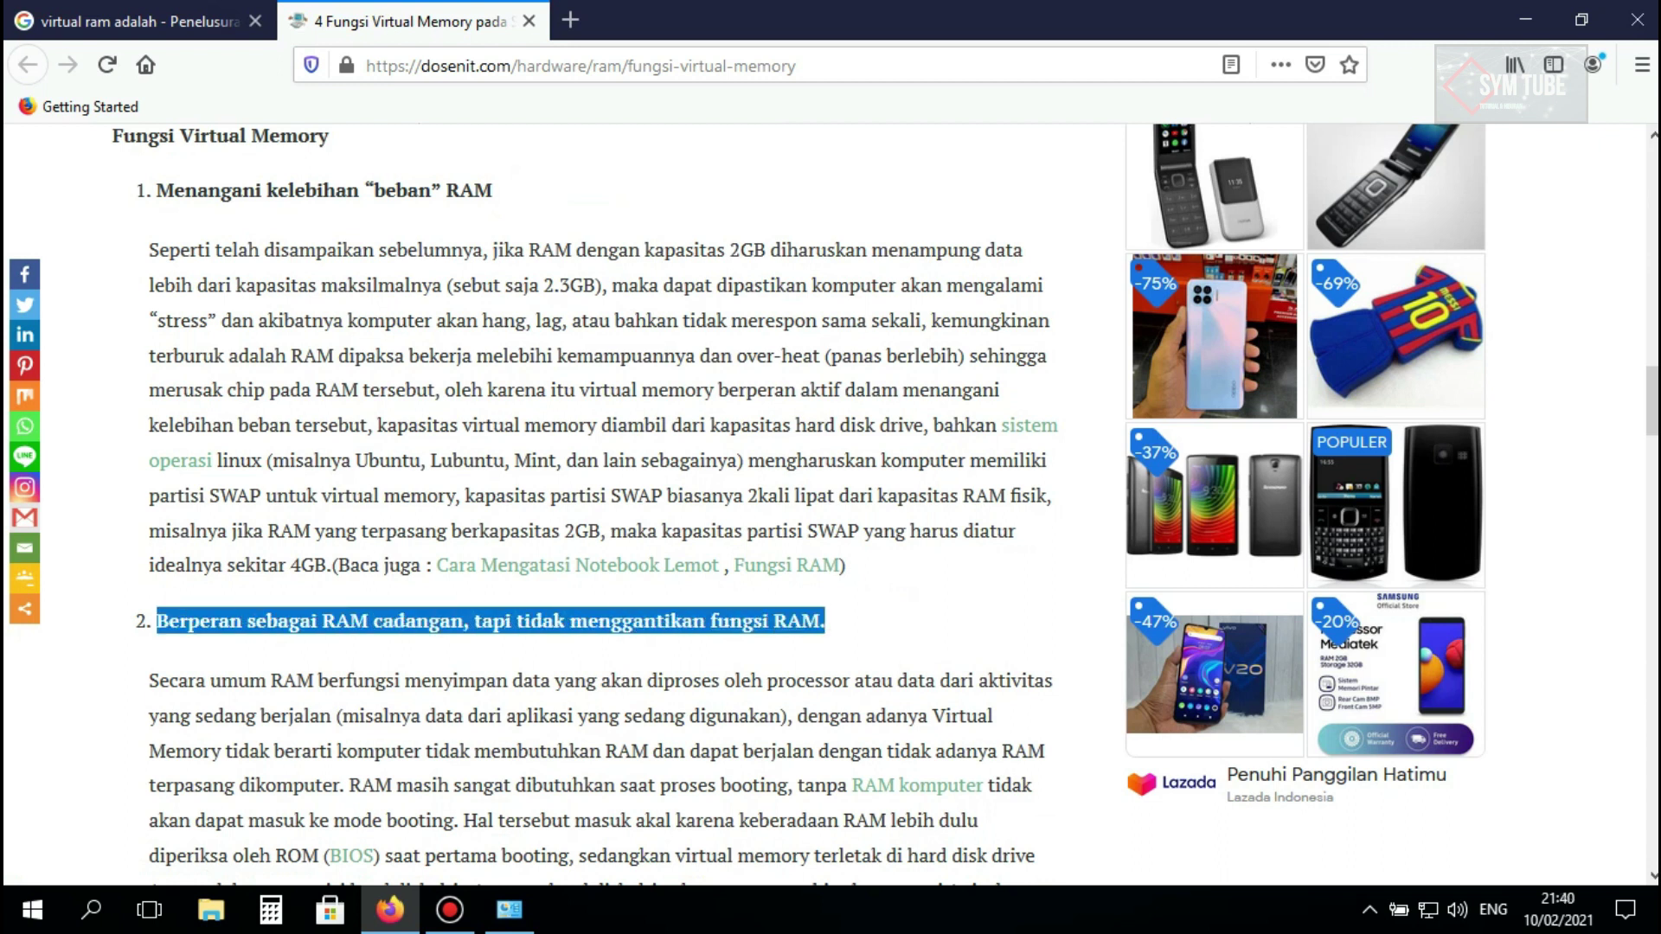
scroll(597, 508, down, 5)
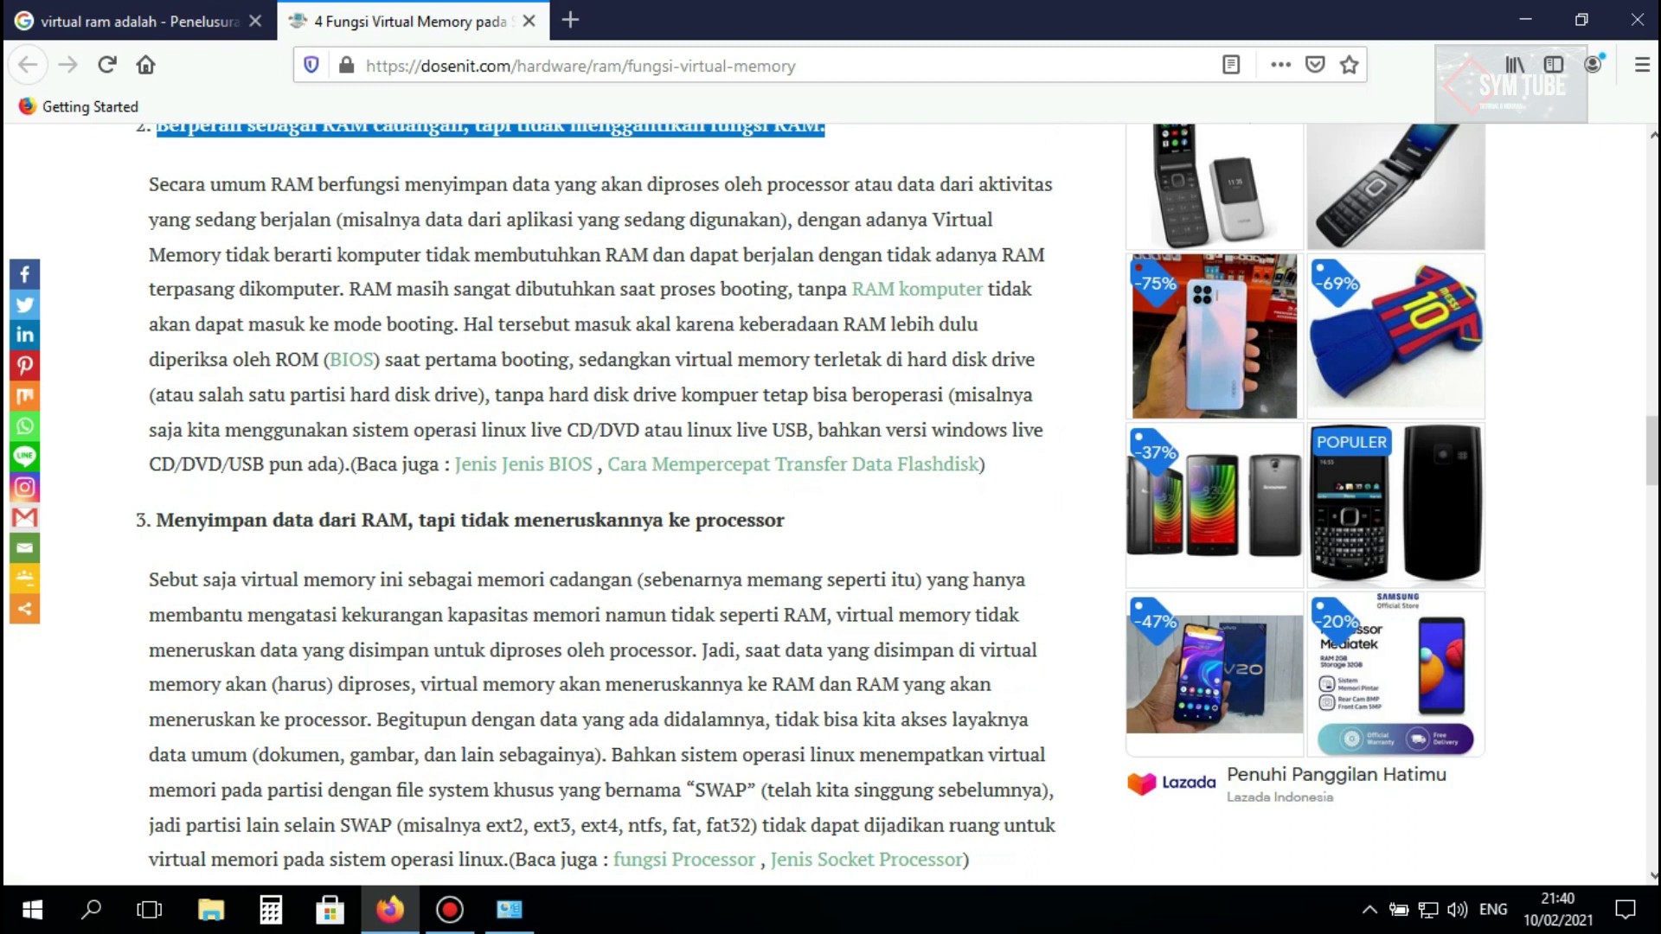
drag(156, 519, 785, 520)
scroll(784, 520, down, 6)
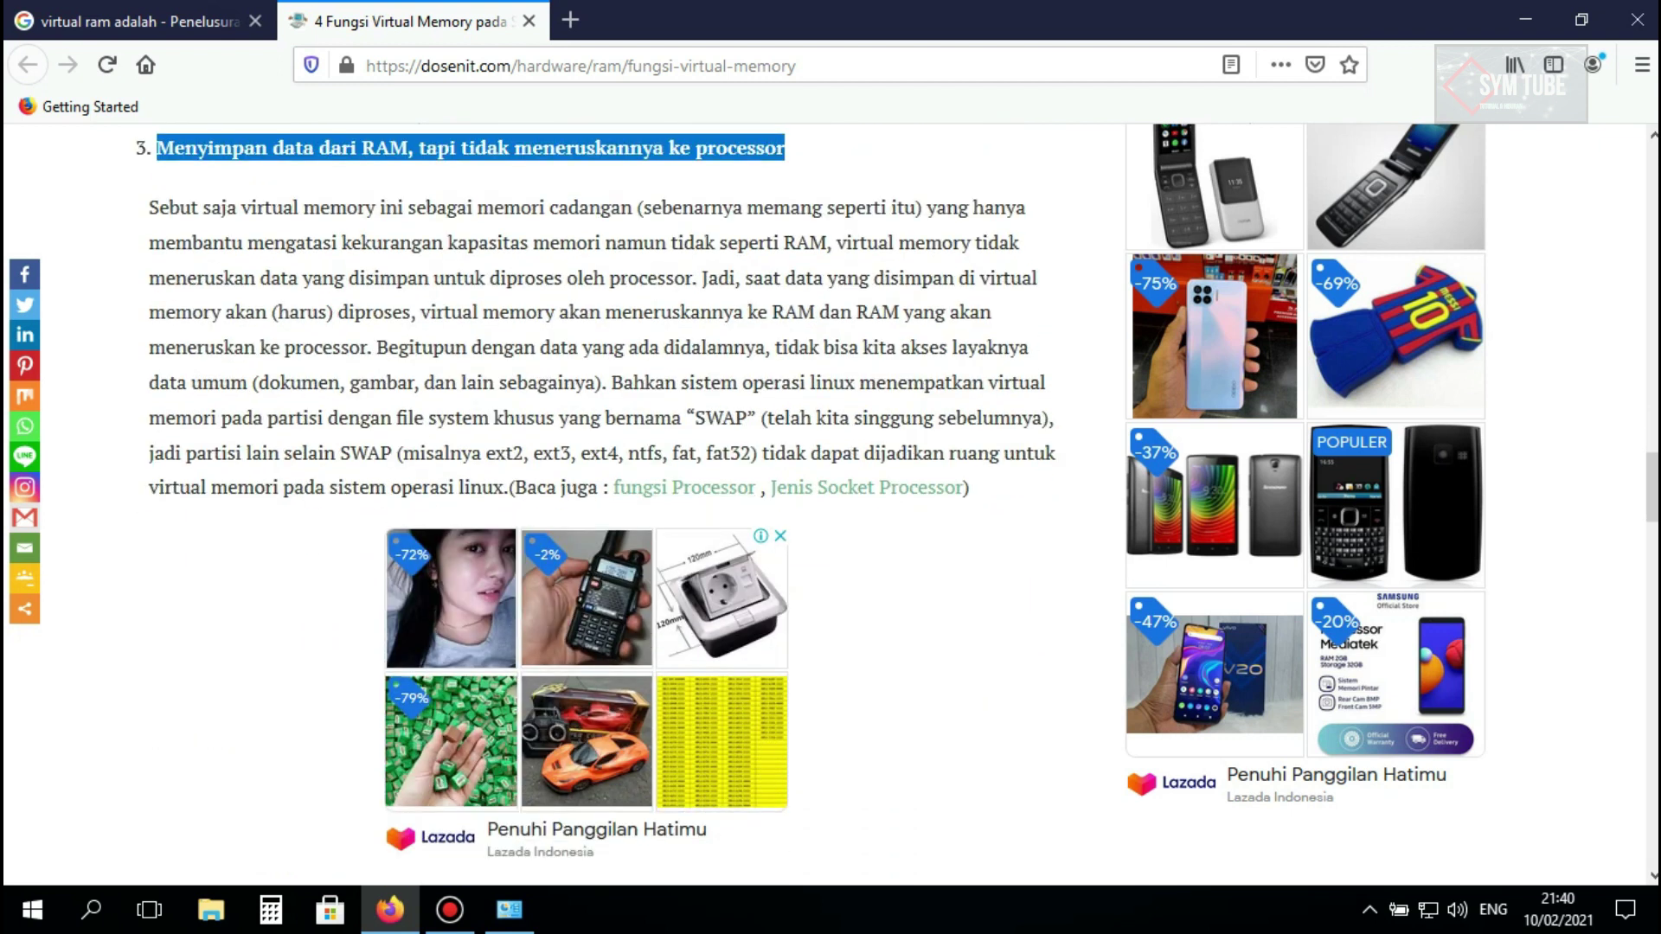
scroll(588, 485, down, 1)
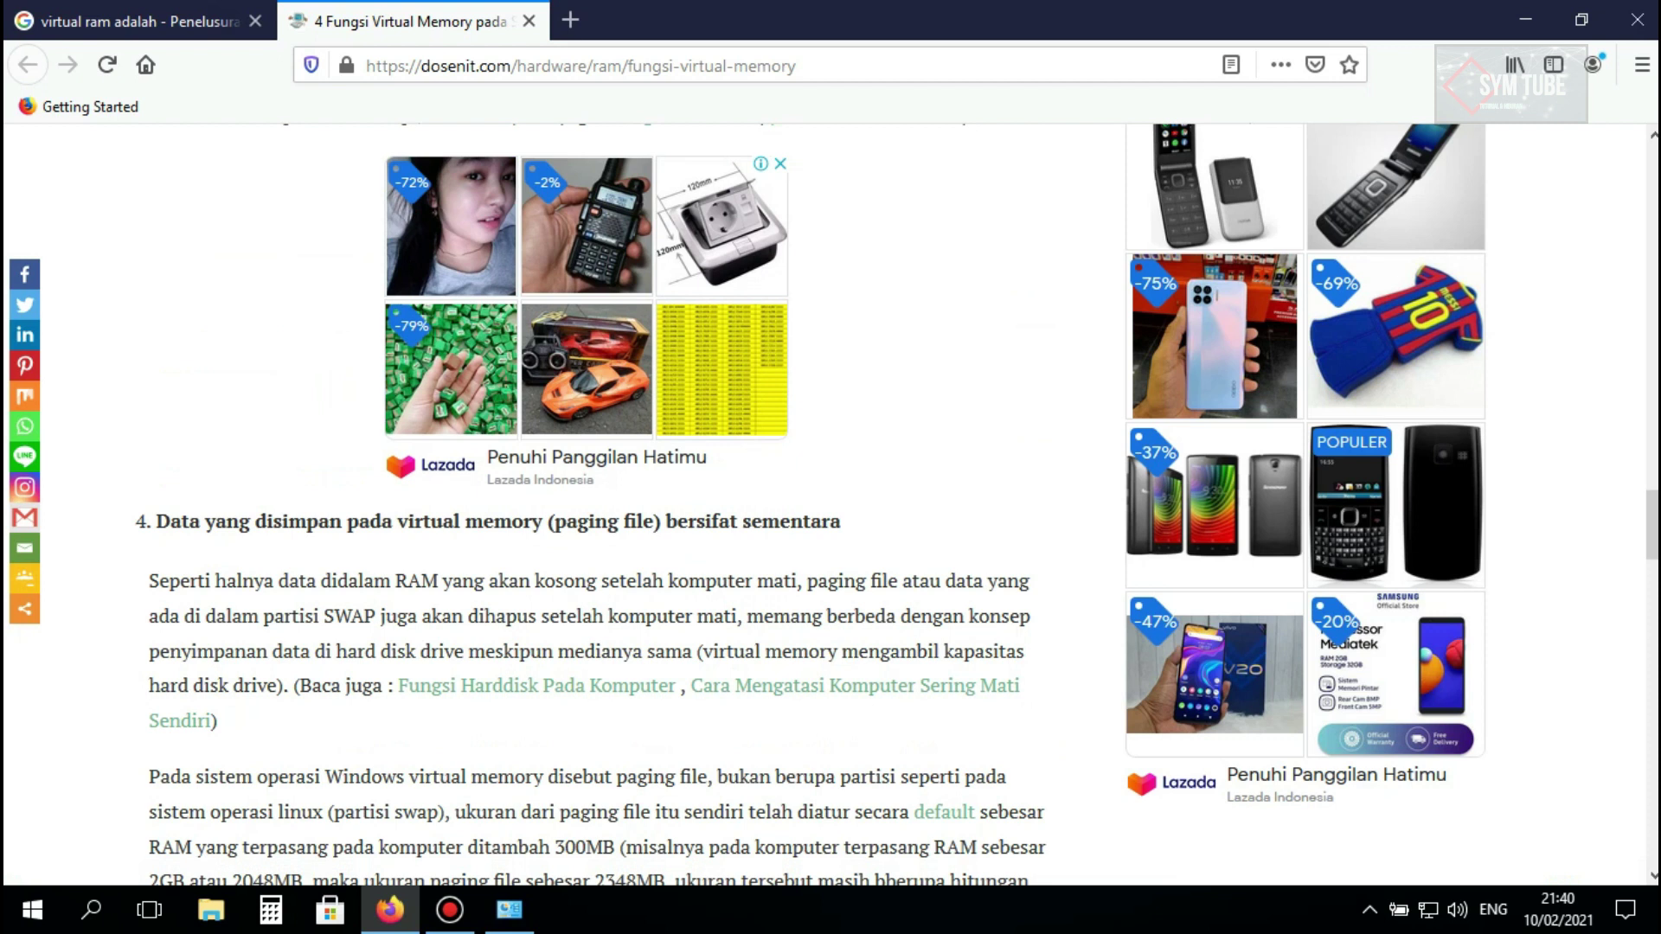
drag(156, 520, 839, 521)
Look back through the article's explanation of RAM overload and paging files, ending at the article title.
scroll(839, 520, down, 2)
scroll(594, 502, down, 3)
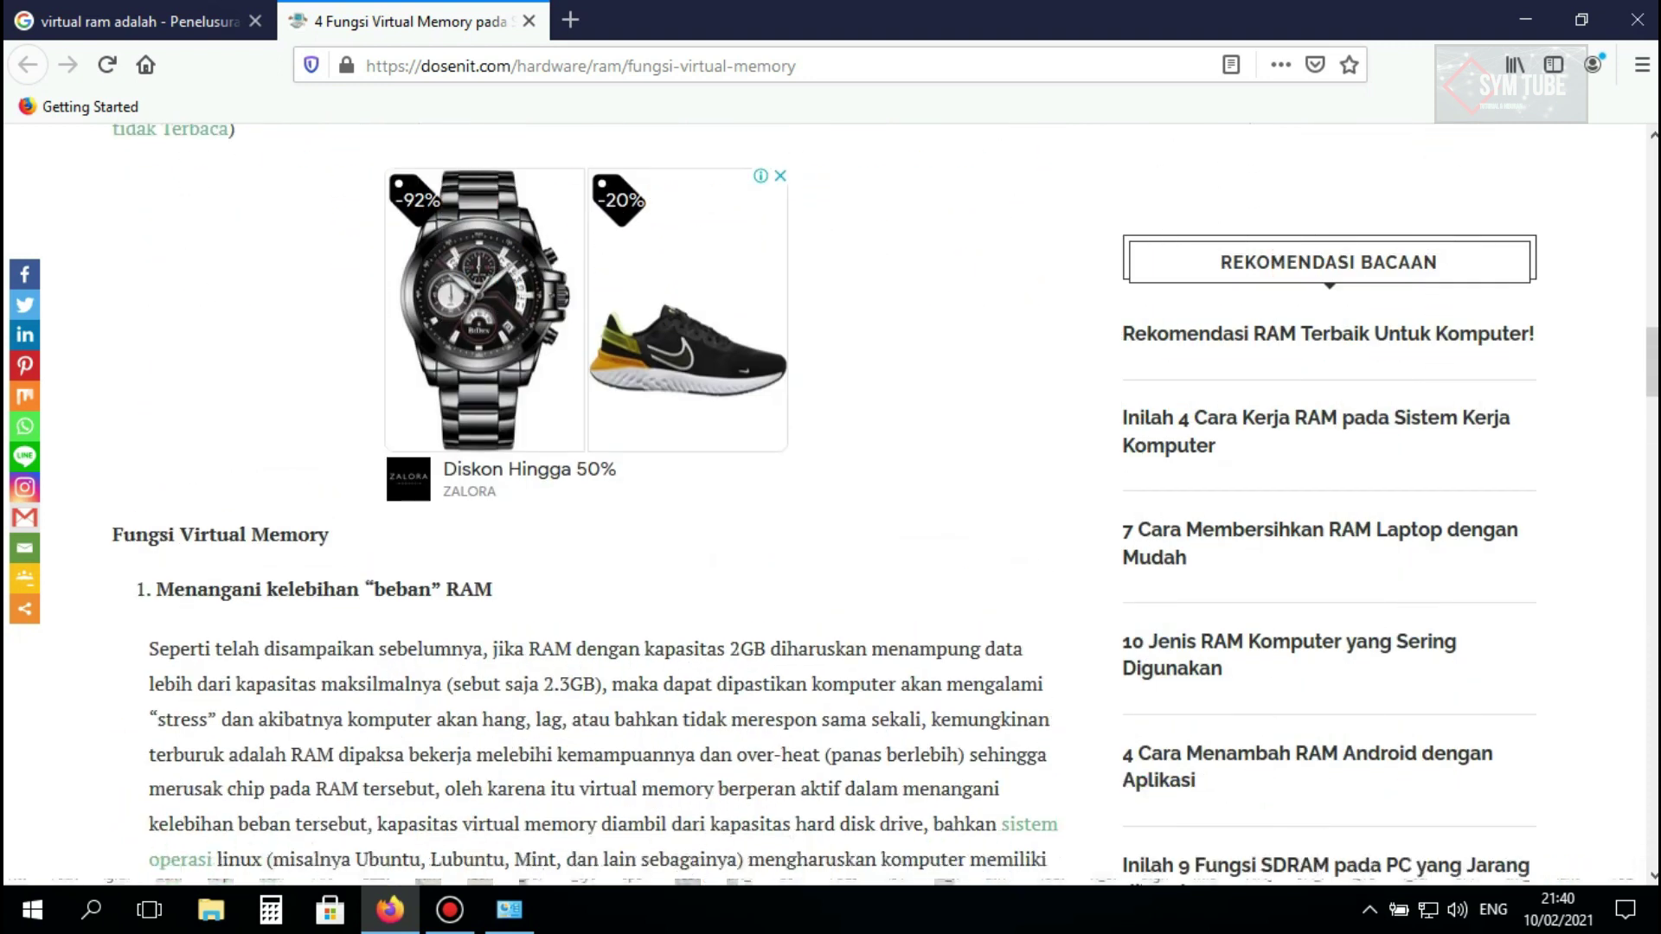
scroll(594, 502, down, 6)
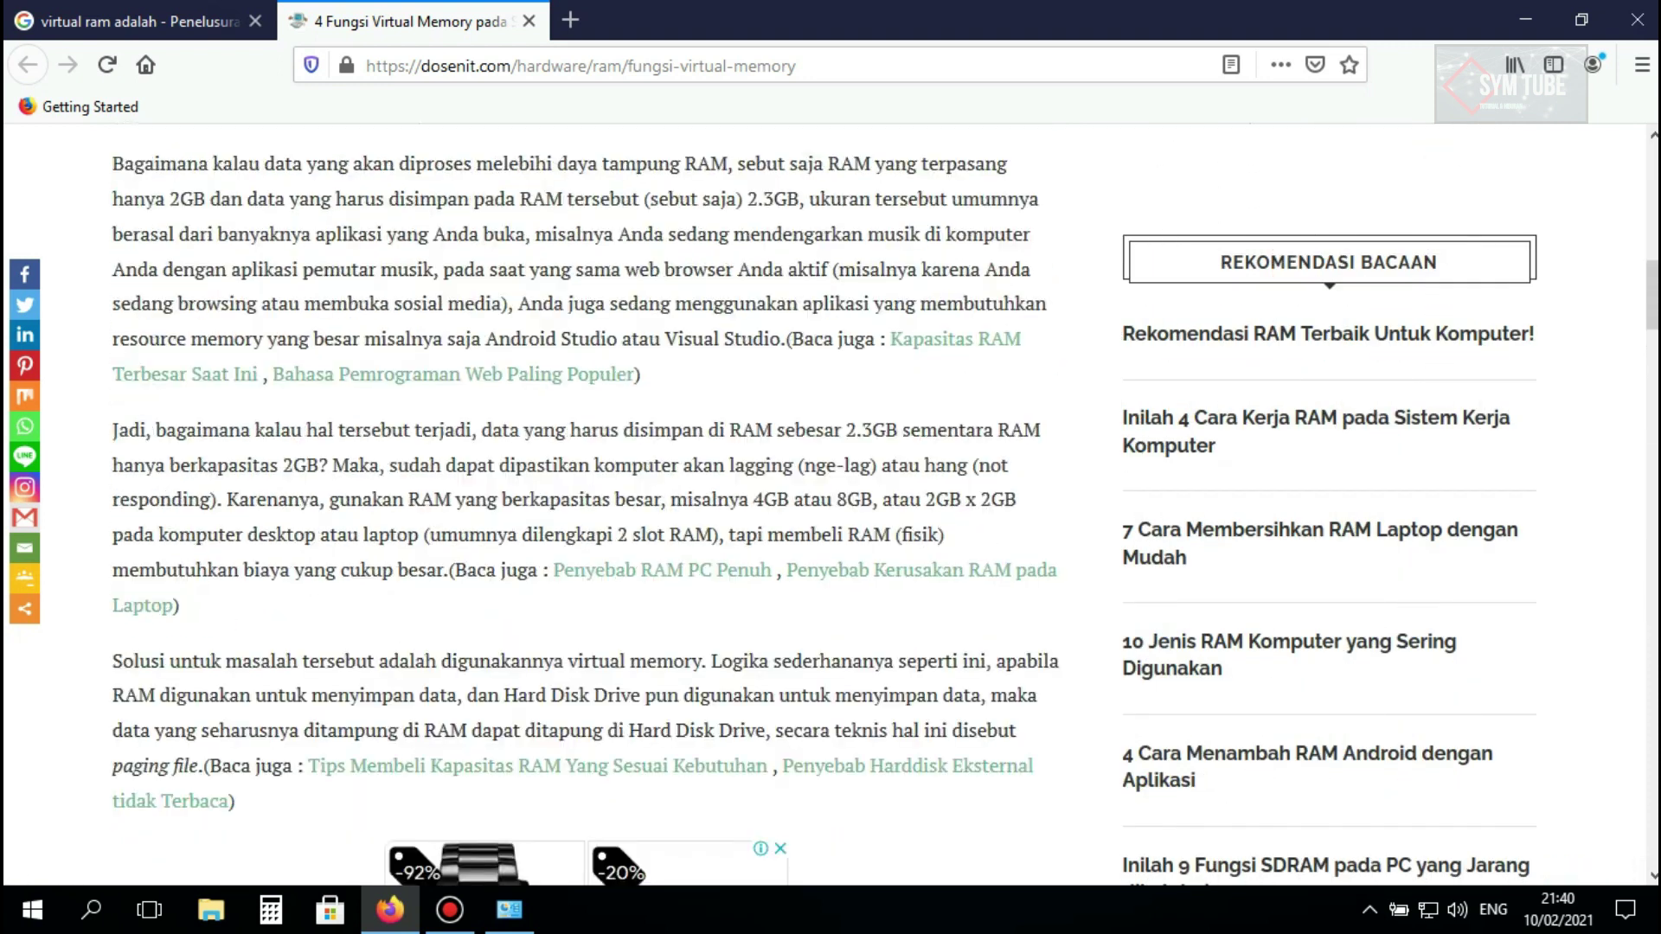
scroll(585, 502, up, 2)
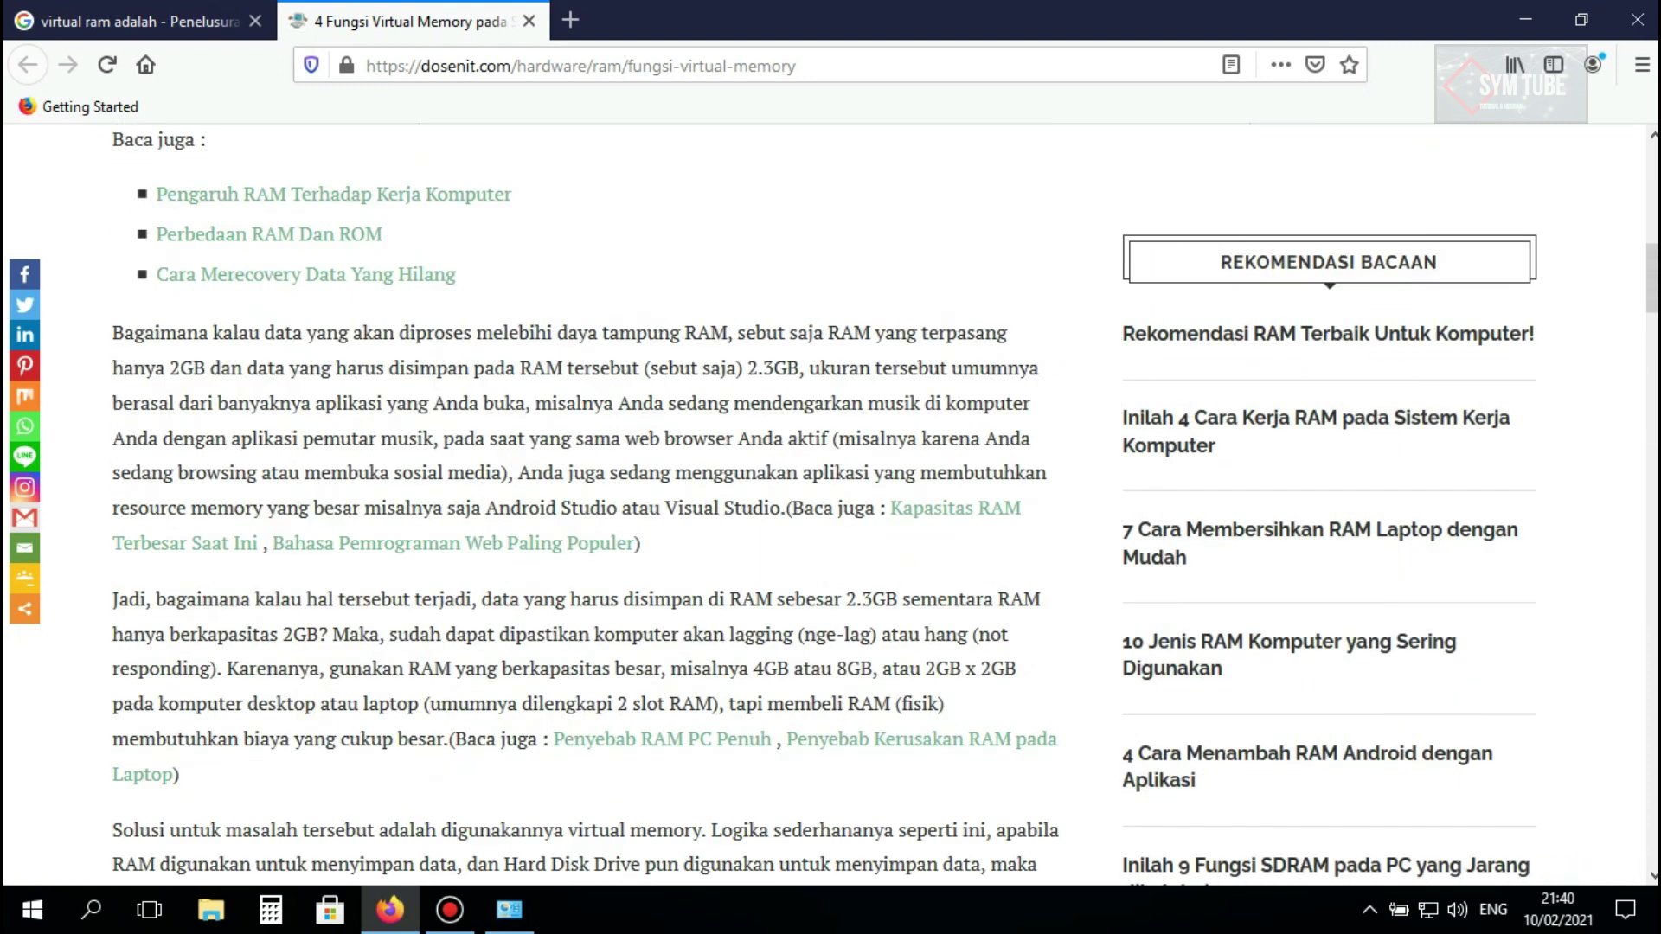
scroll(585, 502, up, 10)
scroll(585, 502, up, 1)
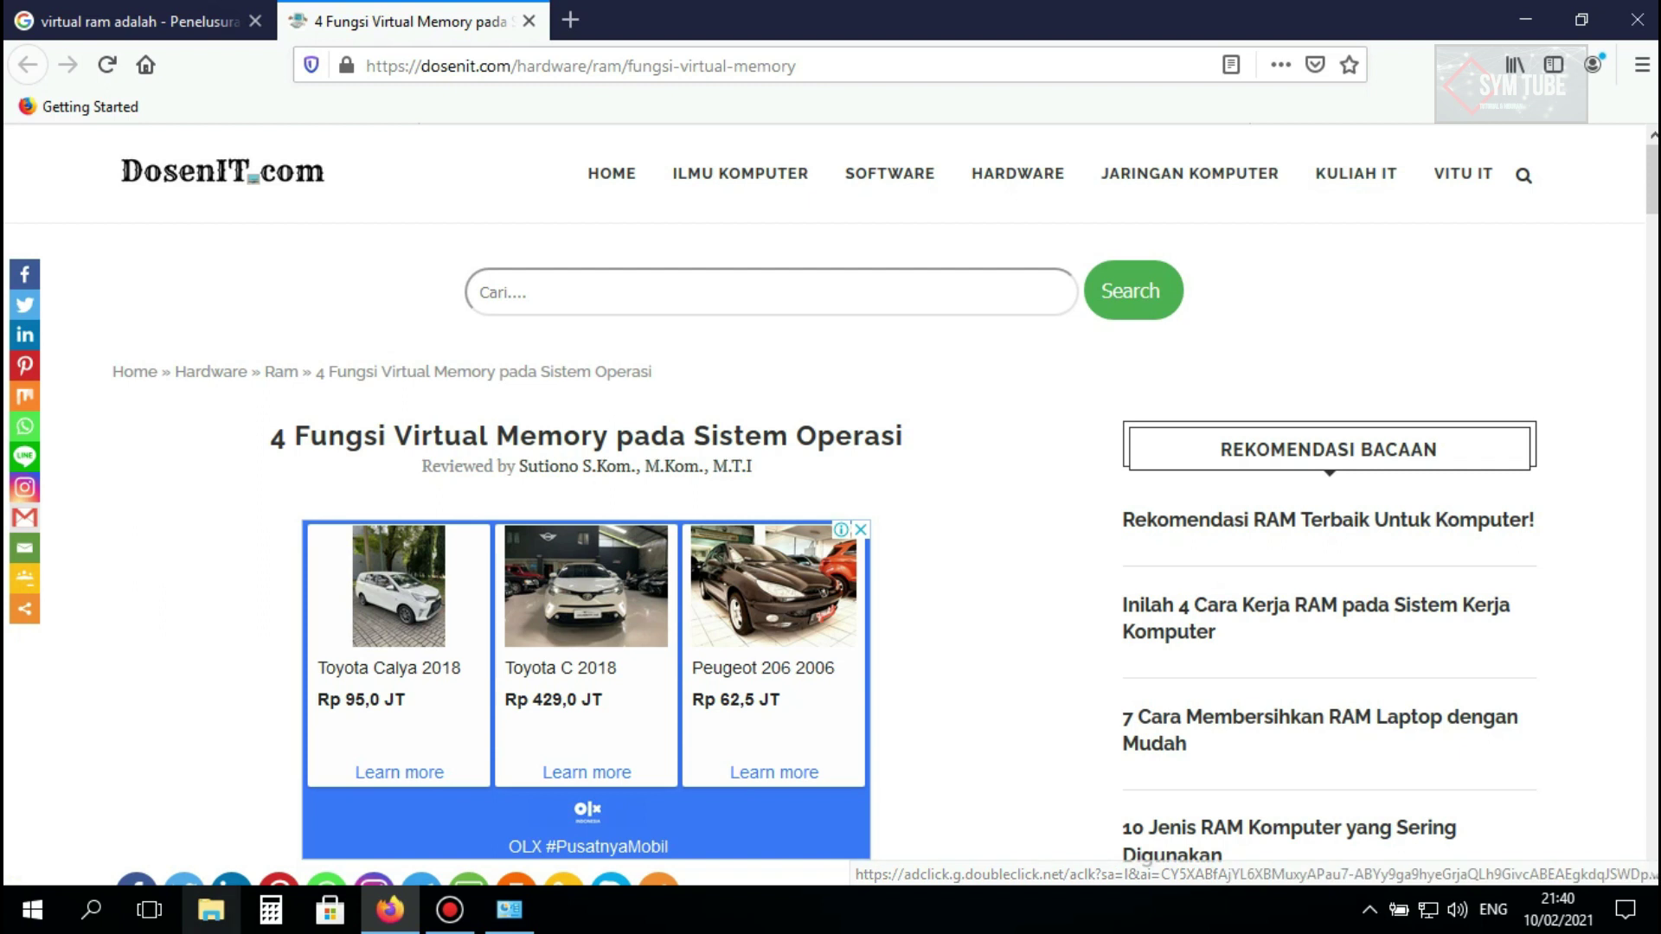
Open File Explorer and launch the DirectX Diagnostic Tool with the dxdiag command.
right_click(32, 909)
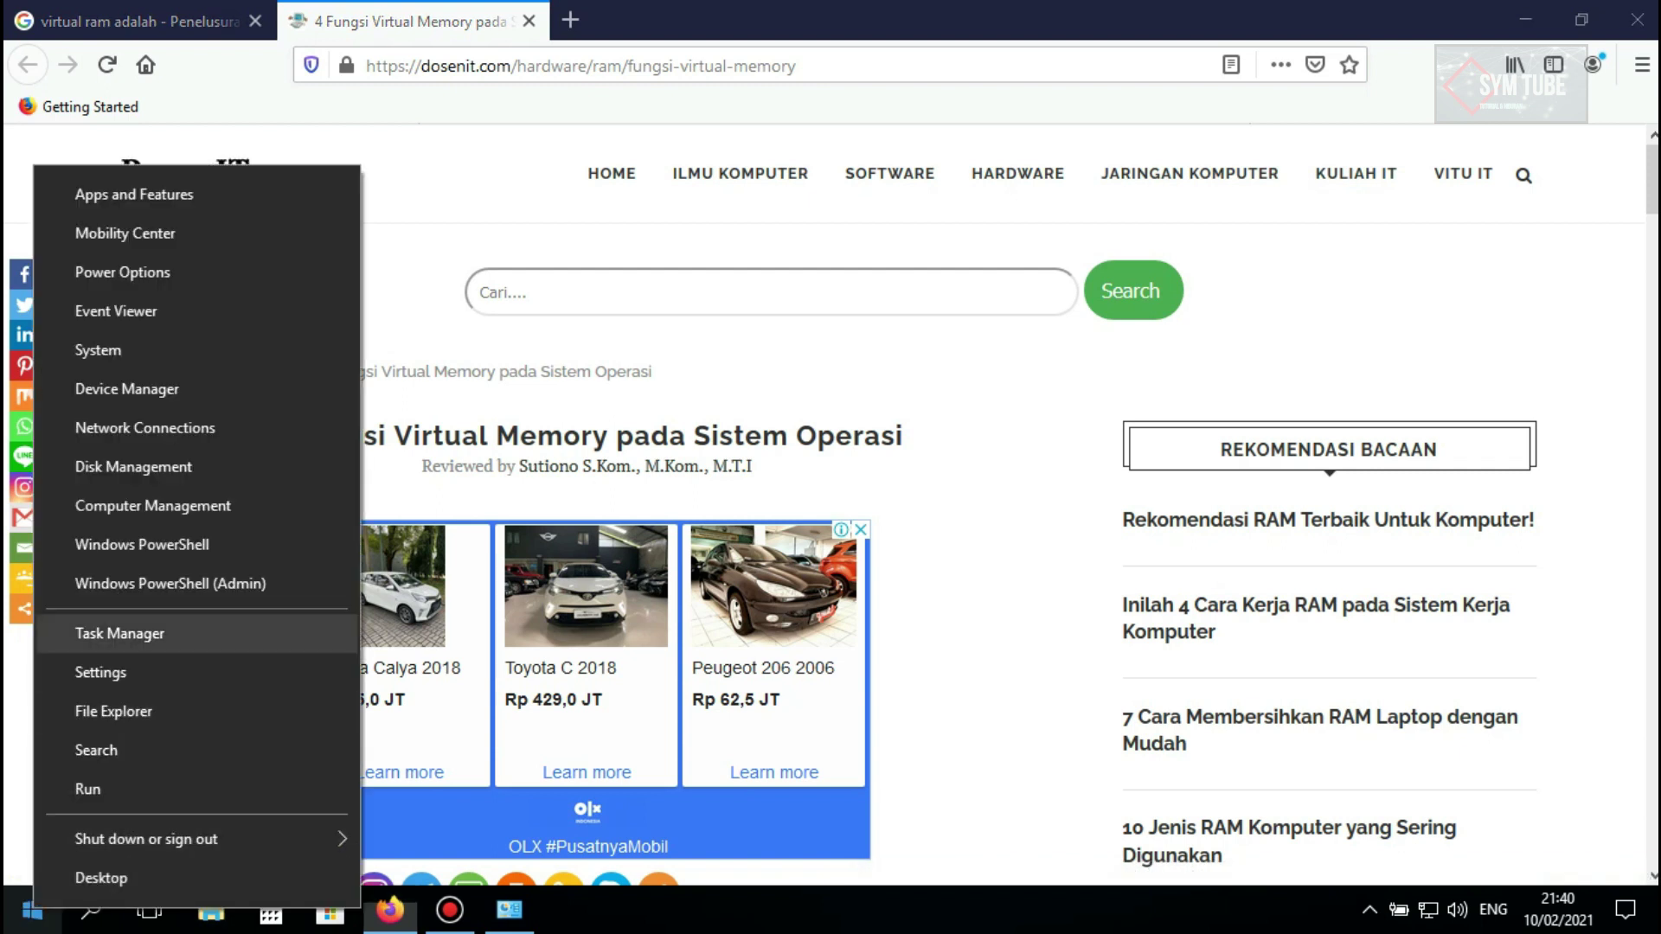
click(113, 711)
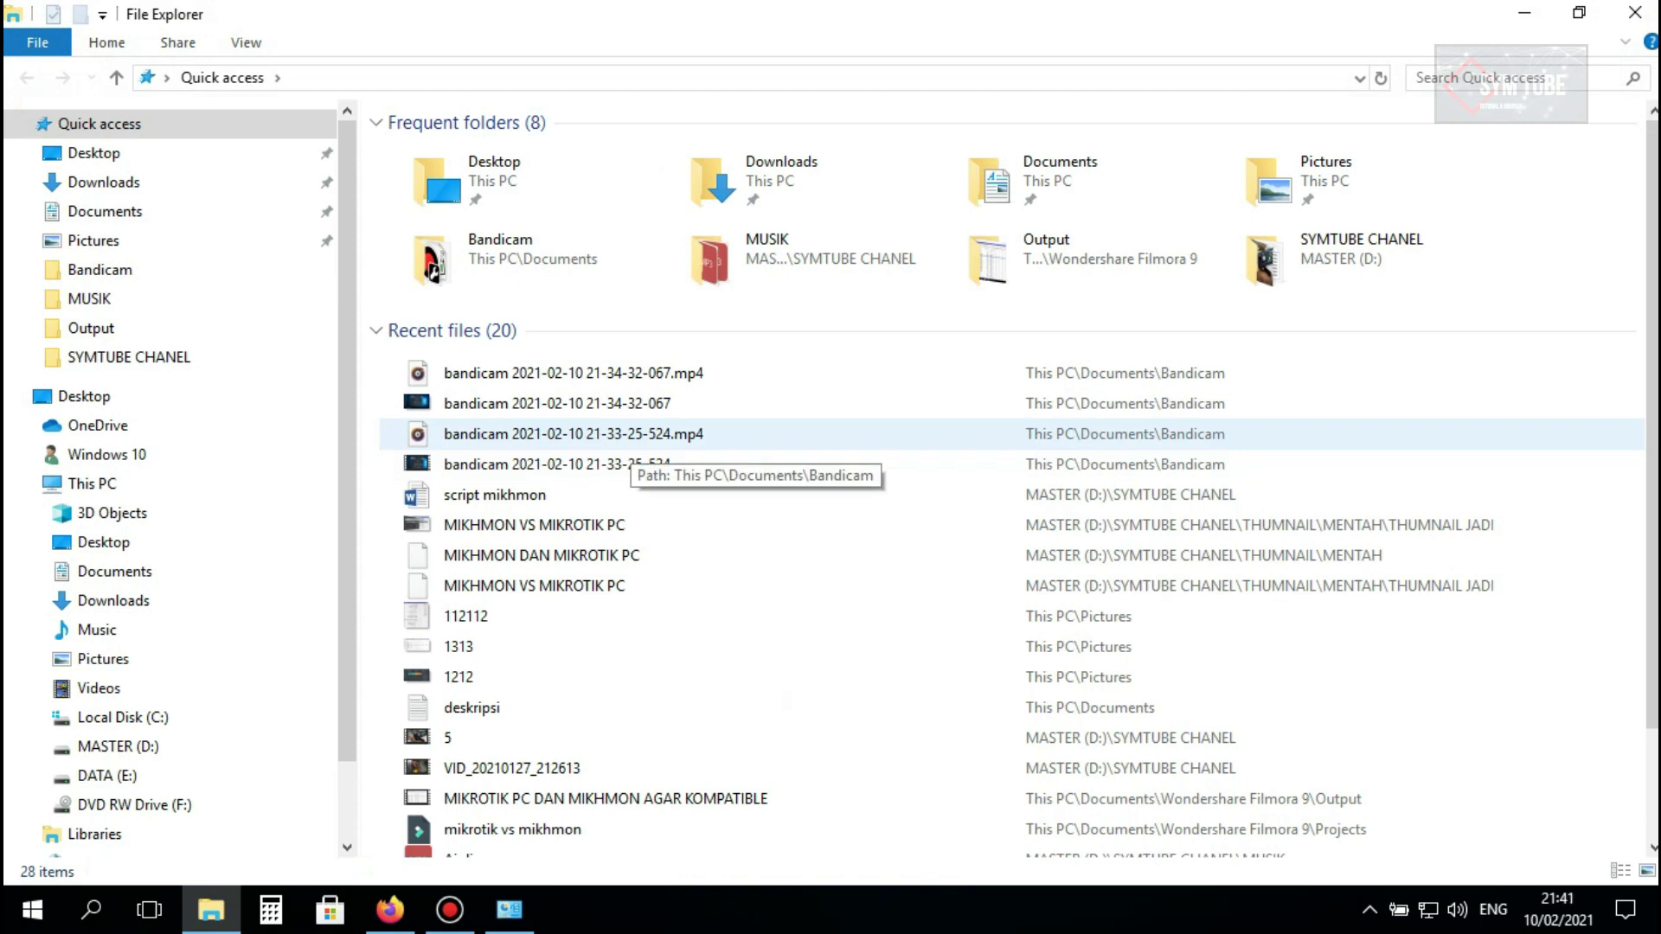
key(super+r)
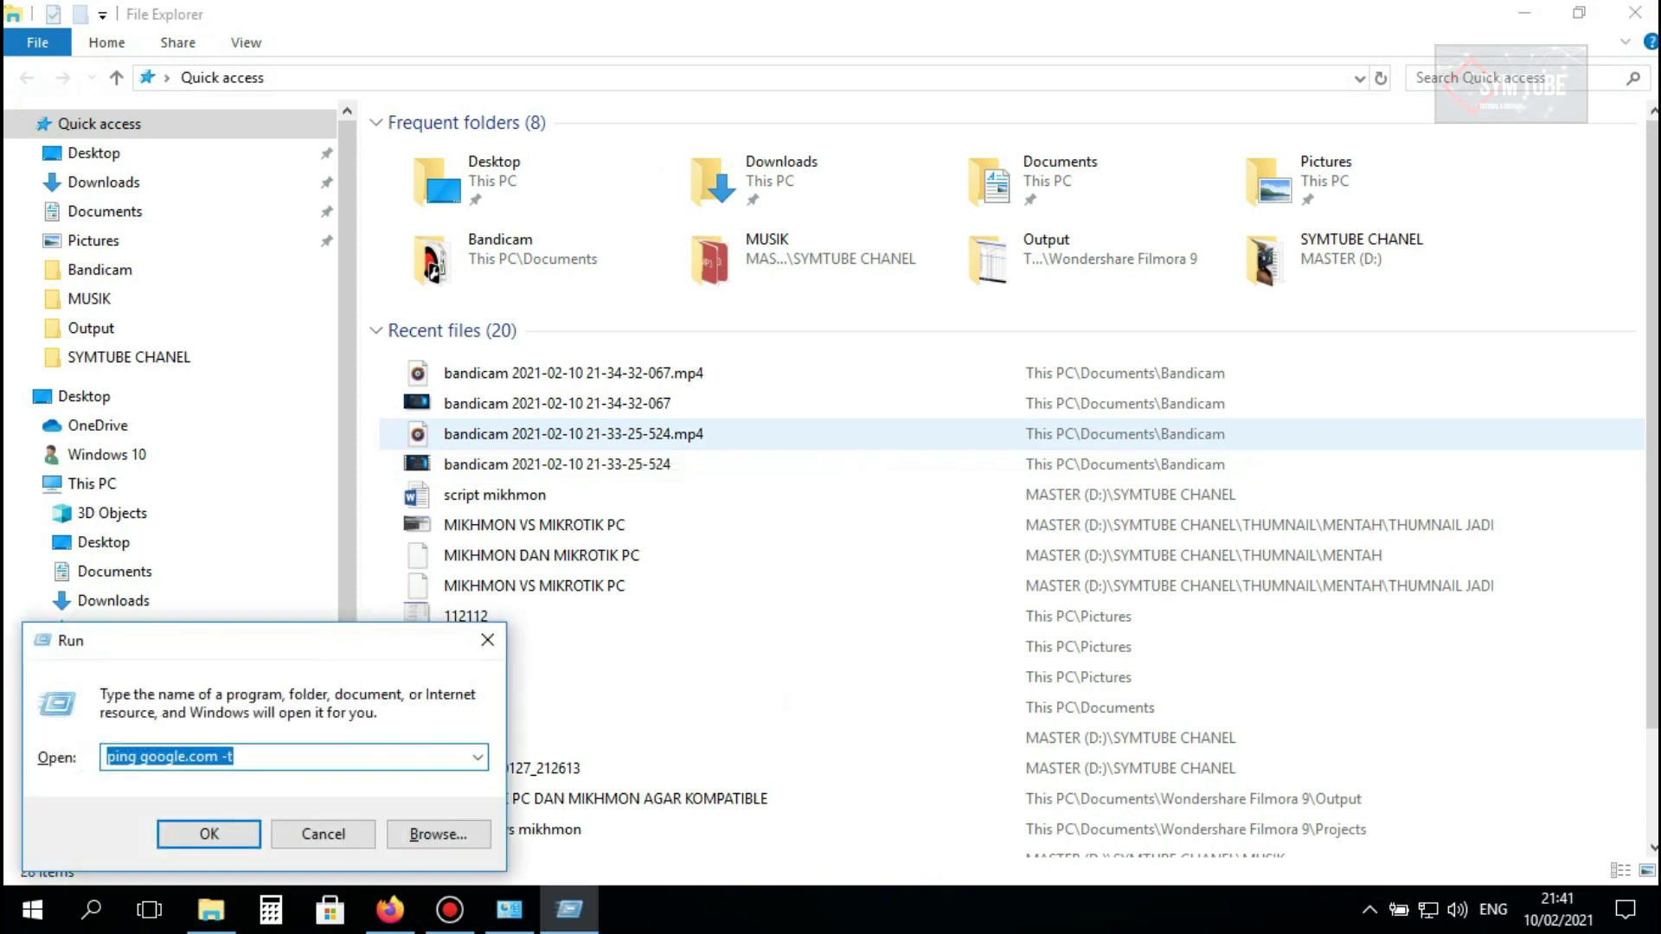
text(dxdiag)
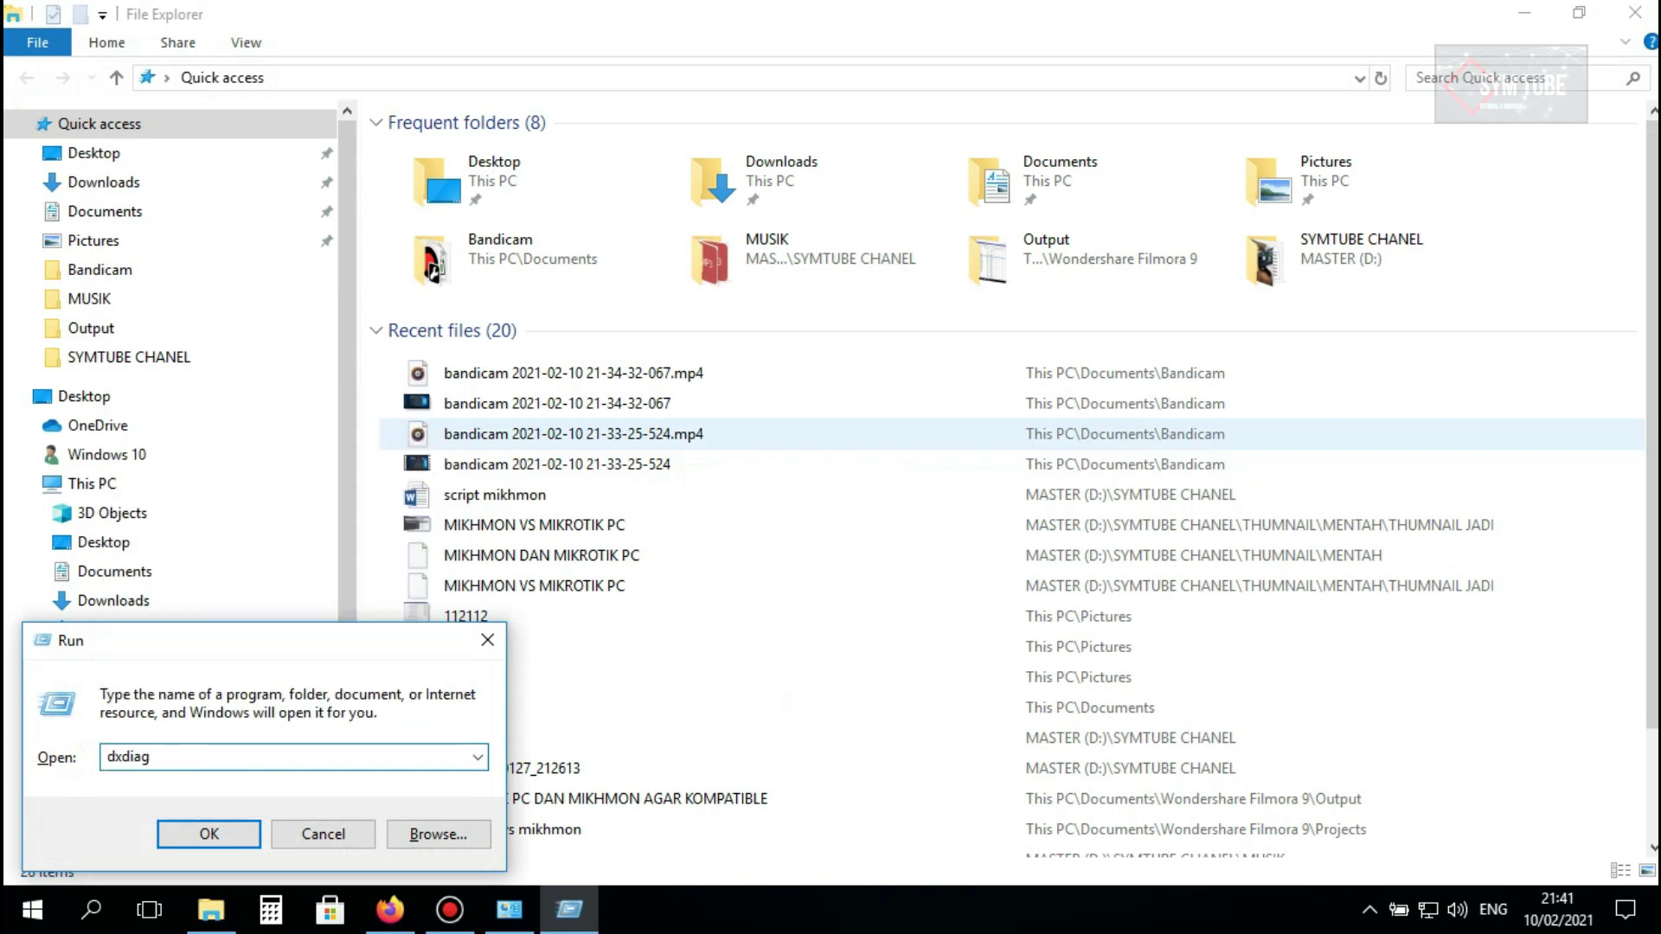
key(ctrl+a)
key(Return)
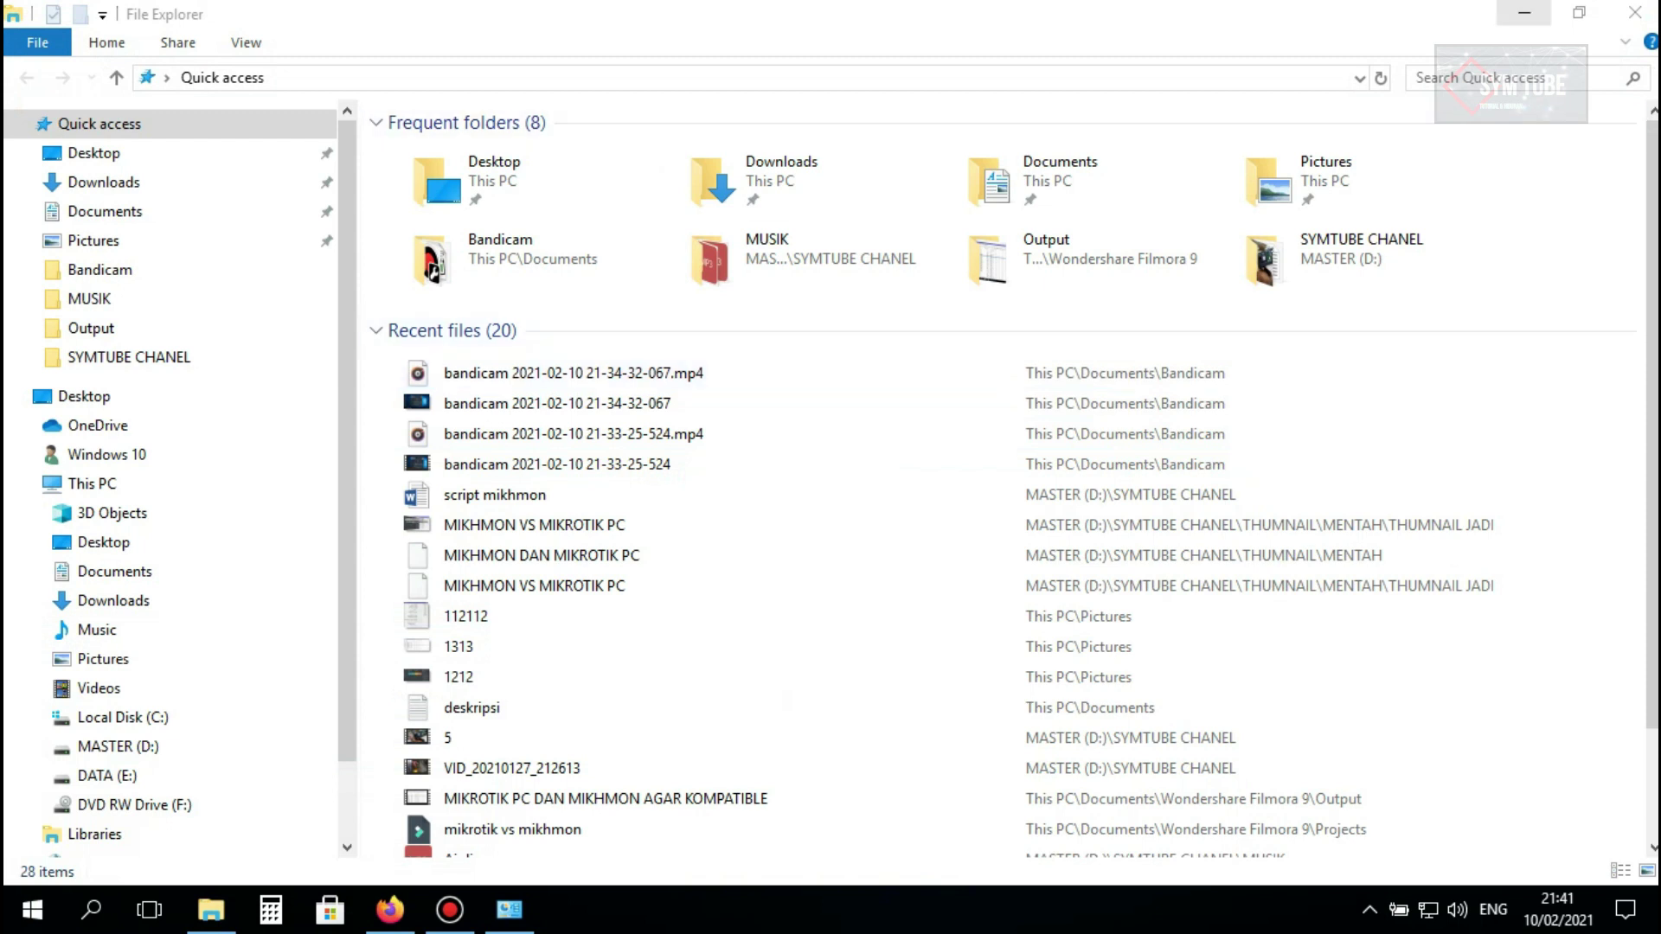
Minimize File Explorer and the browser to clear the desktop behind the diagnostic tool.
click(1524, 13)
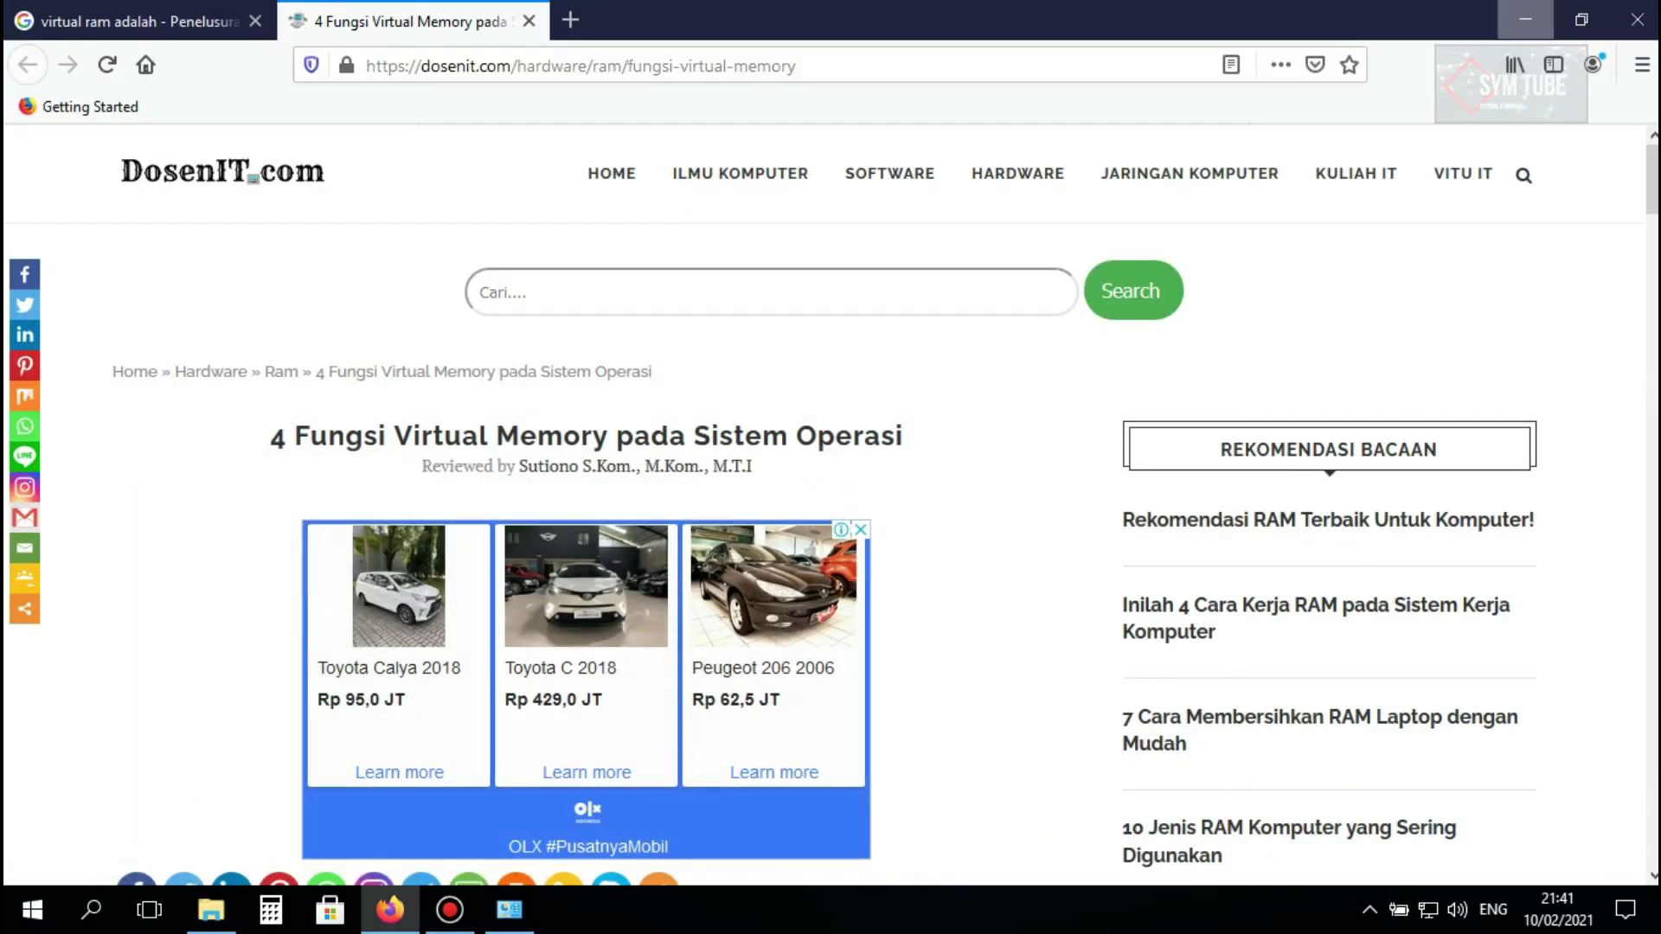
click(1525, 15)
right_click(845, 286)
click(896, 355)
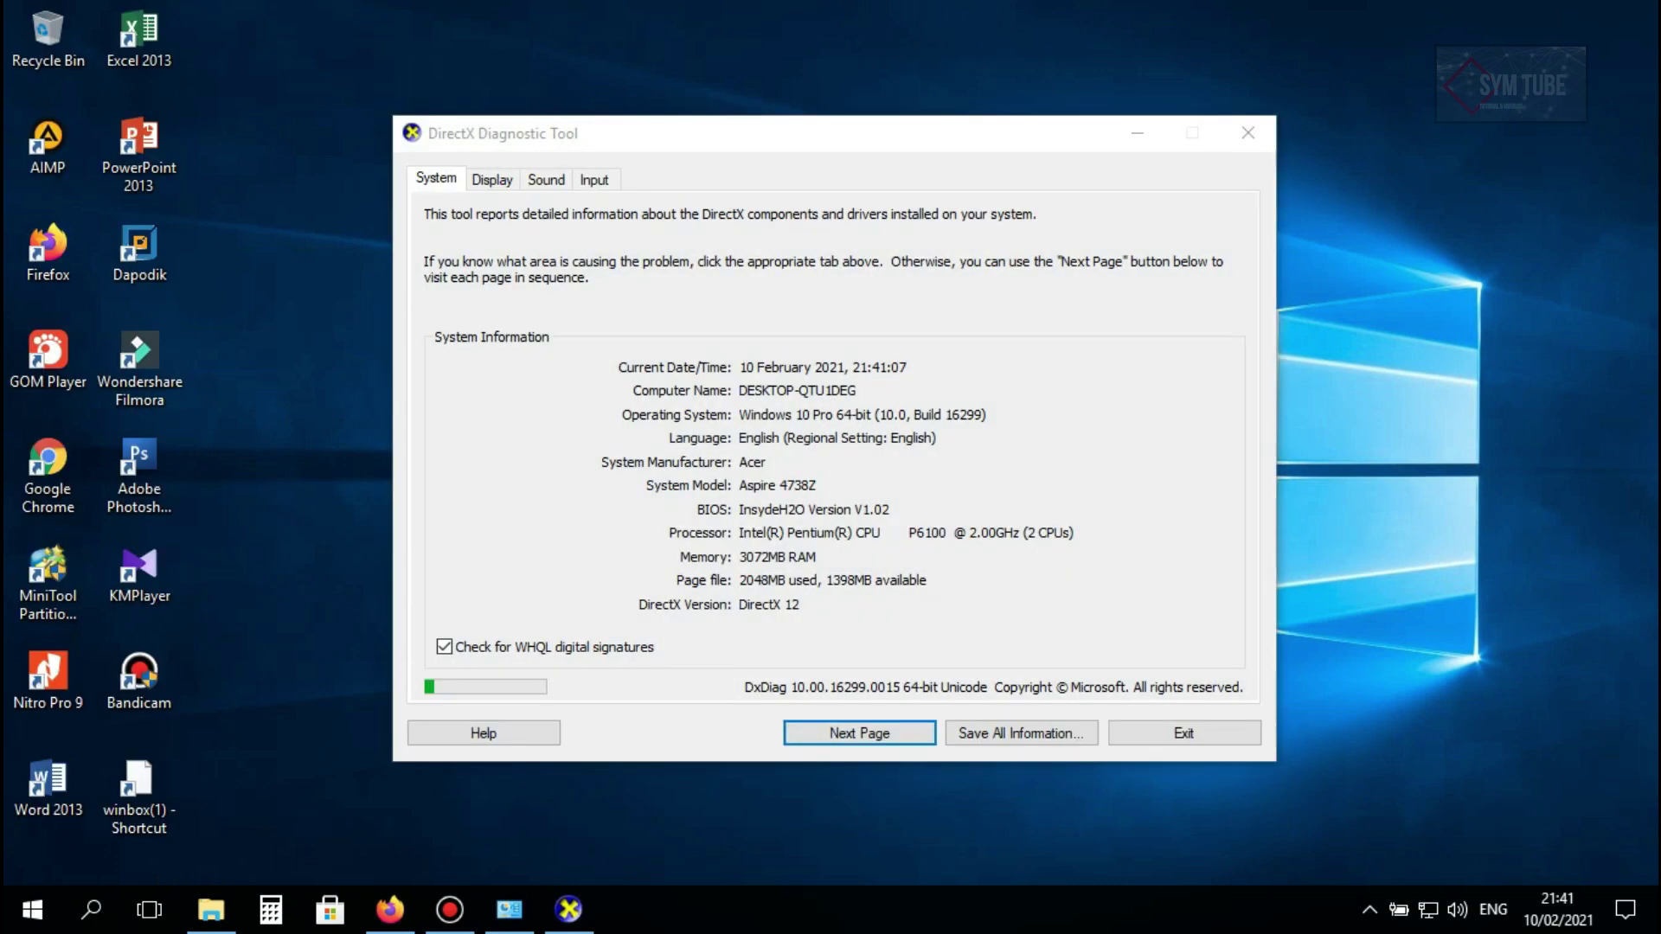
Examine the memory and page file entries in the DirectX Diagnostic Tool's system information, and minimize the tool.
drag(890, 139, 806, 106)
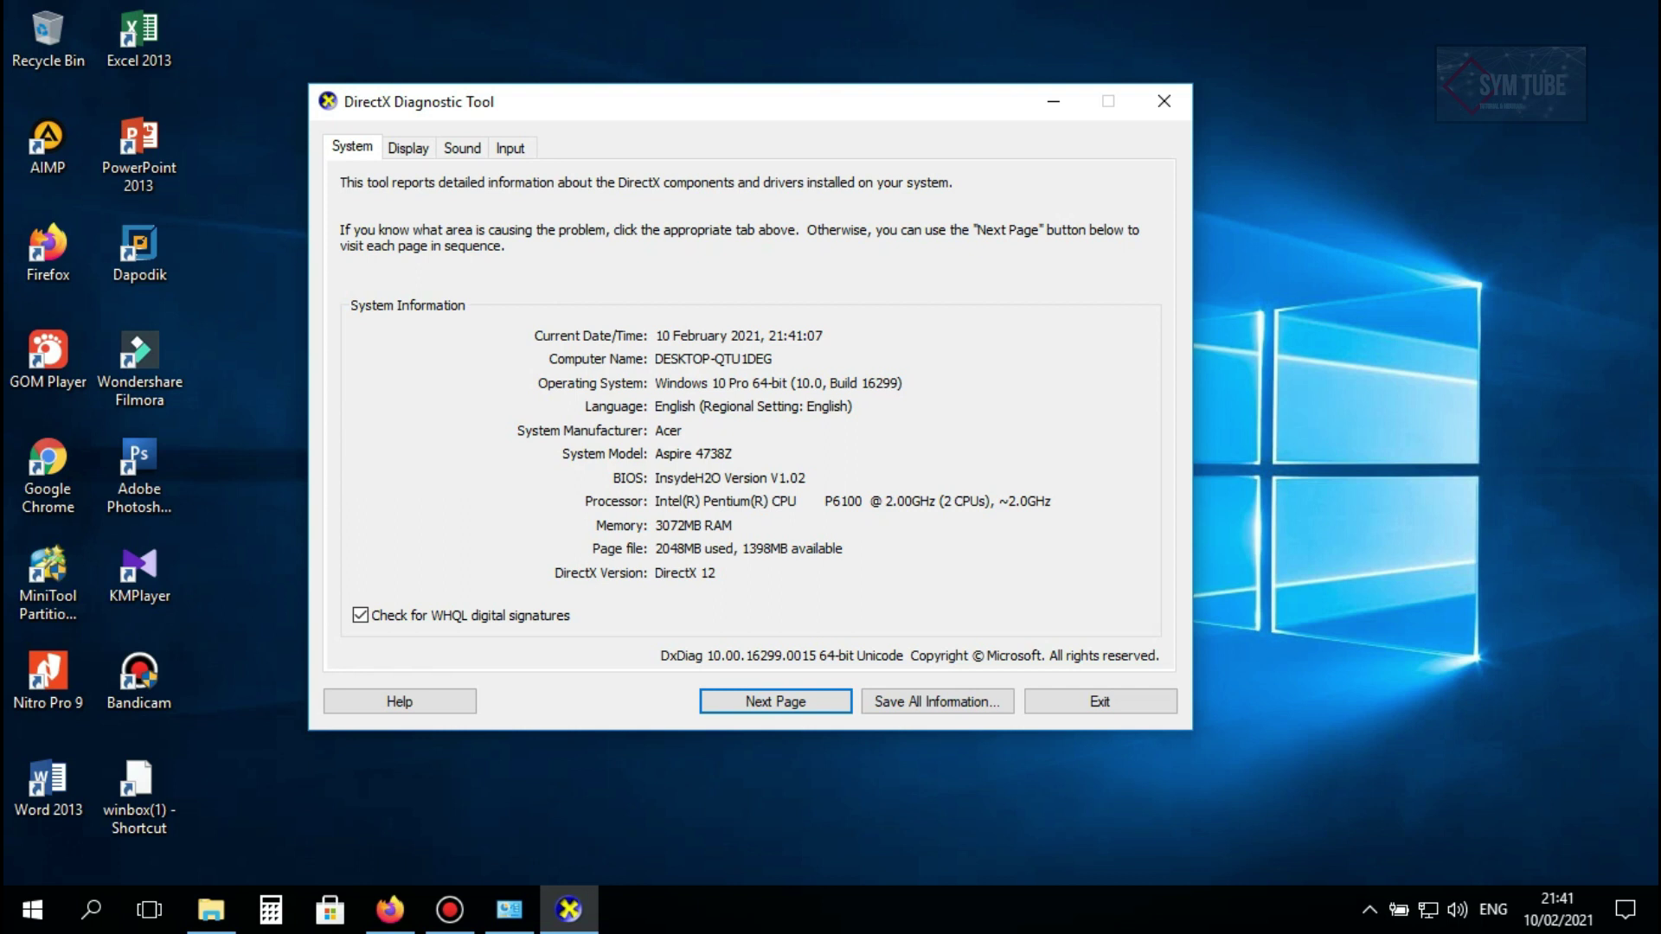
drag(975, 104, 1076, 115)
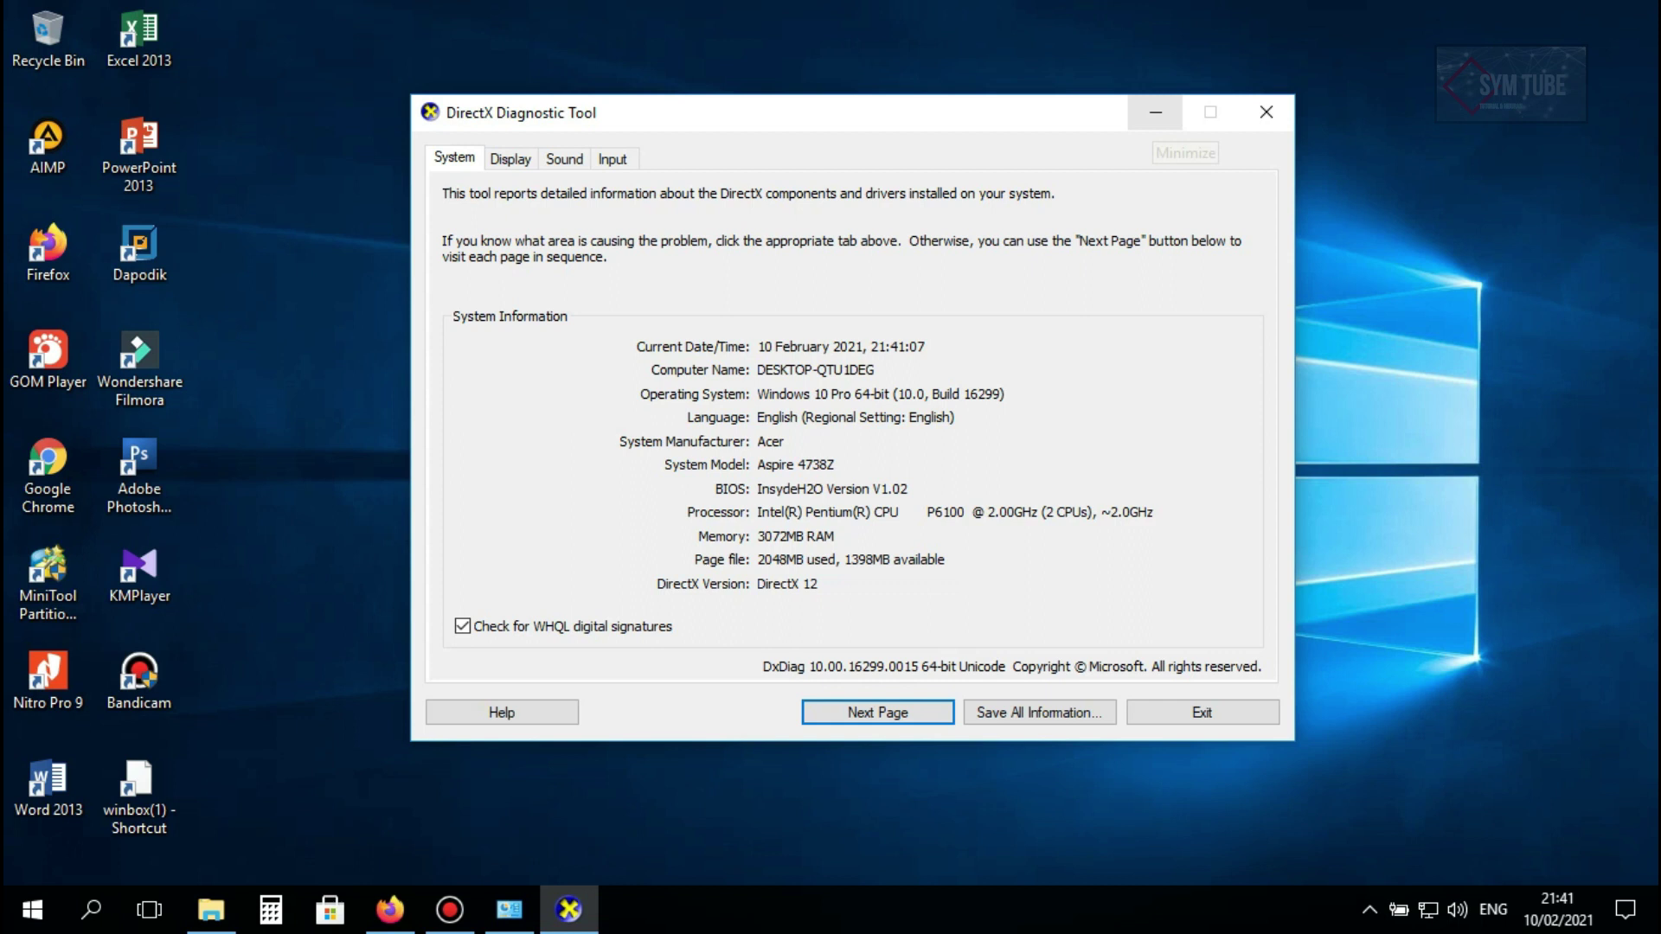
click(1155, 113)
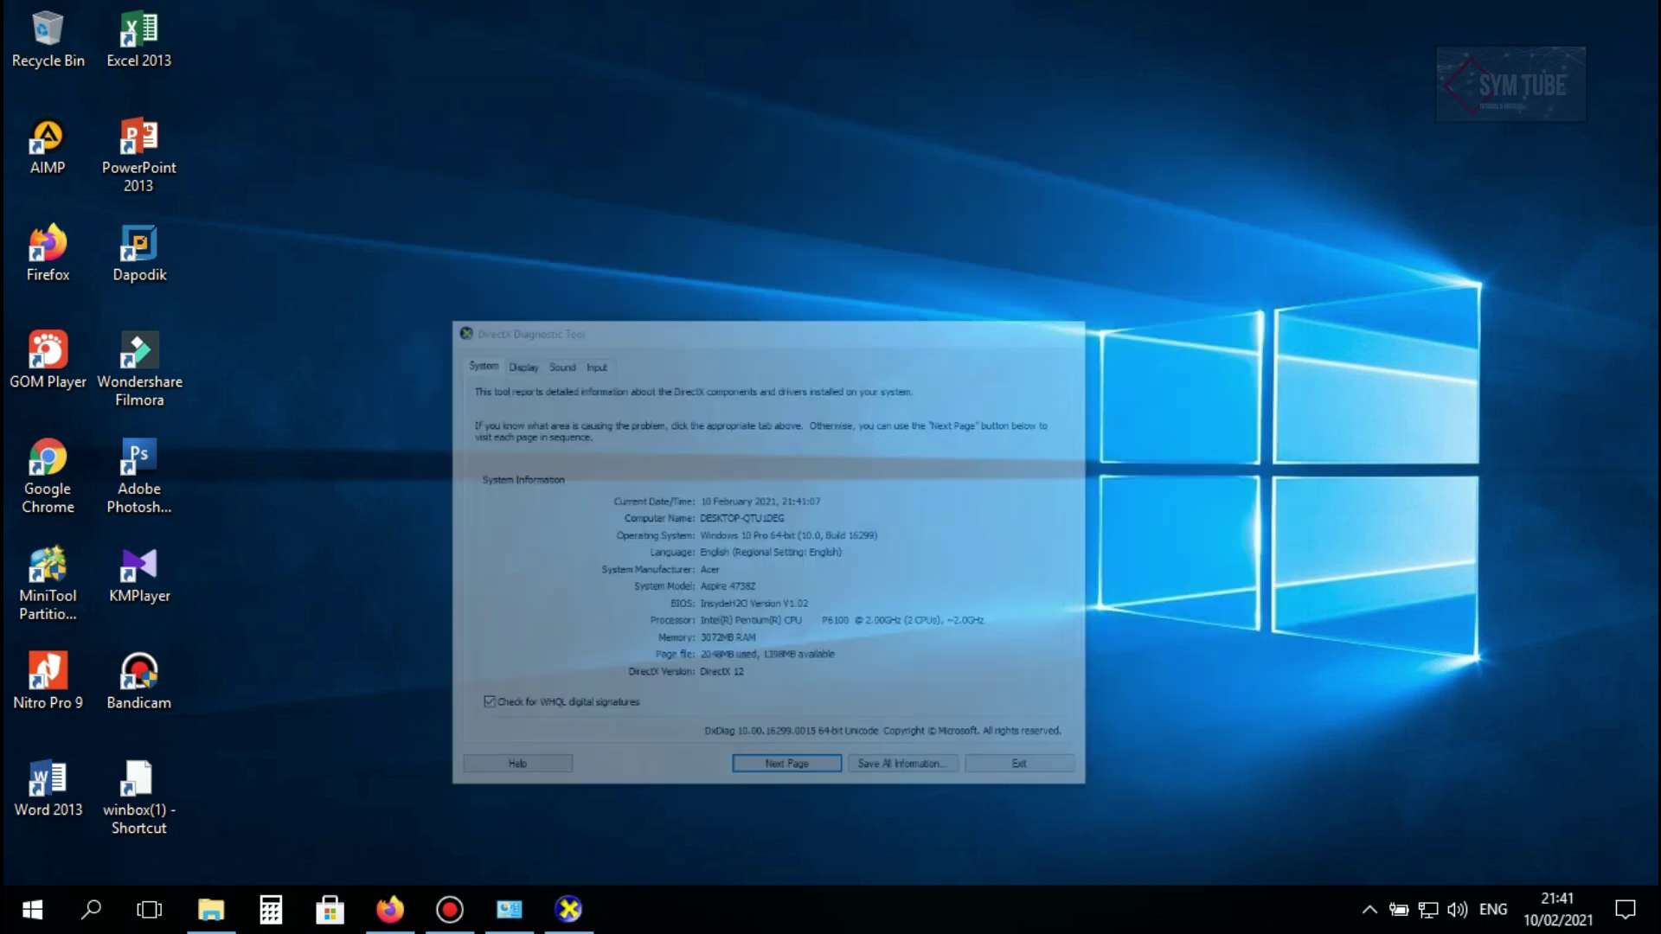
Switch to File Explorer and open This PC to show the computer's drives.
click(211, 909)
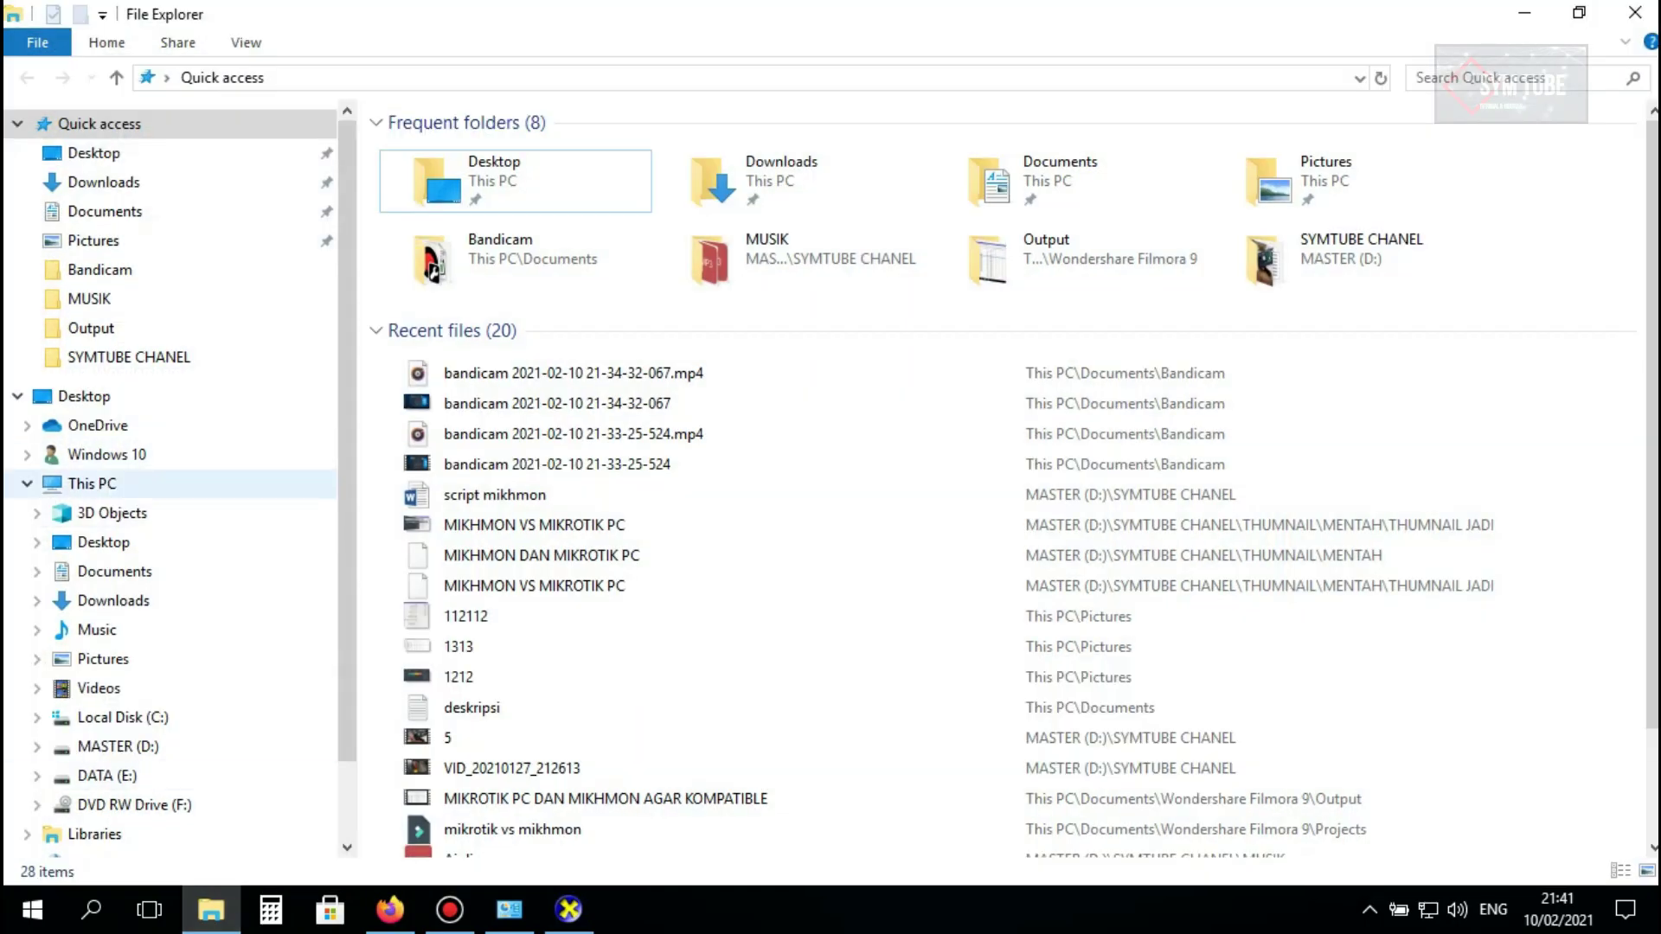
click(92, 483)
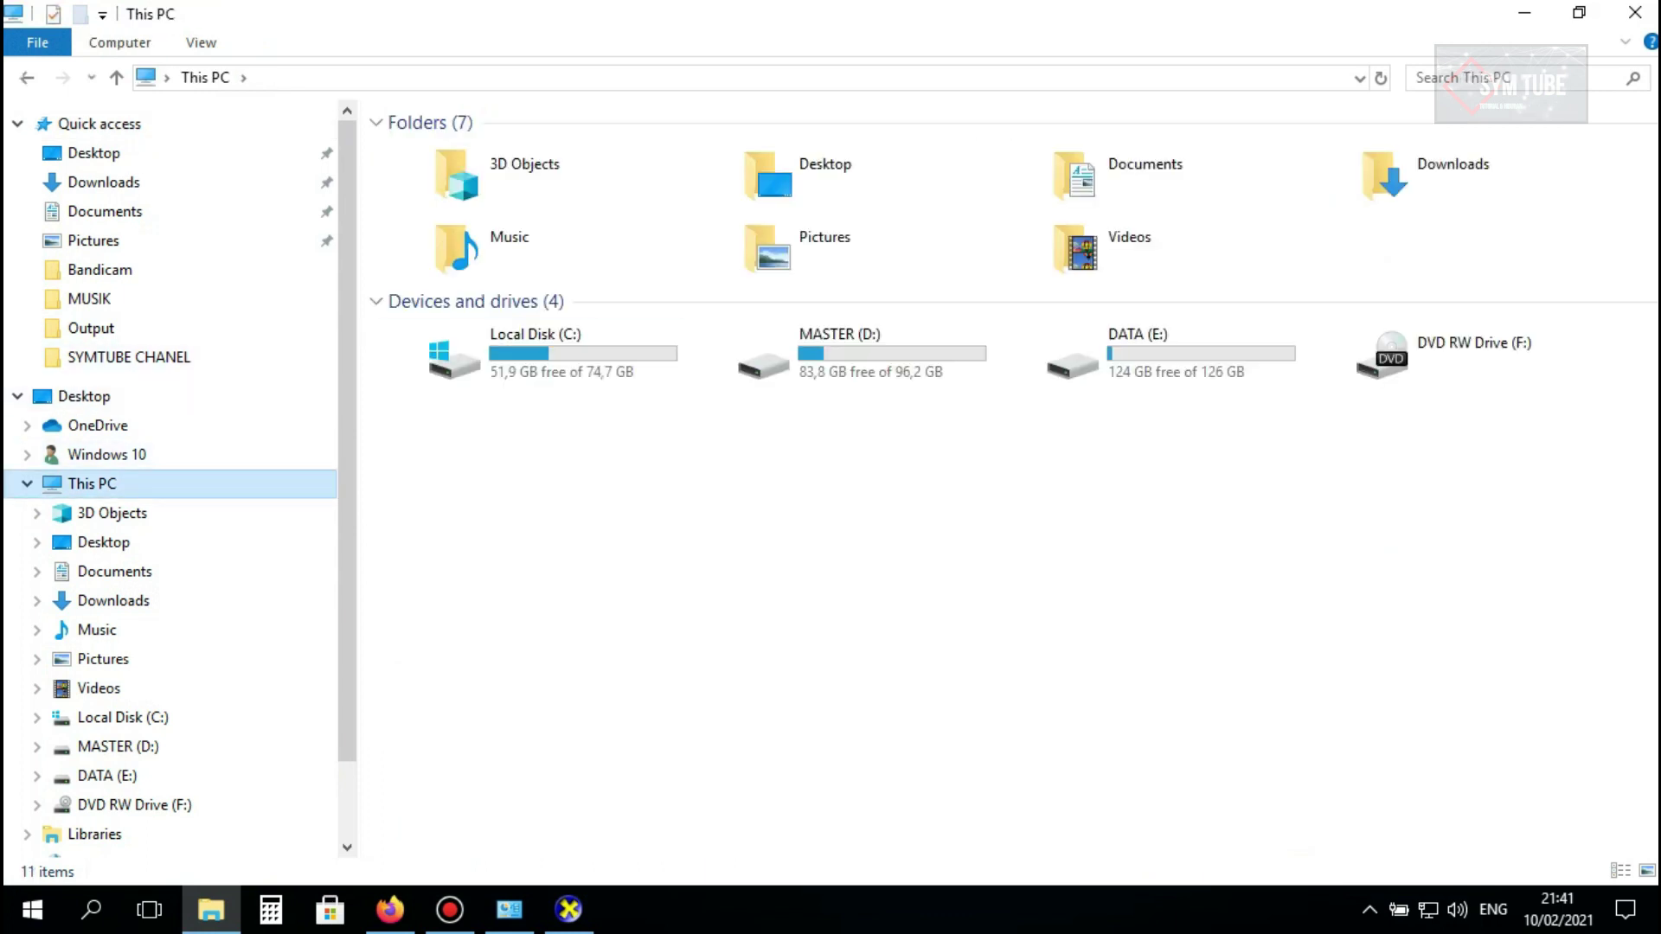
Open This PC's properties full screen, compare the installed memory with the DirectX Diagnostic Tool's entries, and minimize the tool.
right_click(110, 485)
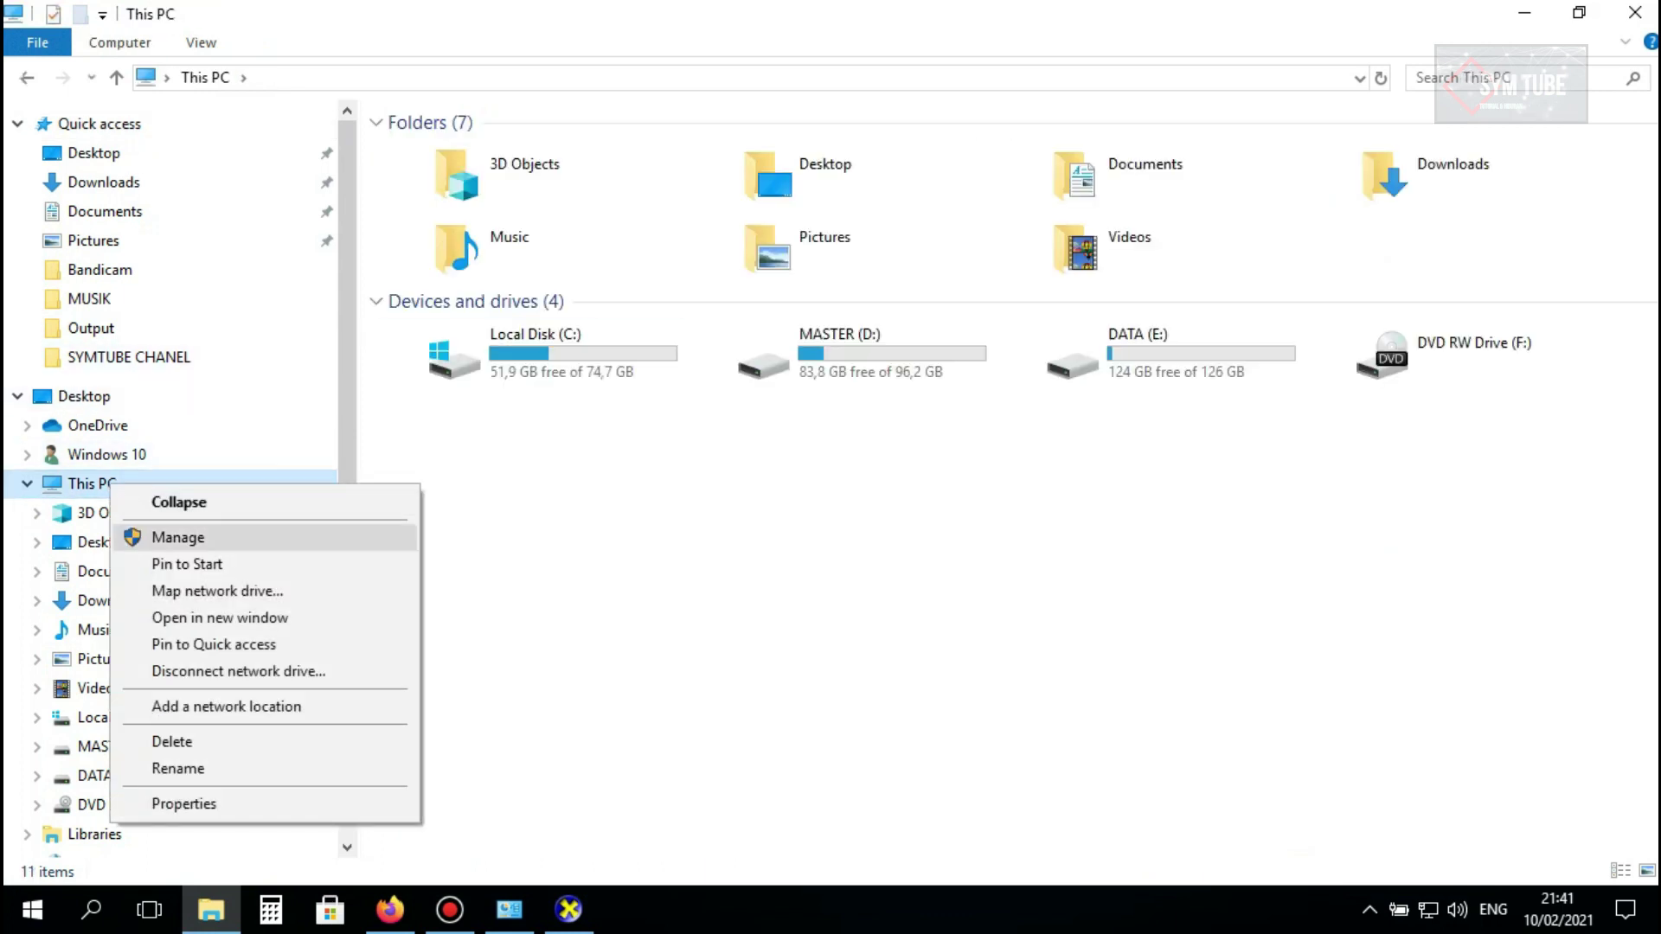
click(183, 804)
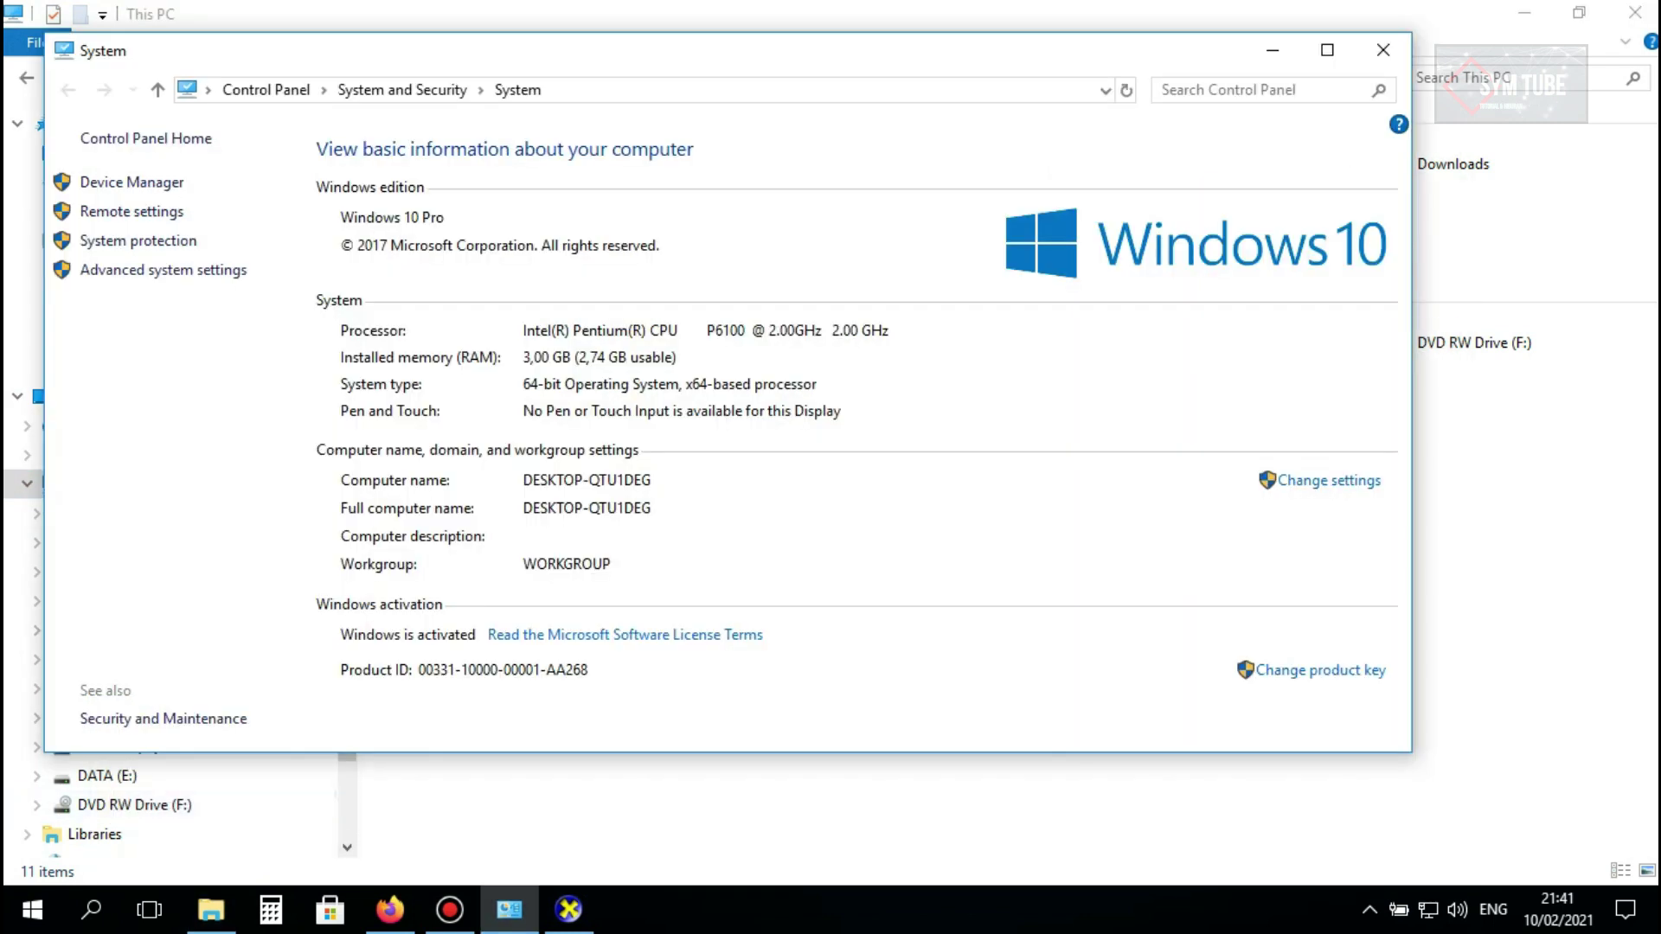
double_click(46, 19)
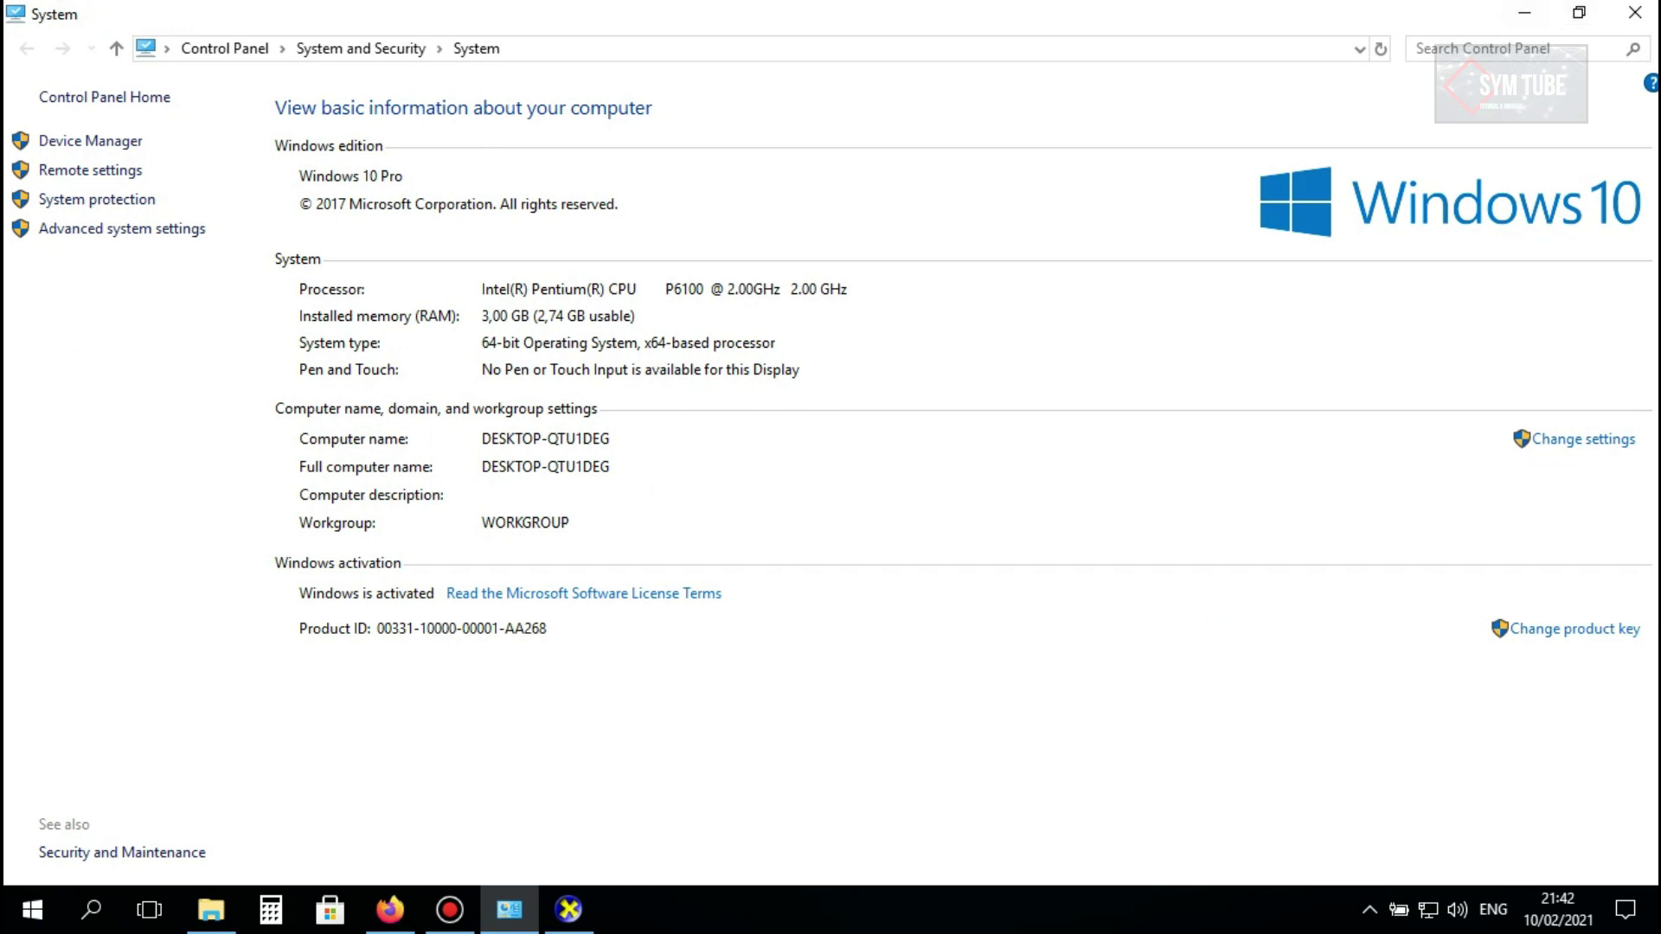
click(569, 909)
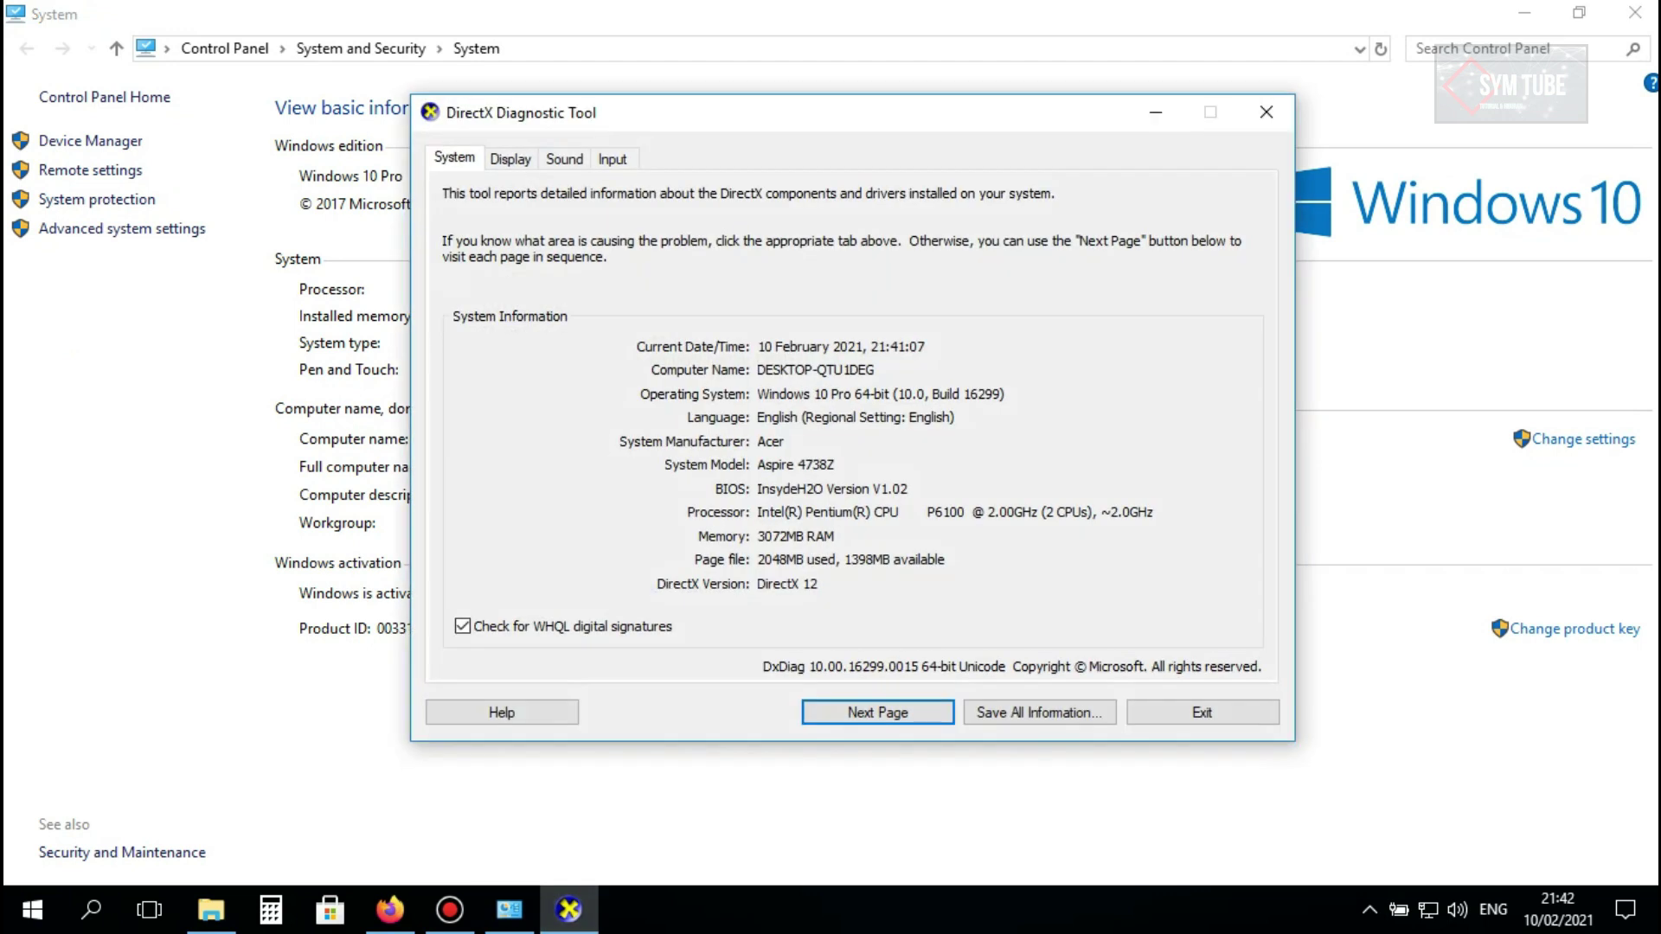
drag(841, 131, 1218, 108)
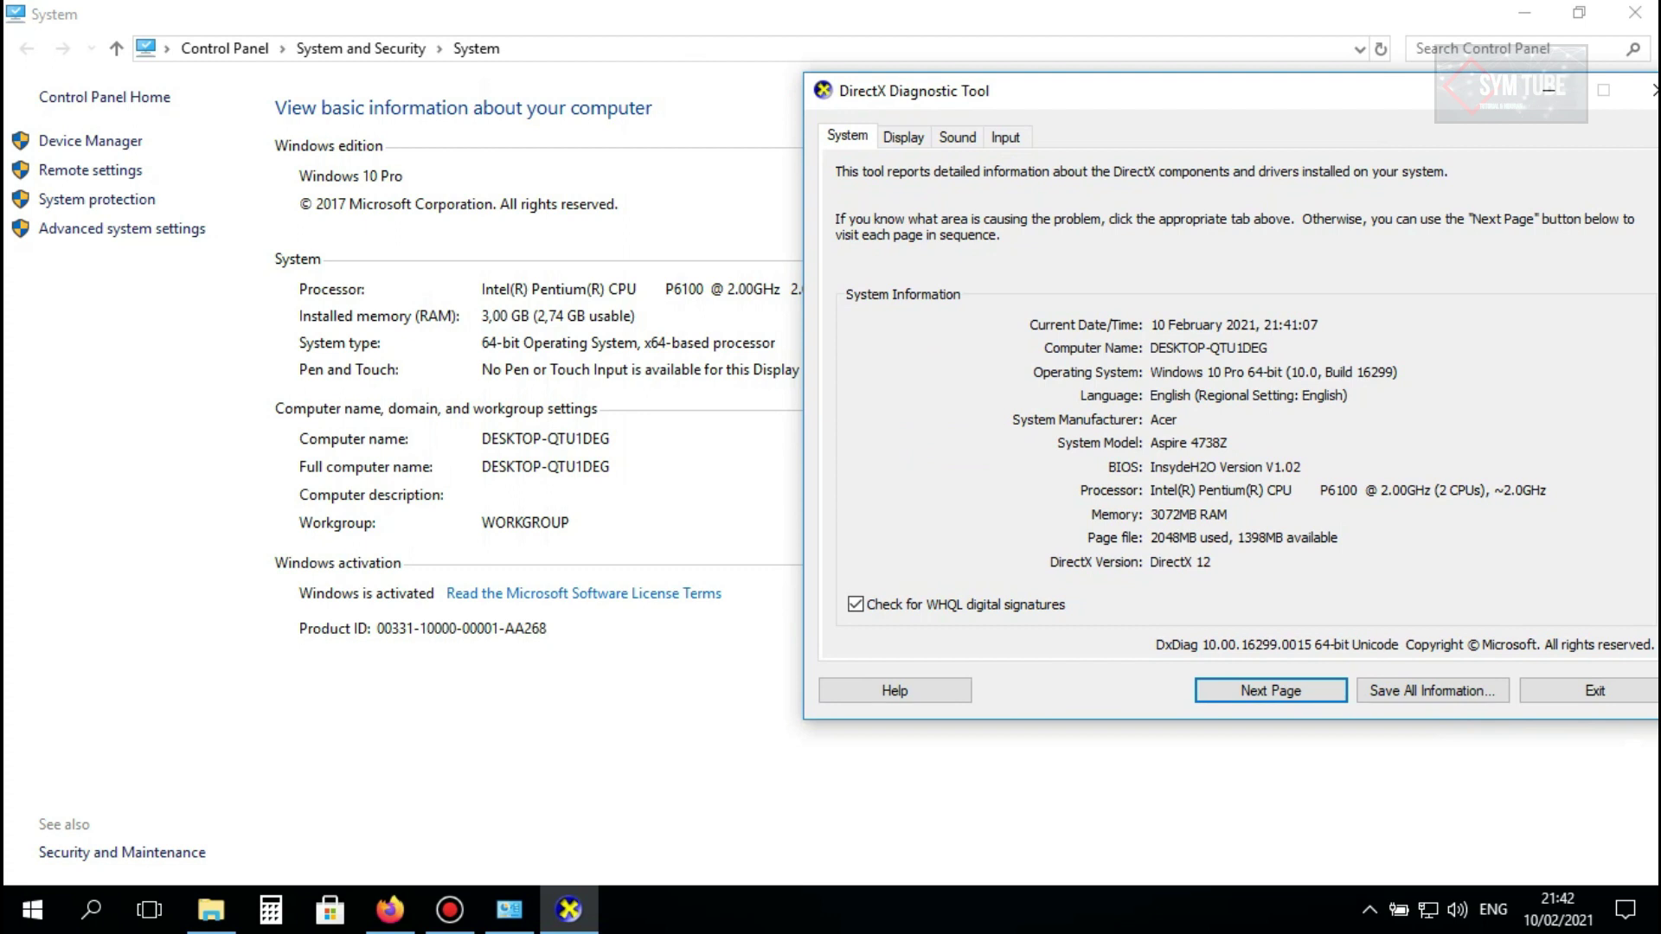
click(1548, 90)
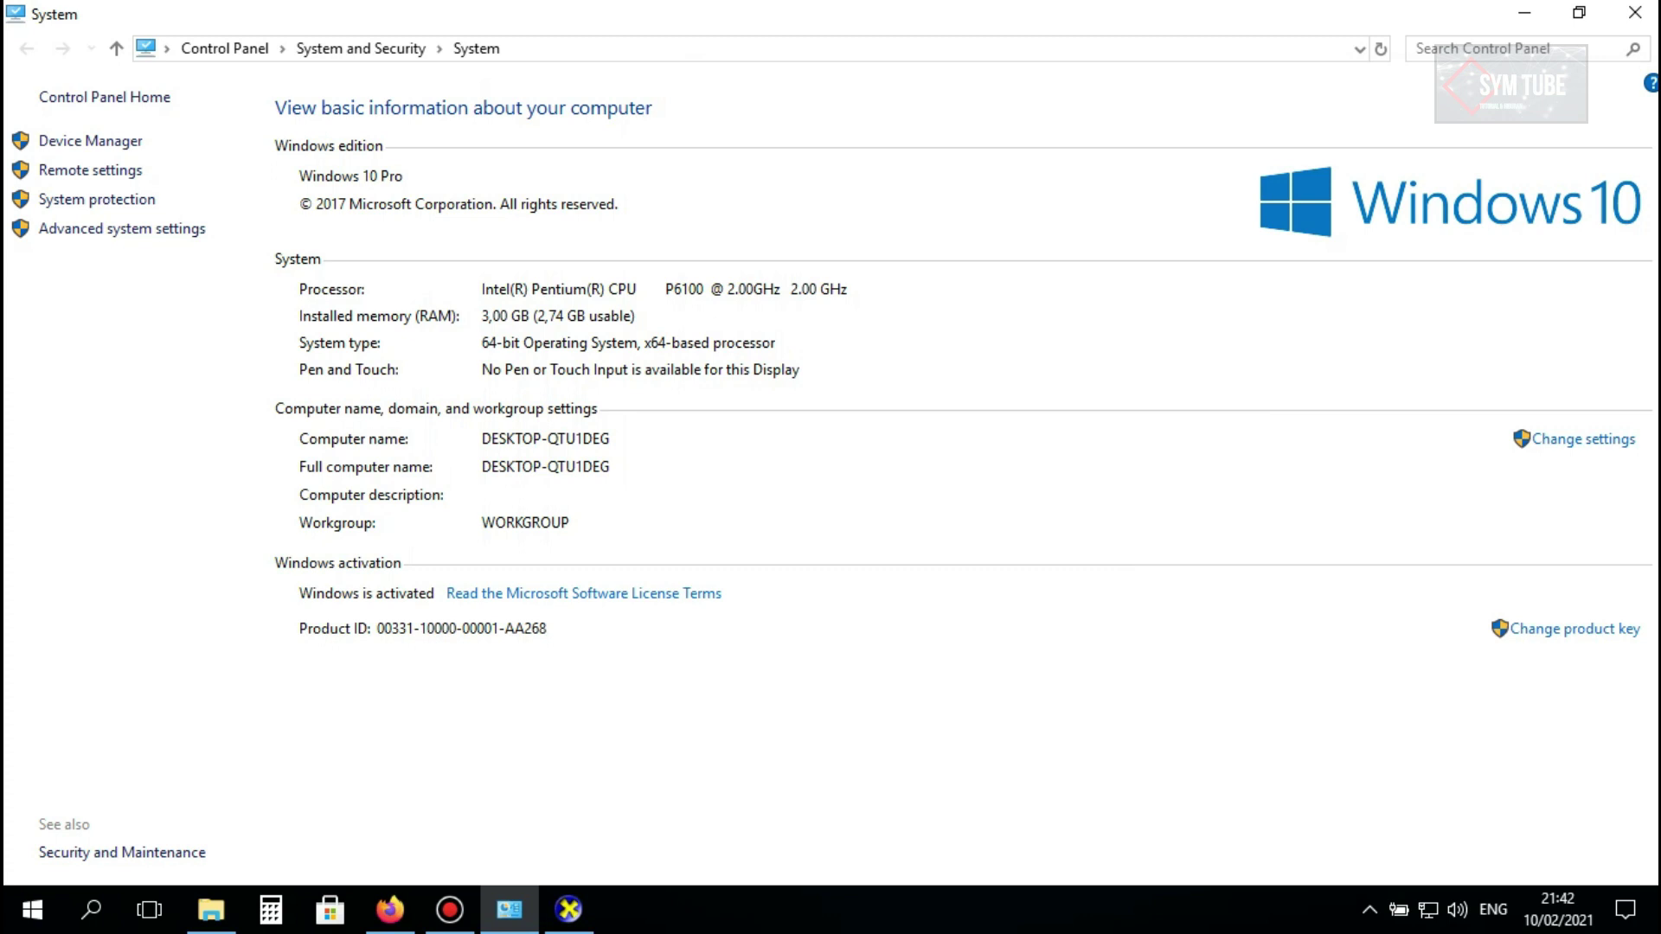
Close the System and File Explorer windows to return to the desktop.
click(1635, 12)
click(1635, 12)
click(1527, 90)
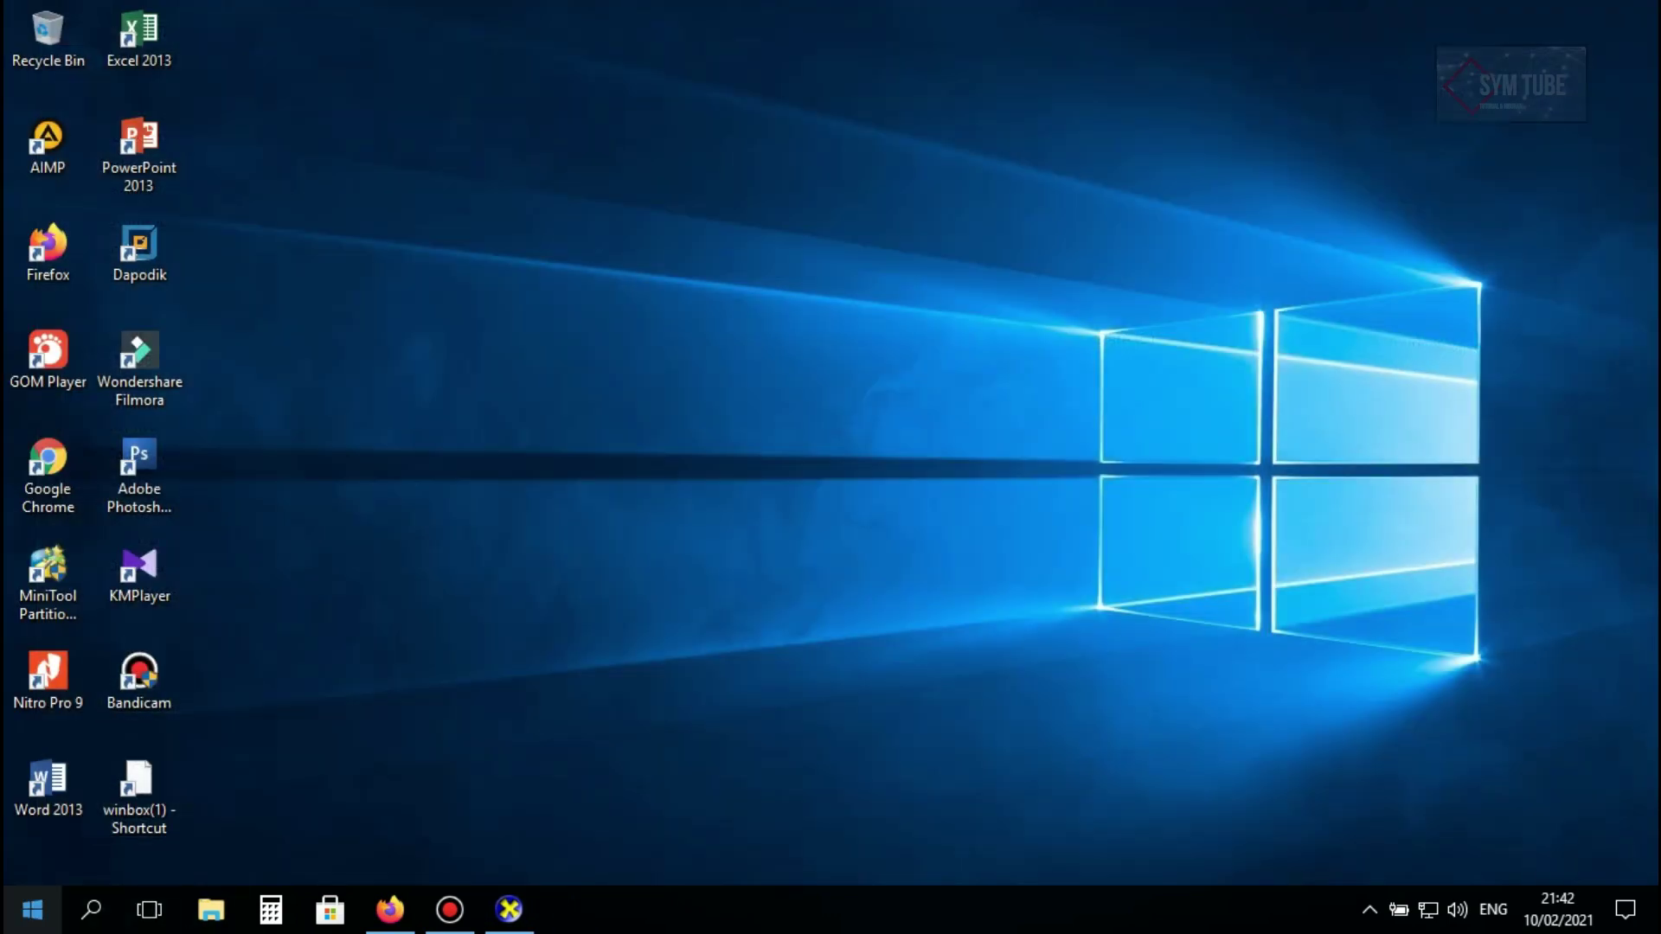
Open This PC's properties from File Explorer and bring up the advanced system settings, moved toward the middle of the System window.
right_click(32, 908)
click(95, 715)
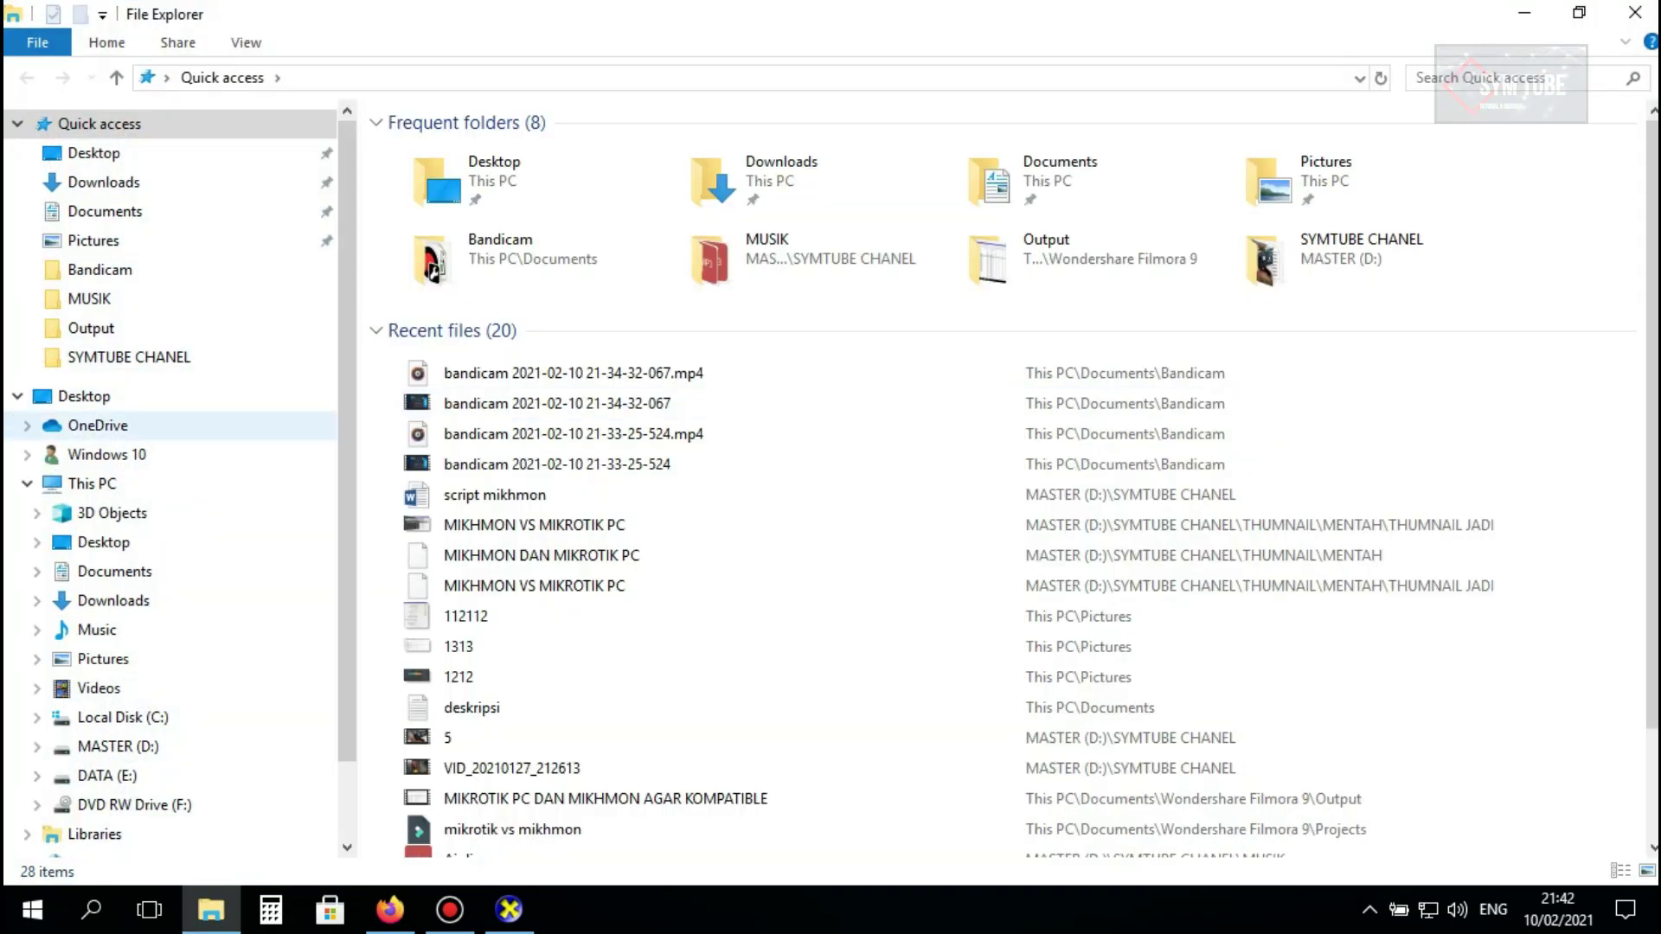
click(92, 483)
right_click(121, 481)
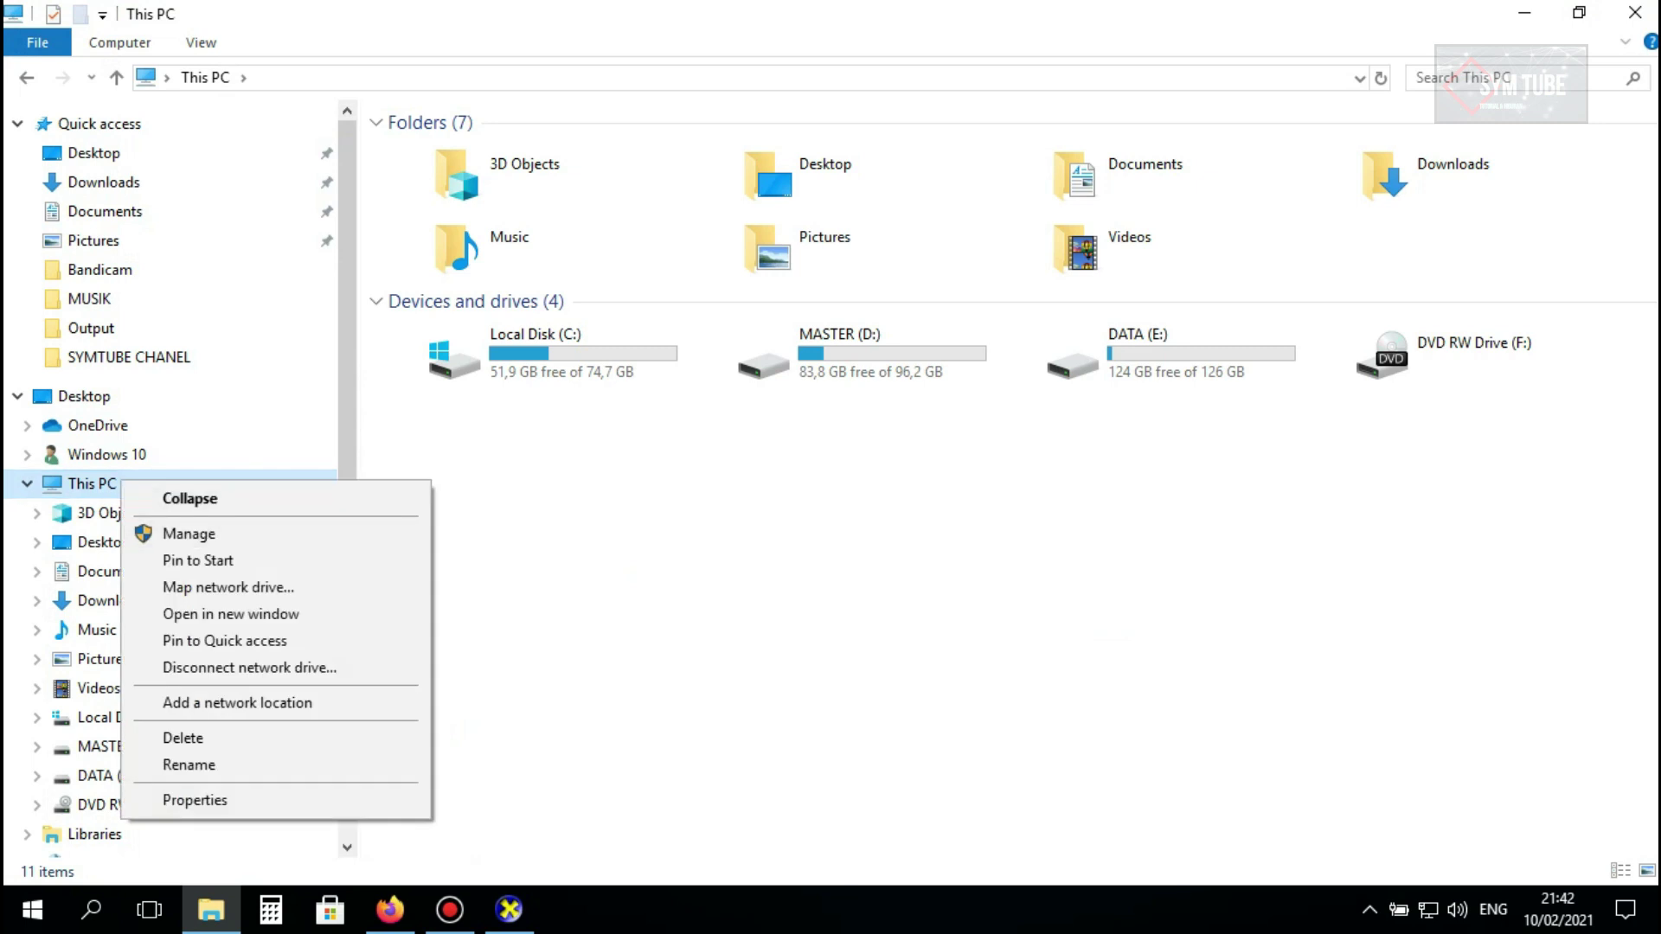
click(195, 800)
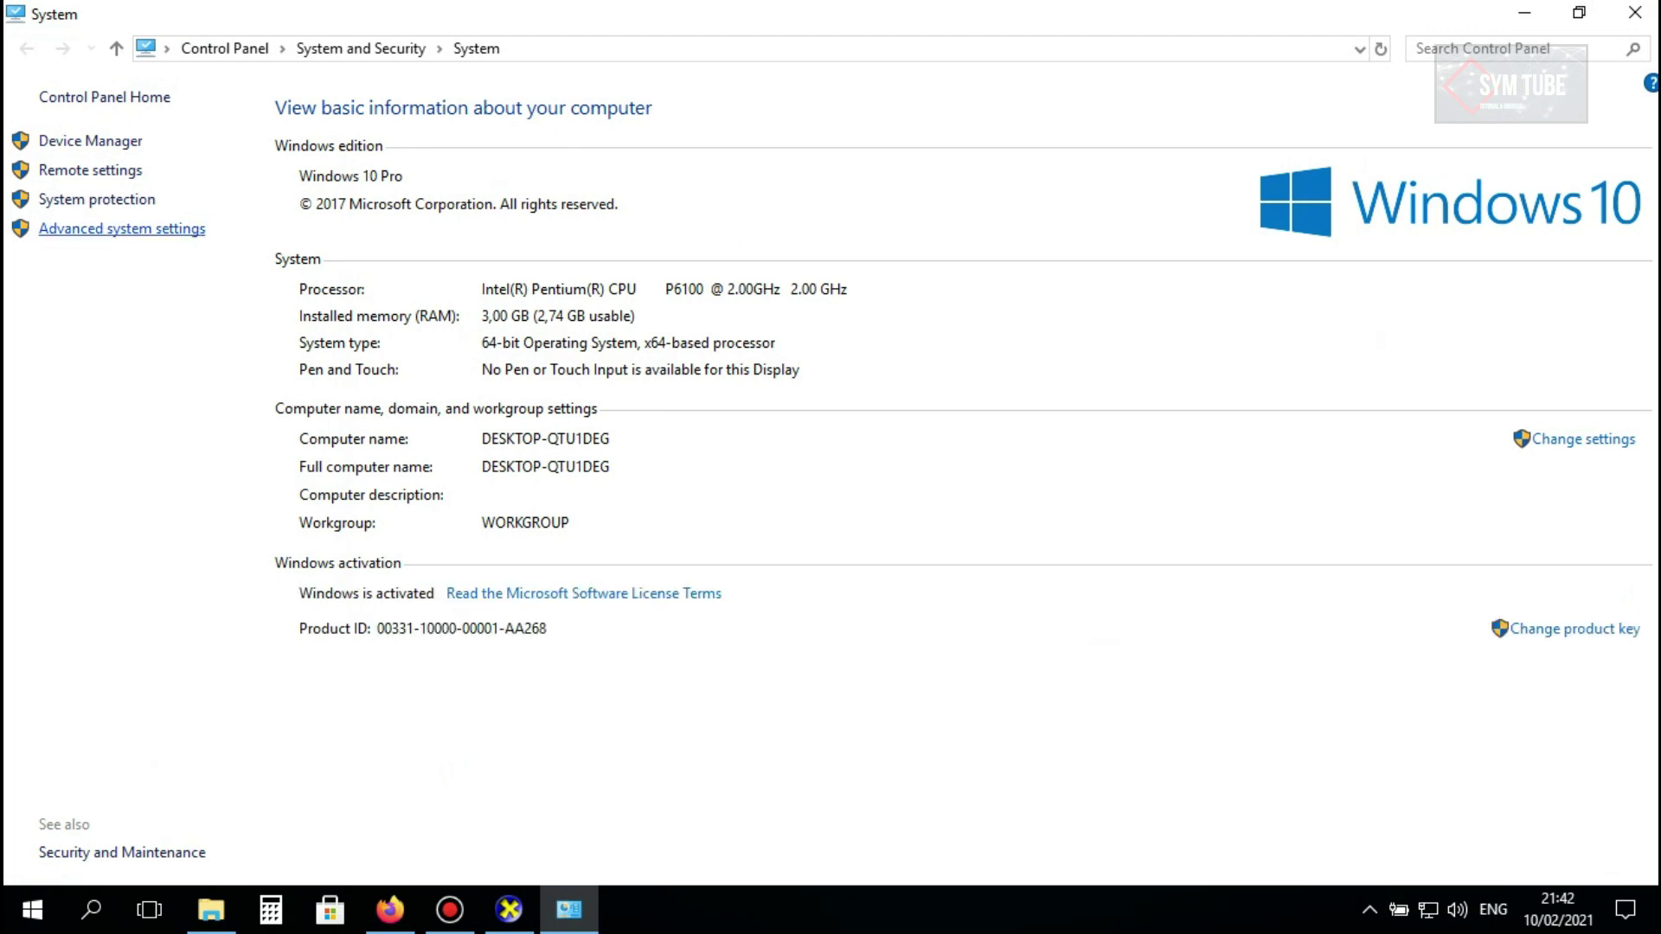
click(122, 228)
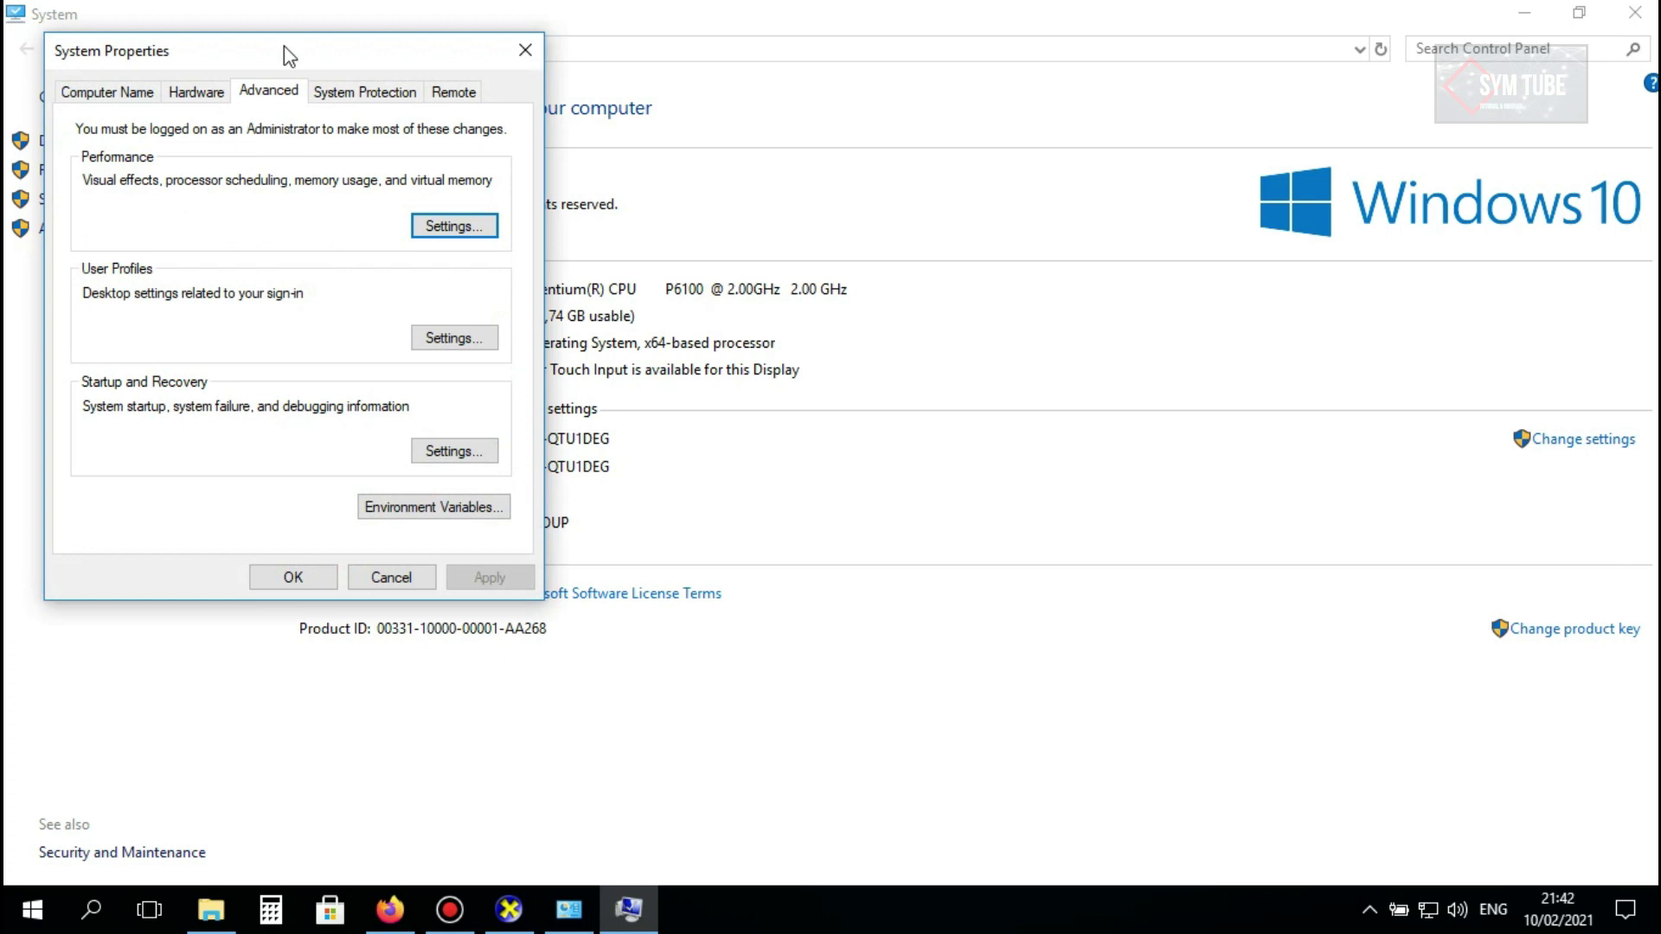
drag(440, 81, 647, 105)
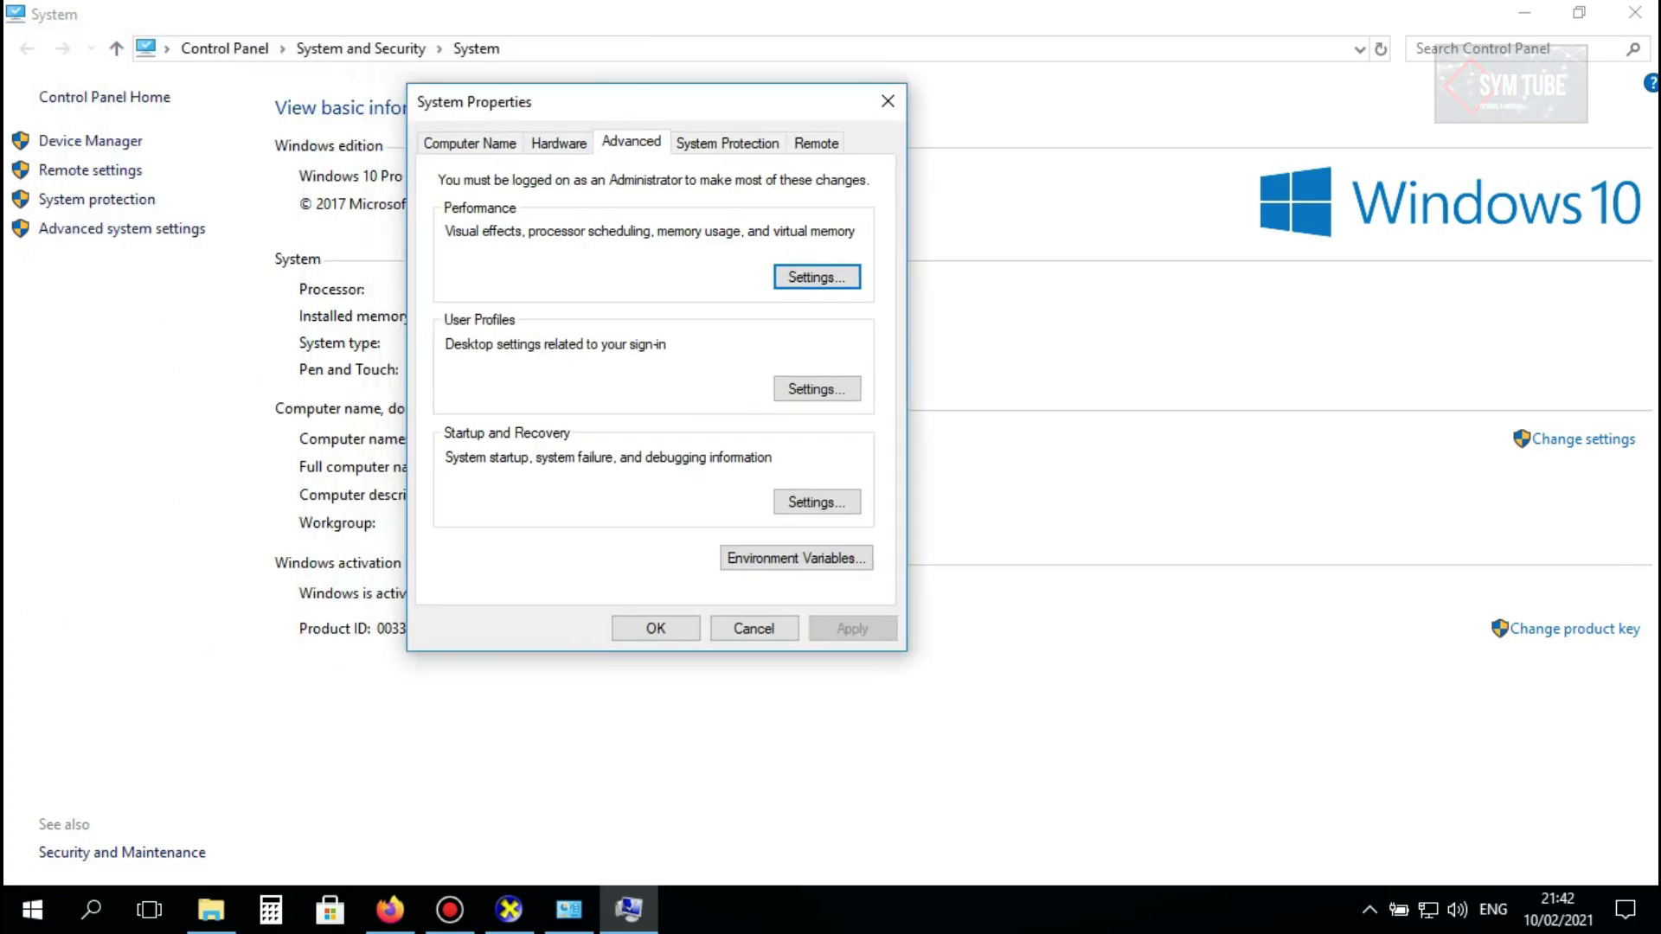
Look through the Computer Name, Hardware, System Protection and Remote pages of System Properties, and return to the Advanced page.
click(470, 144)
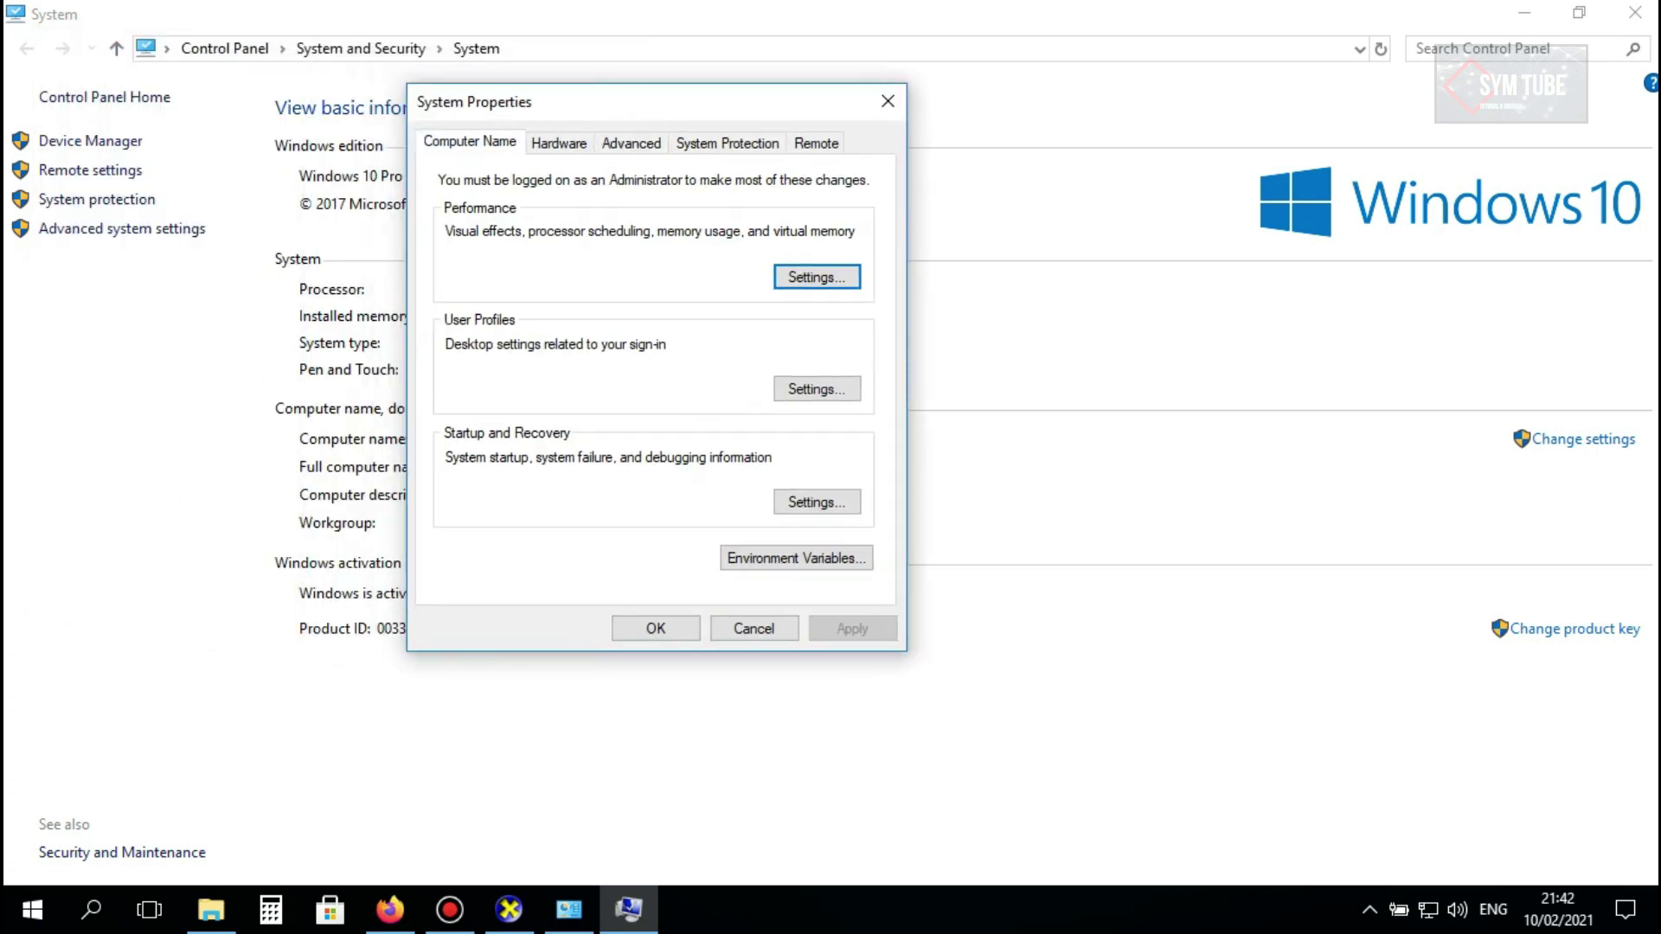
click(558, 144)
click(632, 143)
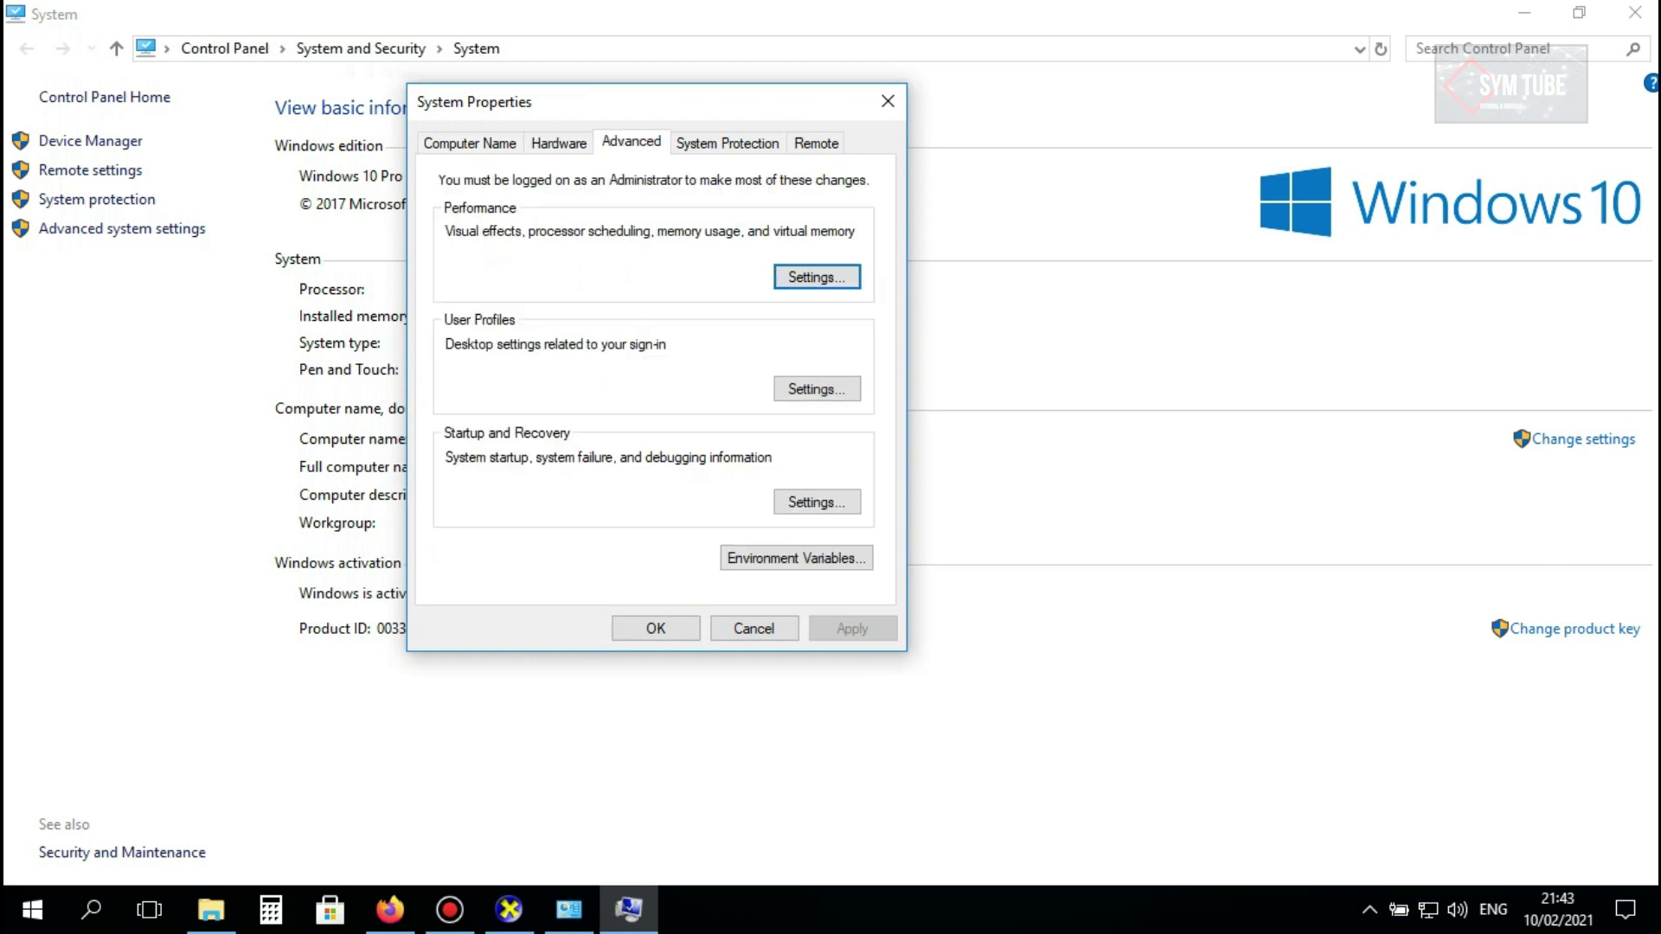
click(727, 144)
click(816, 143)
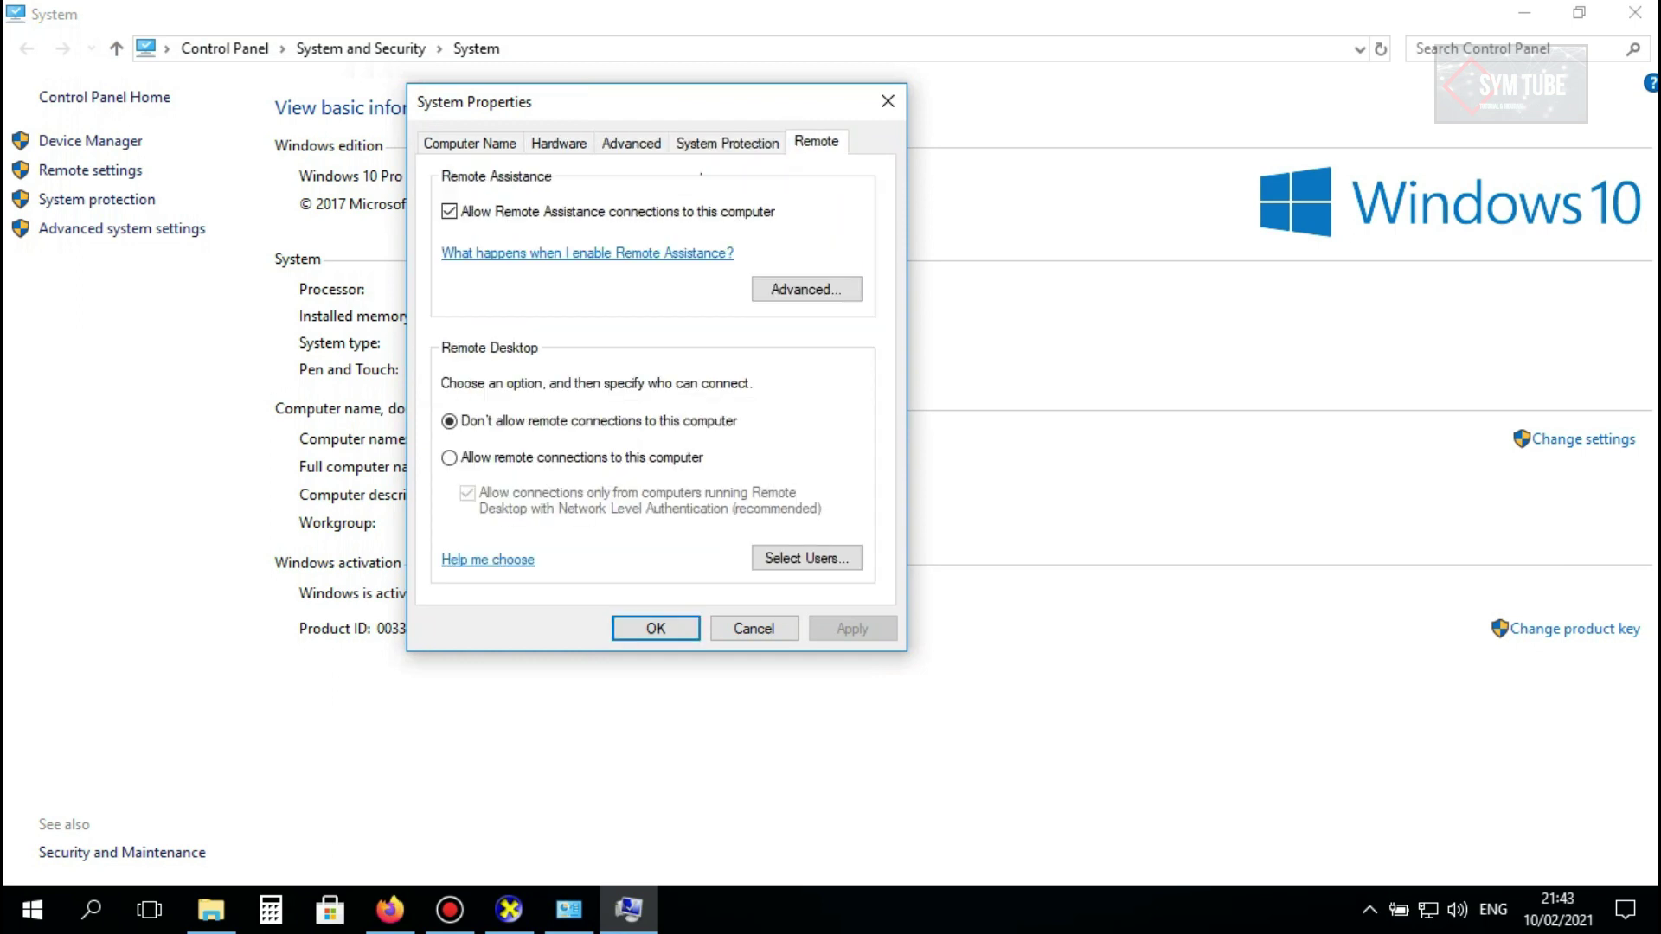
click(631, 144)
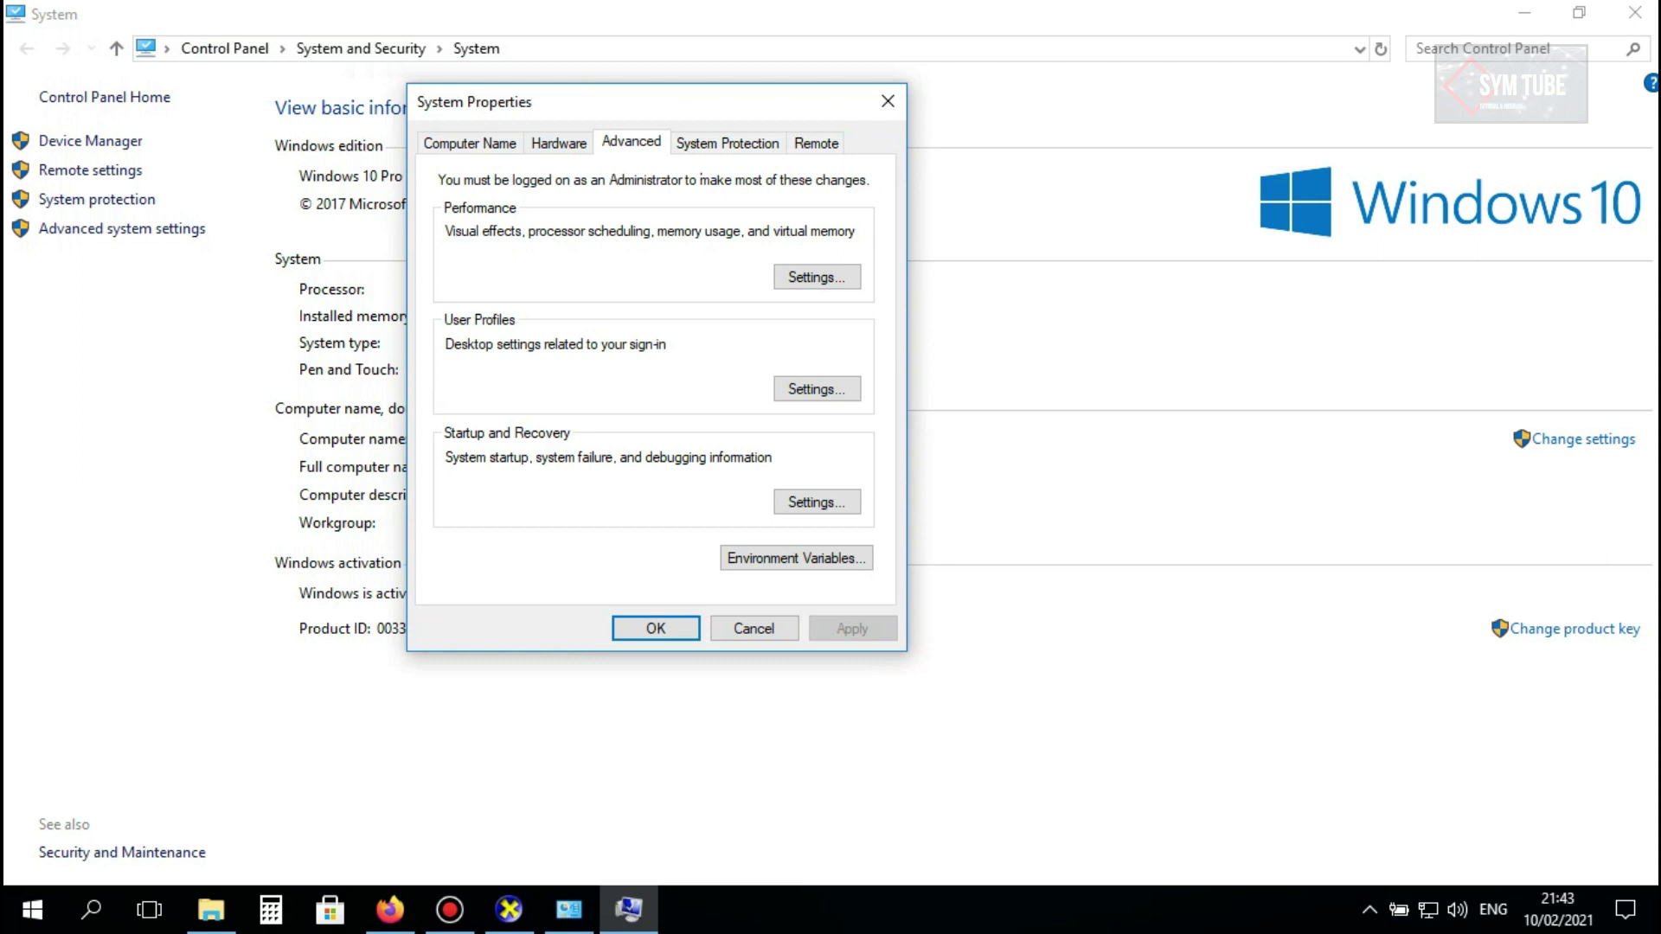
Open the advanced performance options and bring up the Virtual Memory settings for the paging file.
click(816, 277)
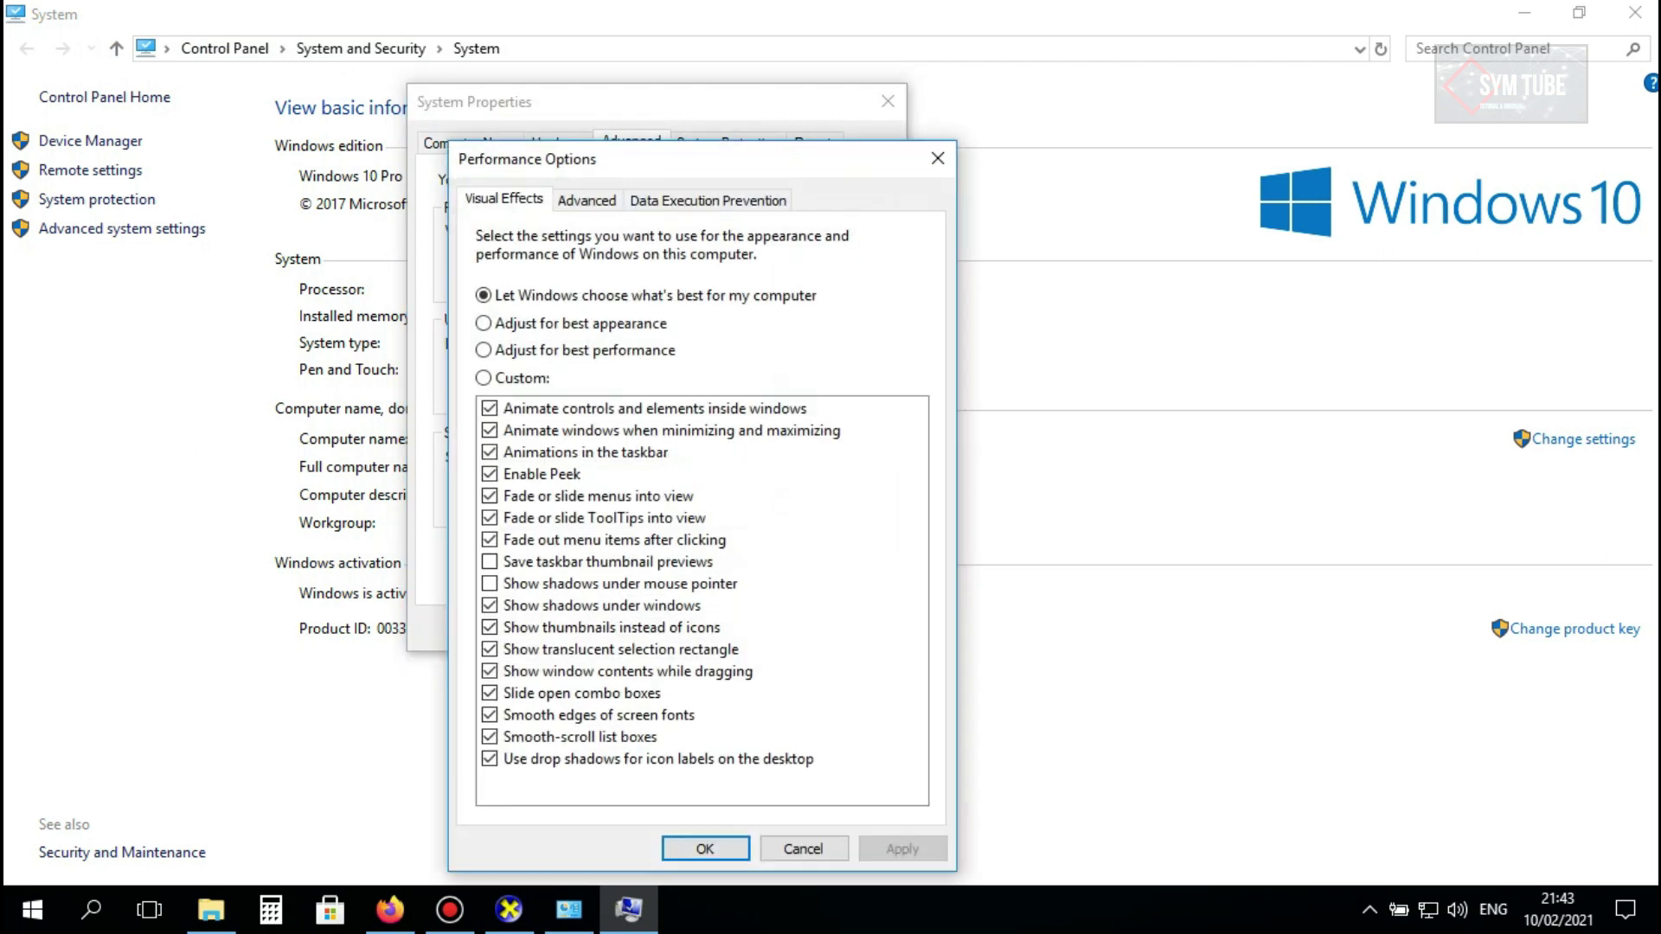
drag(741, 162, 874, 76)
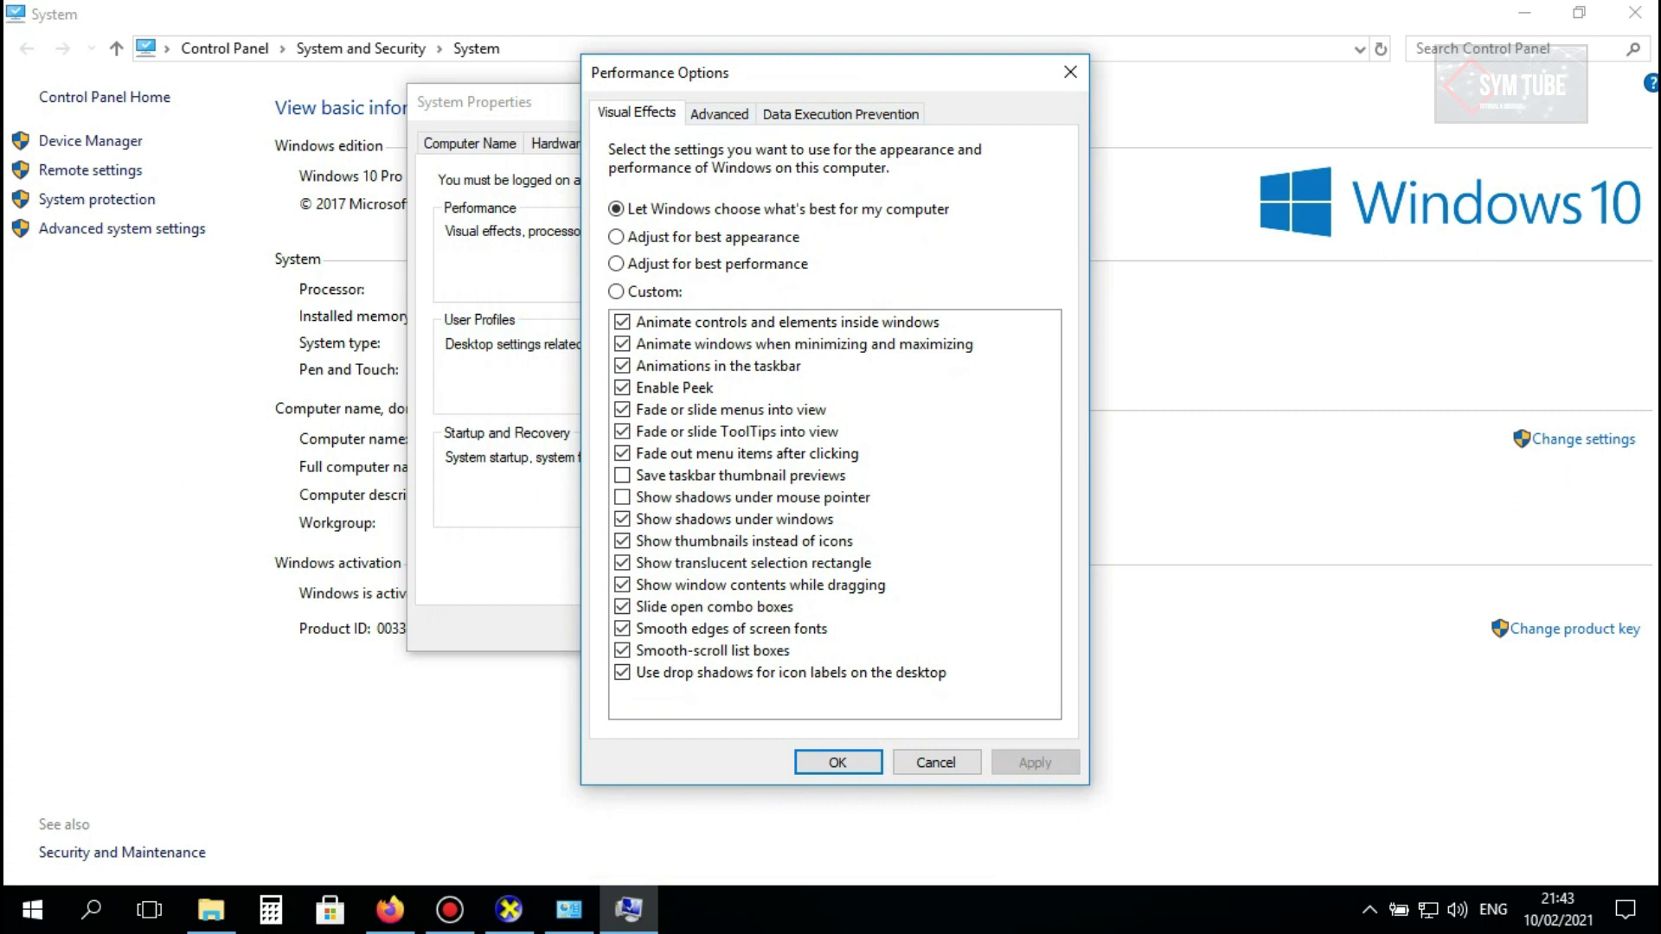
key(ctrl+Tab)
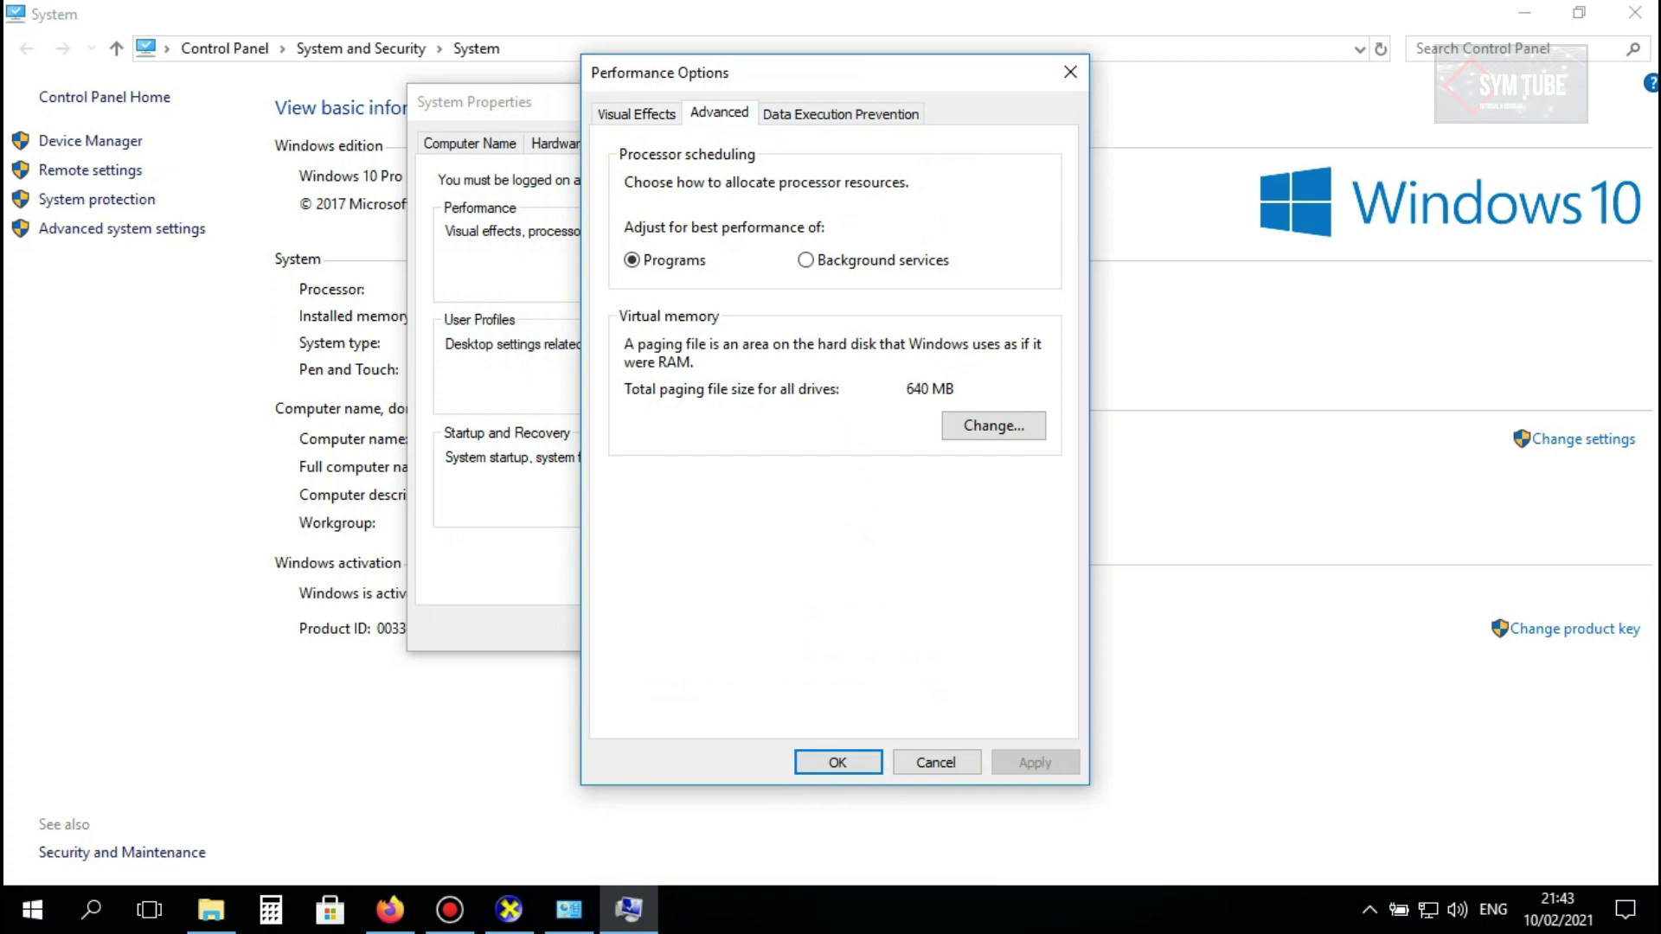
click(993, 424)
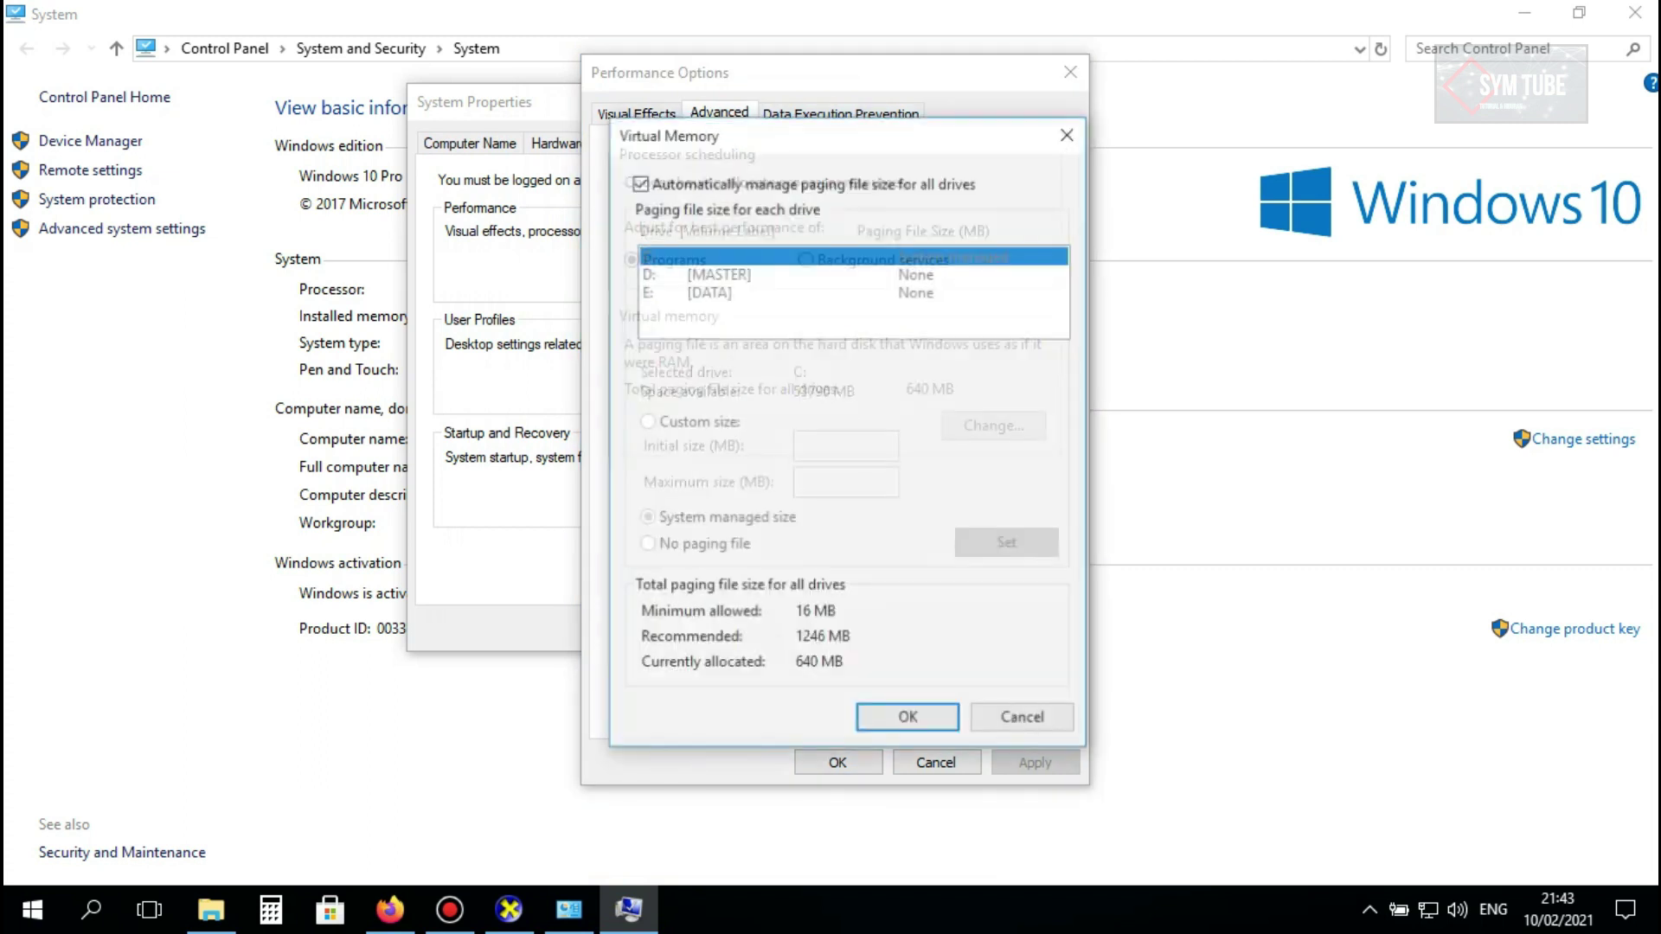
drag(794, 134, 615, 109)
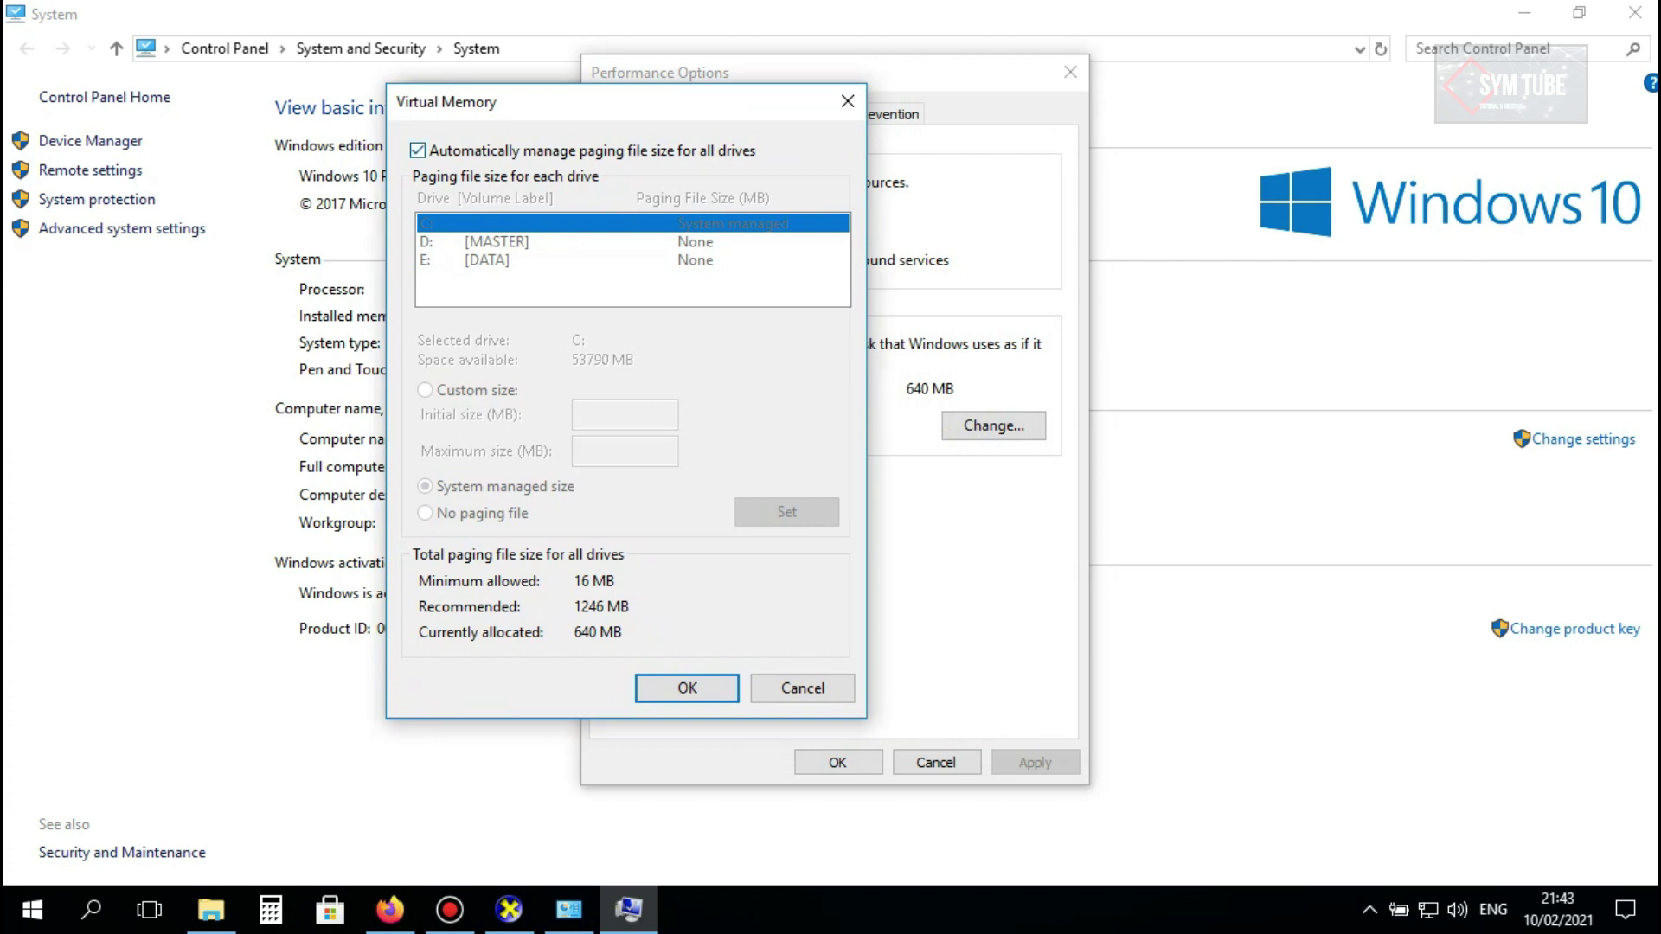
Turn off automatic paging file management for all drives and choose a custom size for drive C.
click(418, 150)
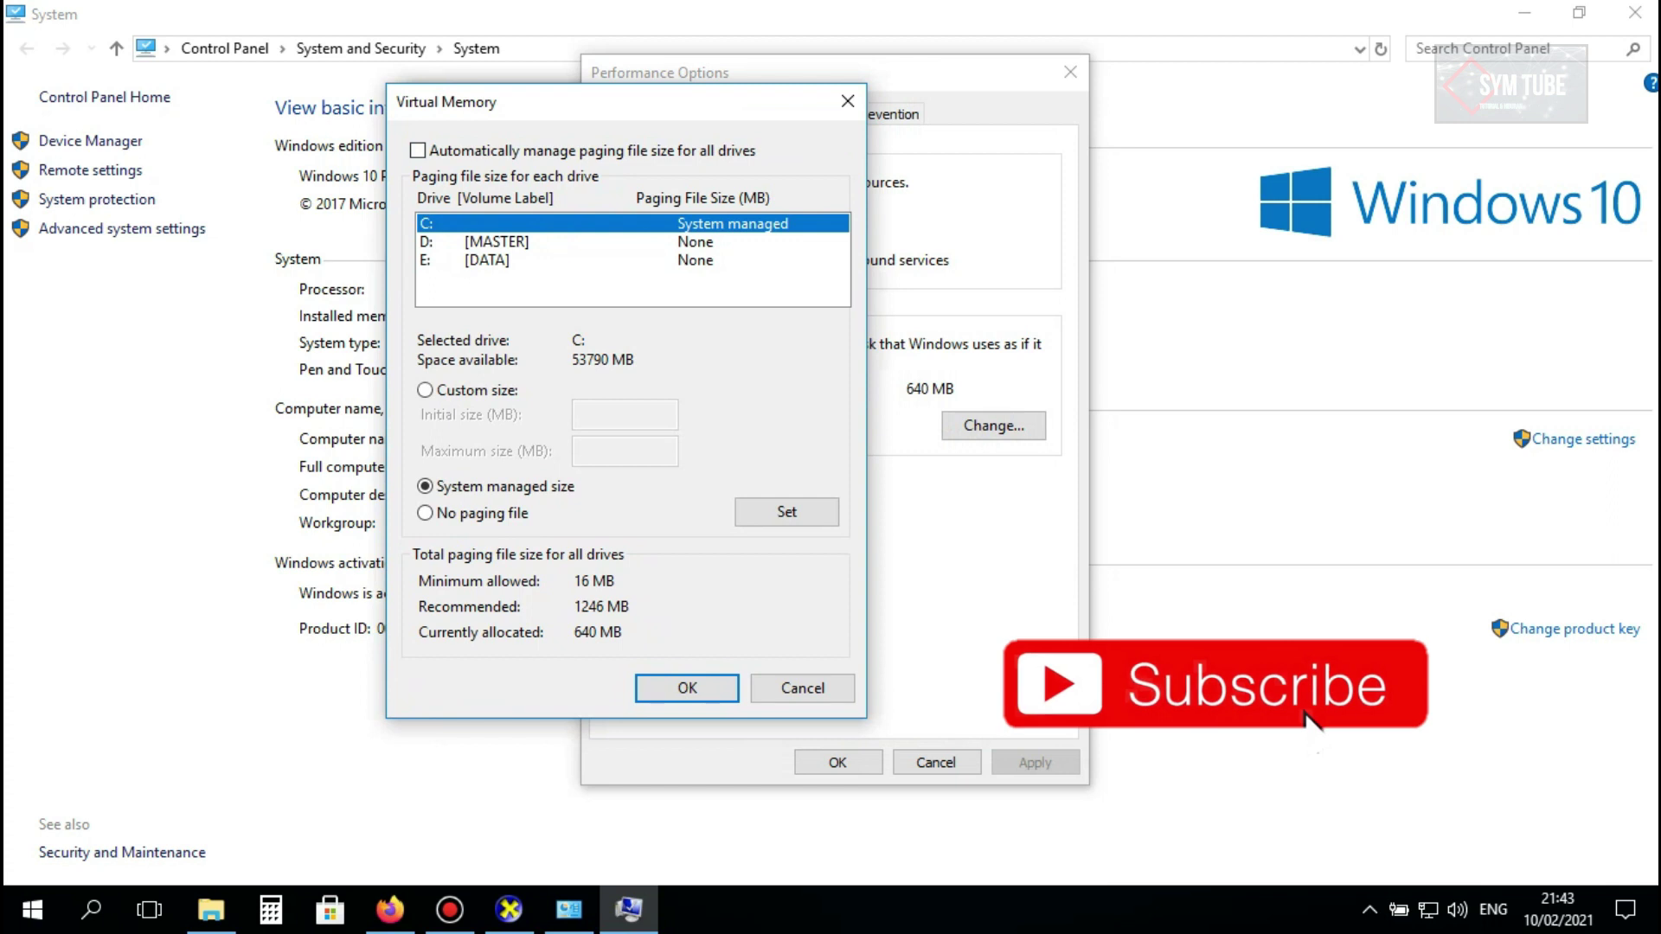
click(497, 241)
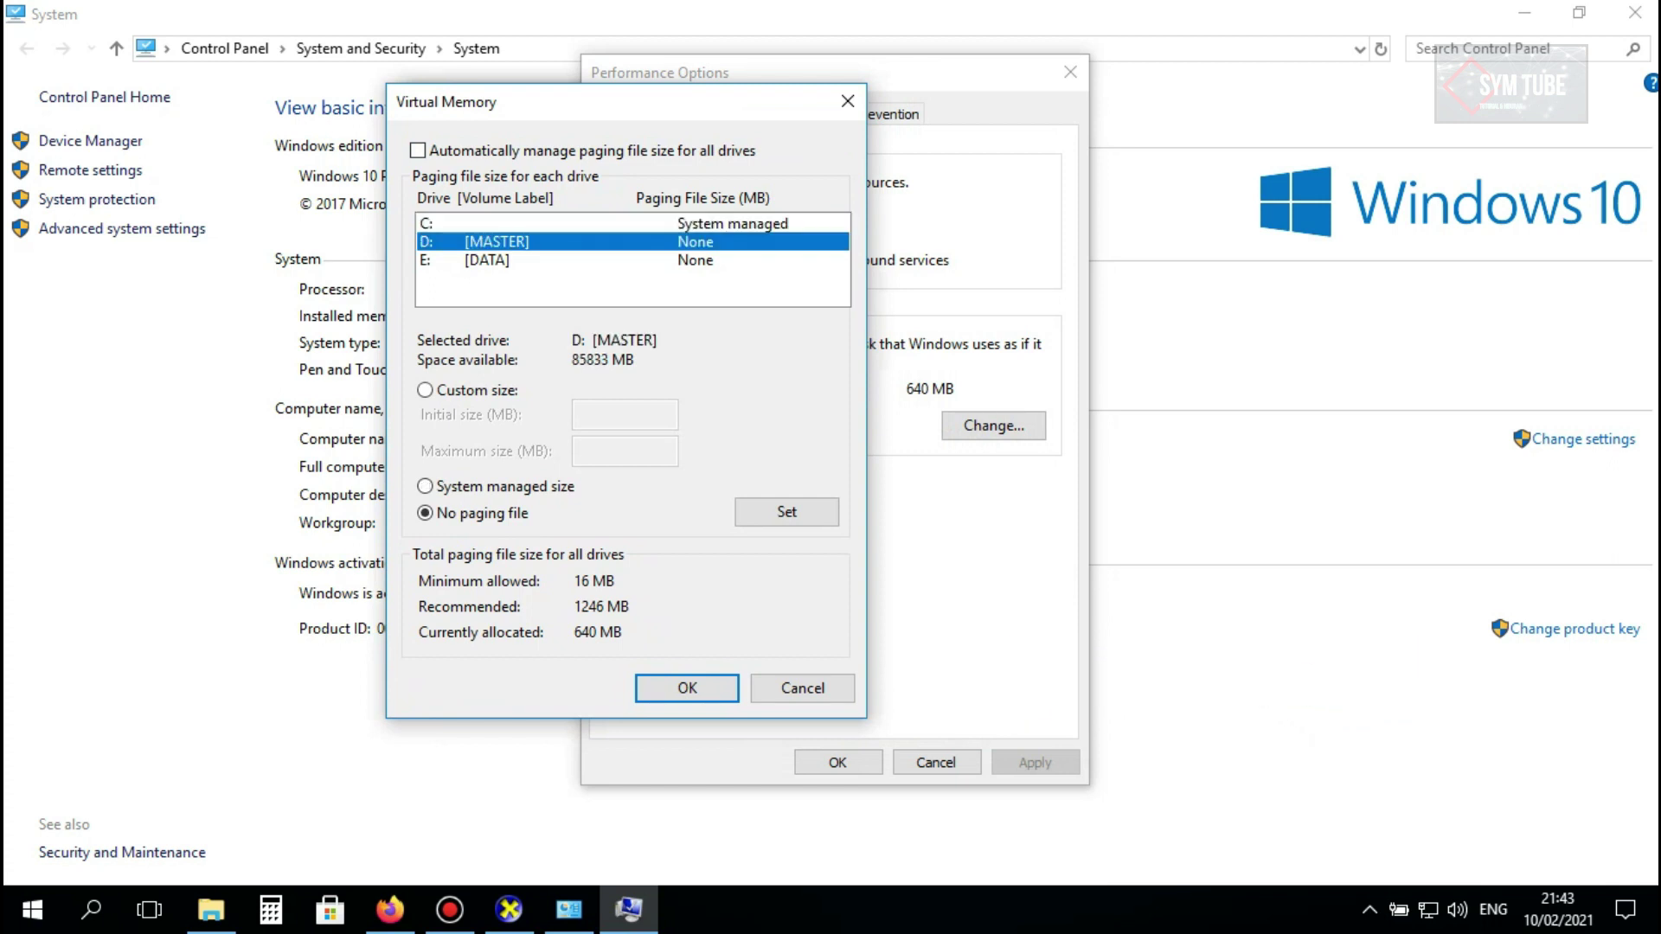
click(497, 223)
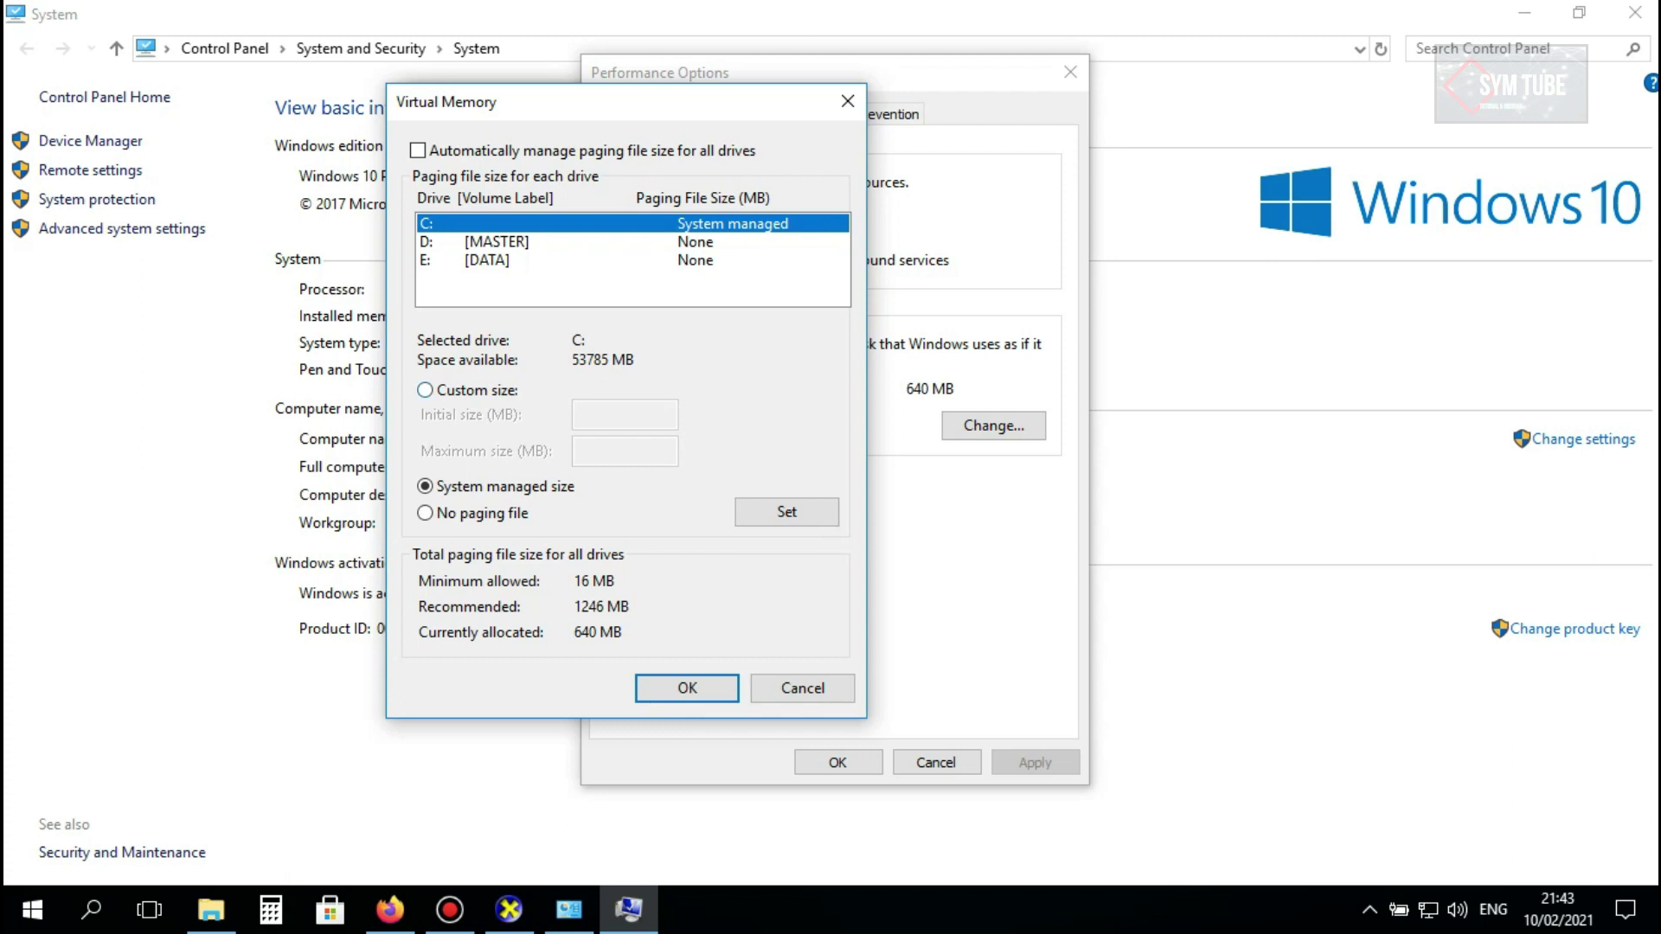
click(425, 390)
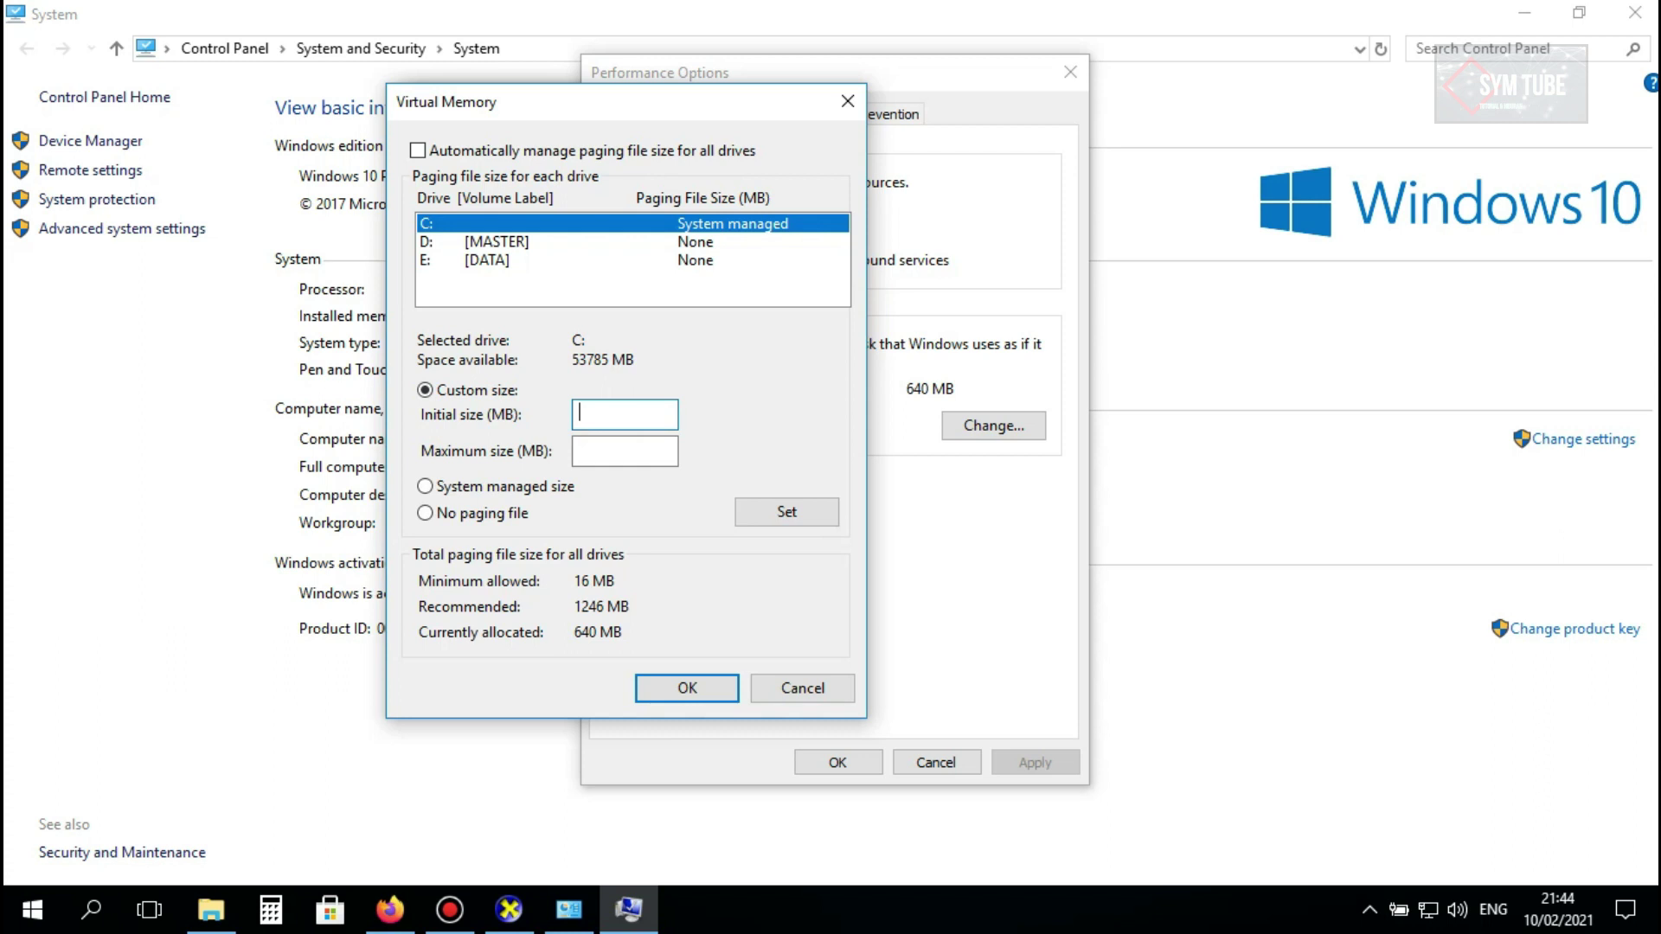
Switch to File Explorer, check the free space in Local Disk (C:)'s properties, and close them.
key(super+e)
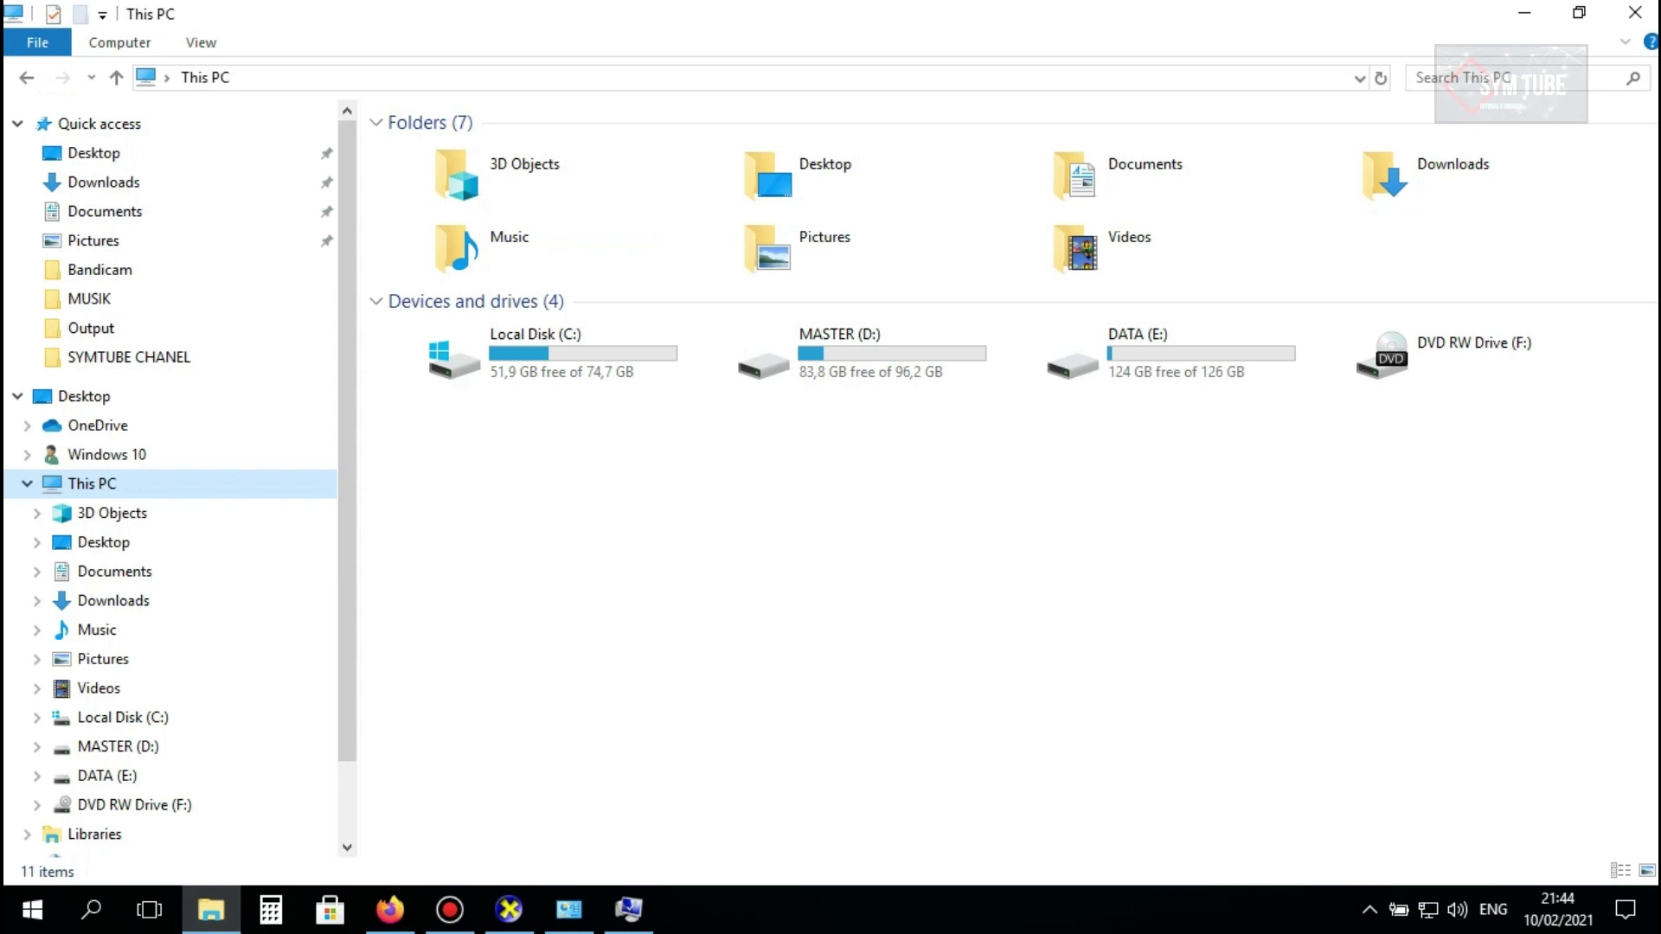
click(27, 482)
click(27, 483)
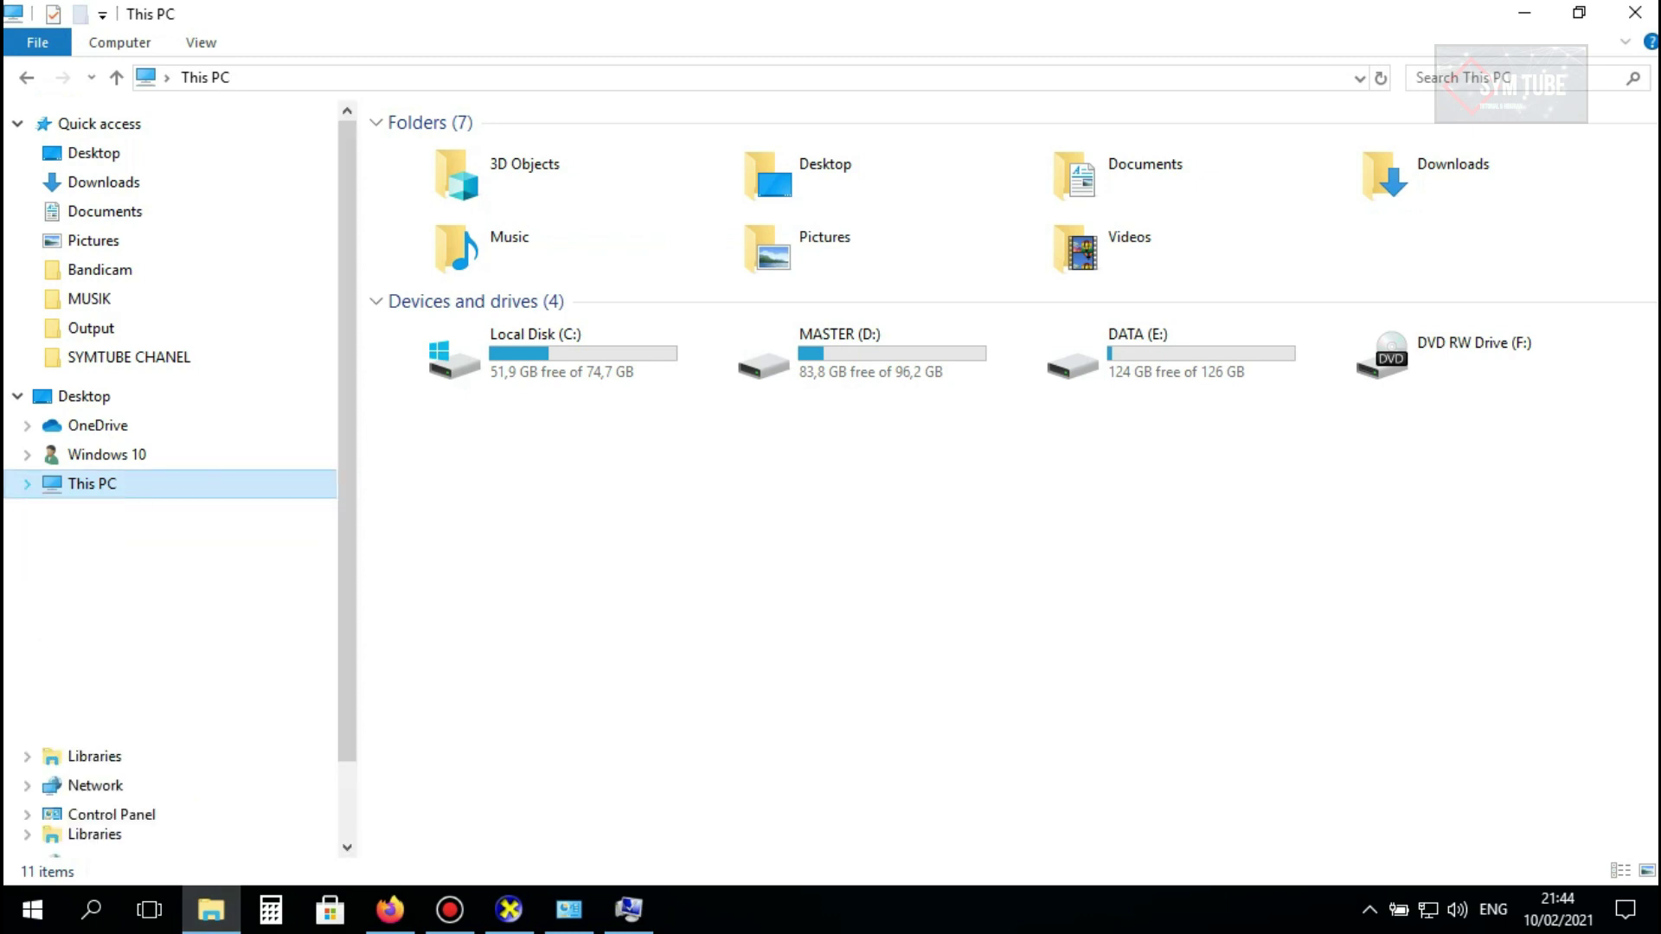
click(117, 719)
right_click(117, 725)
click(194, 704)
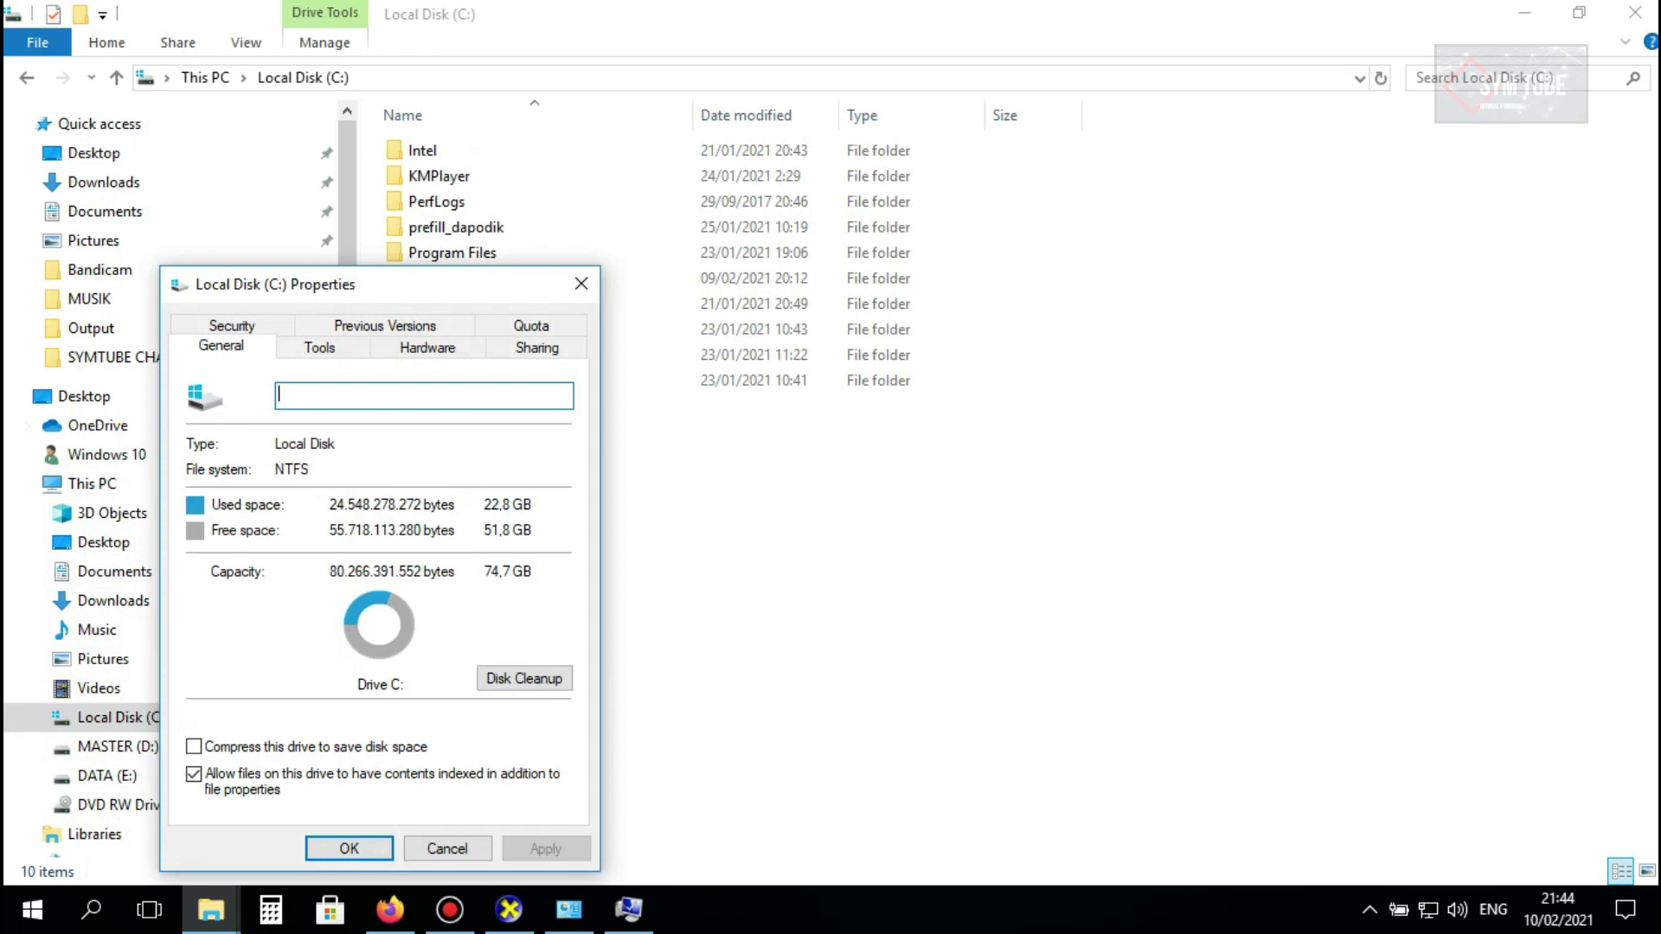
key(Escape)
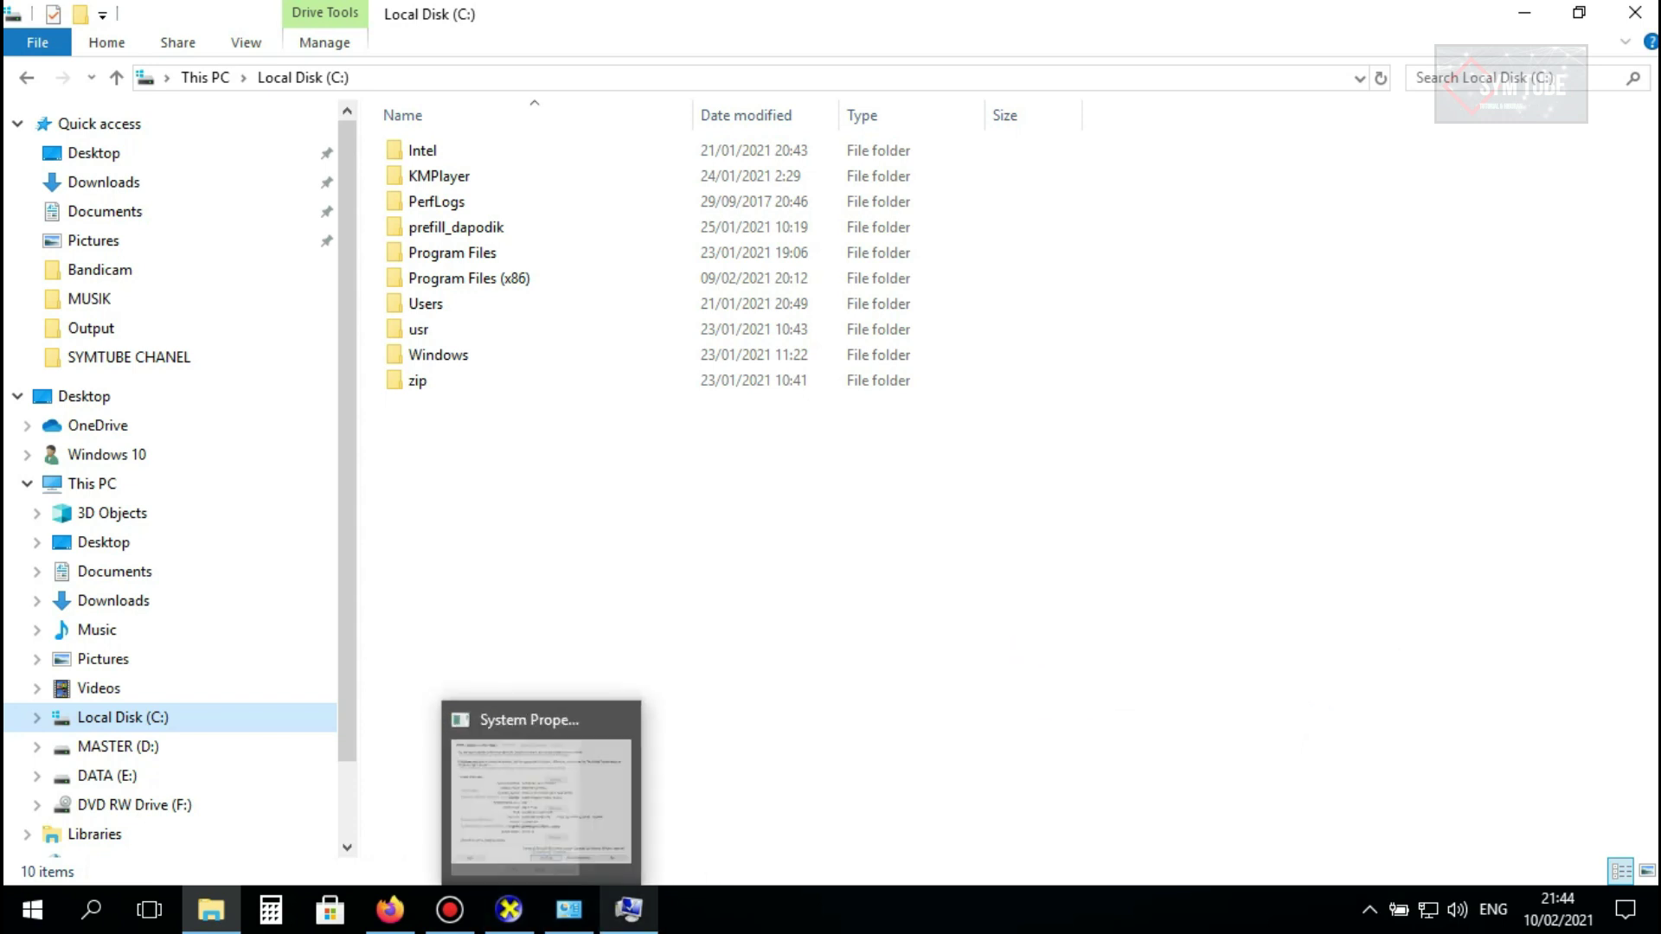
Return to the Virtual Memory settings, multiply 1024 by 3 in Calculator, and place the calculator beside the dialog.
click(628, 909)
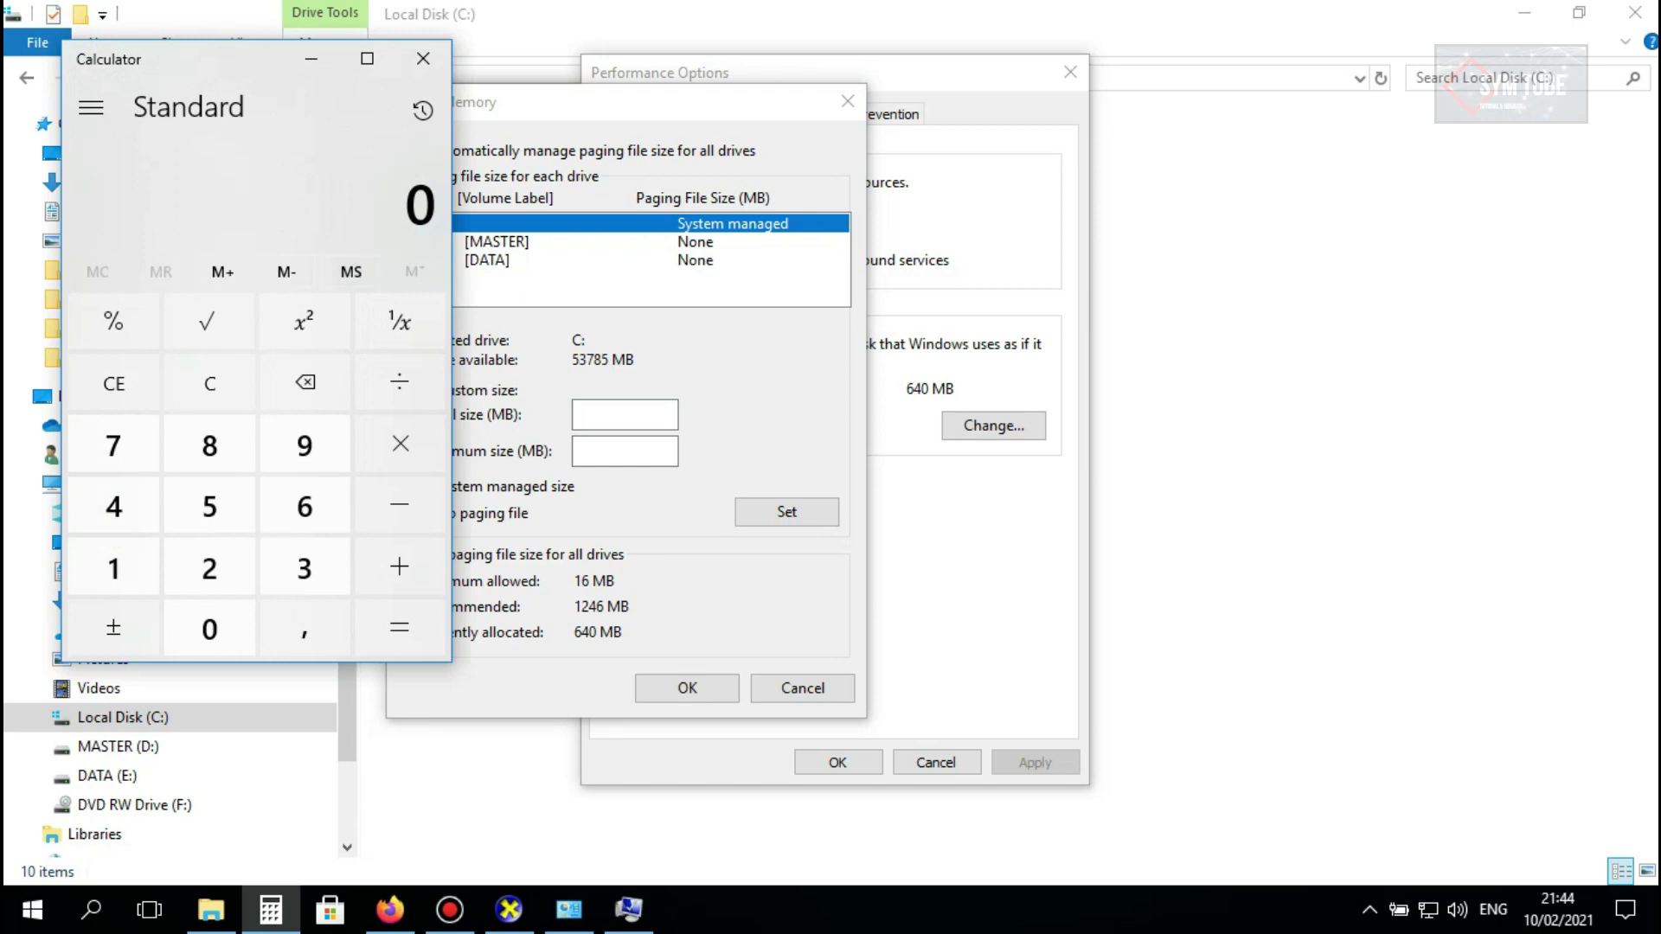
text(1024)
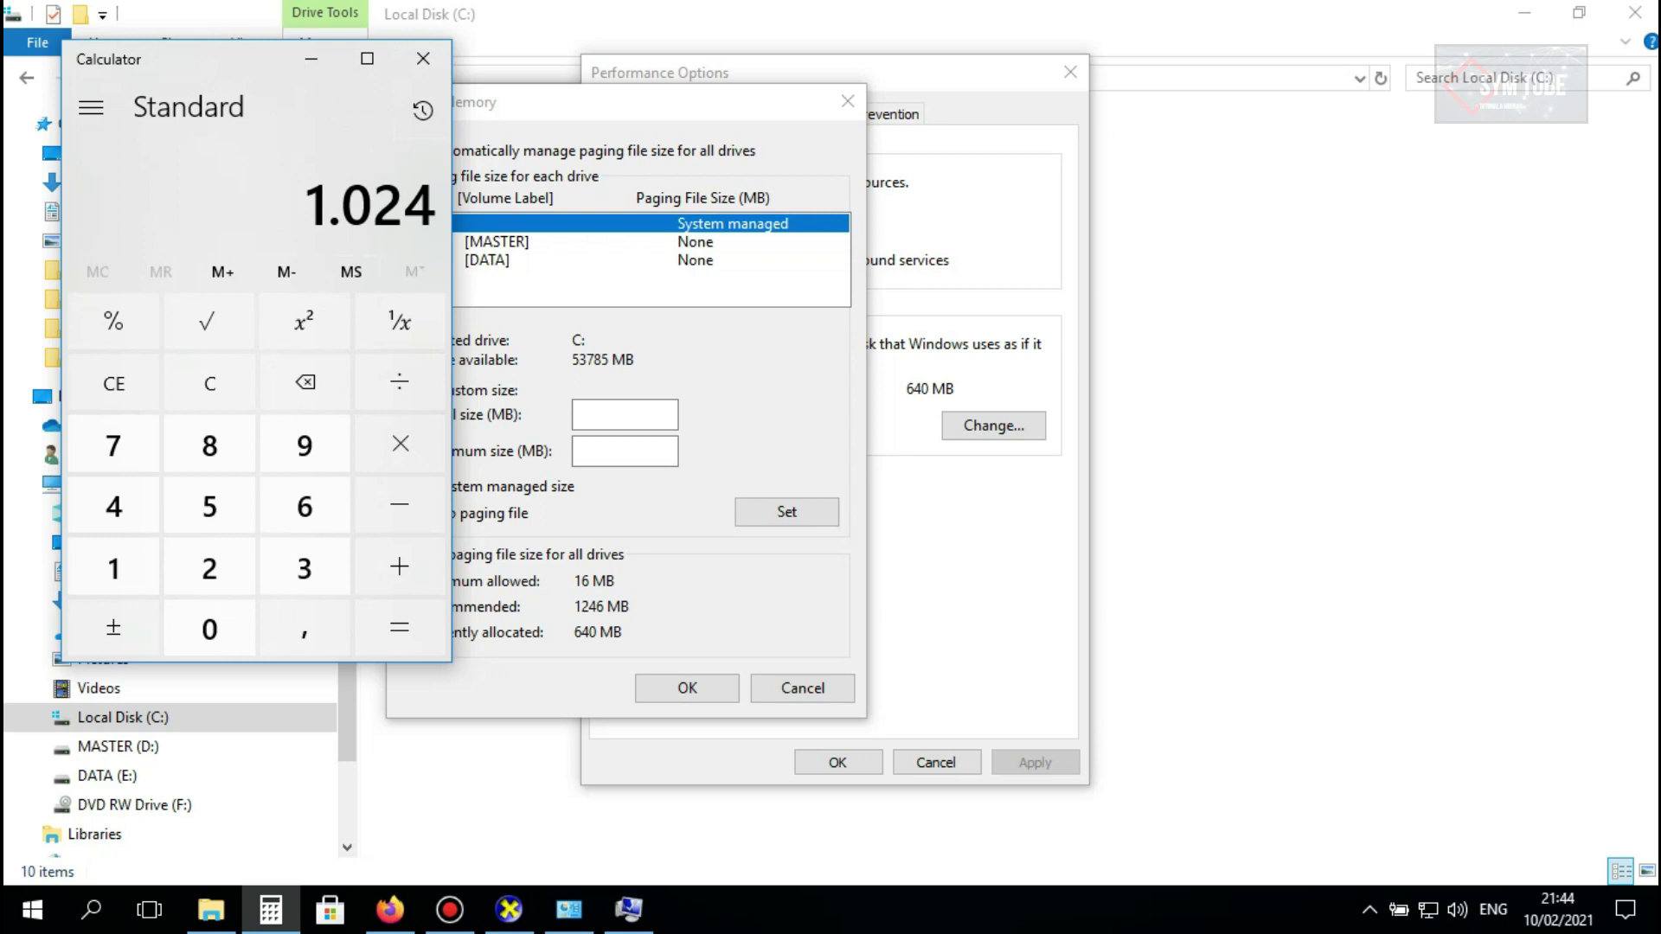
key(asterisk)
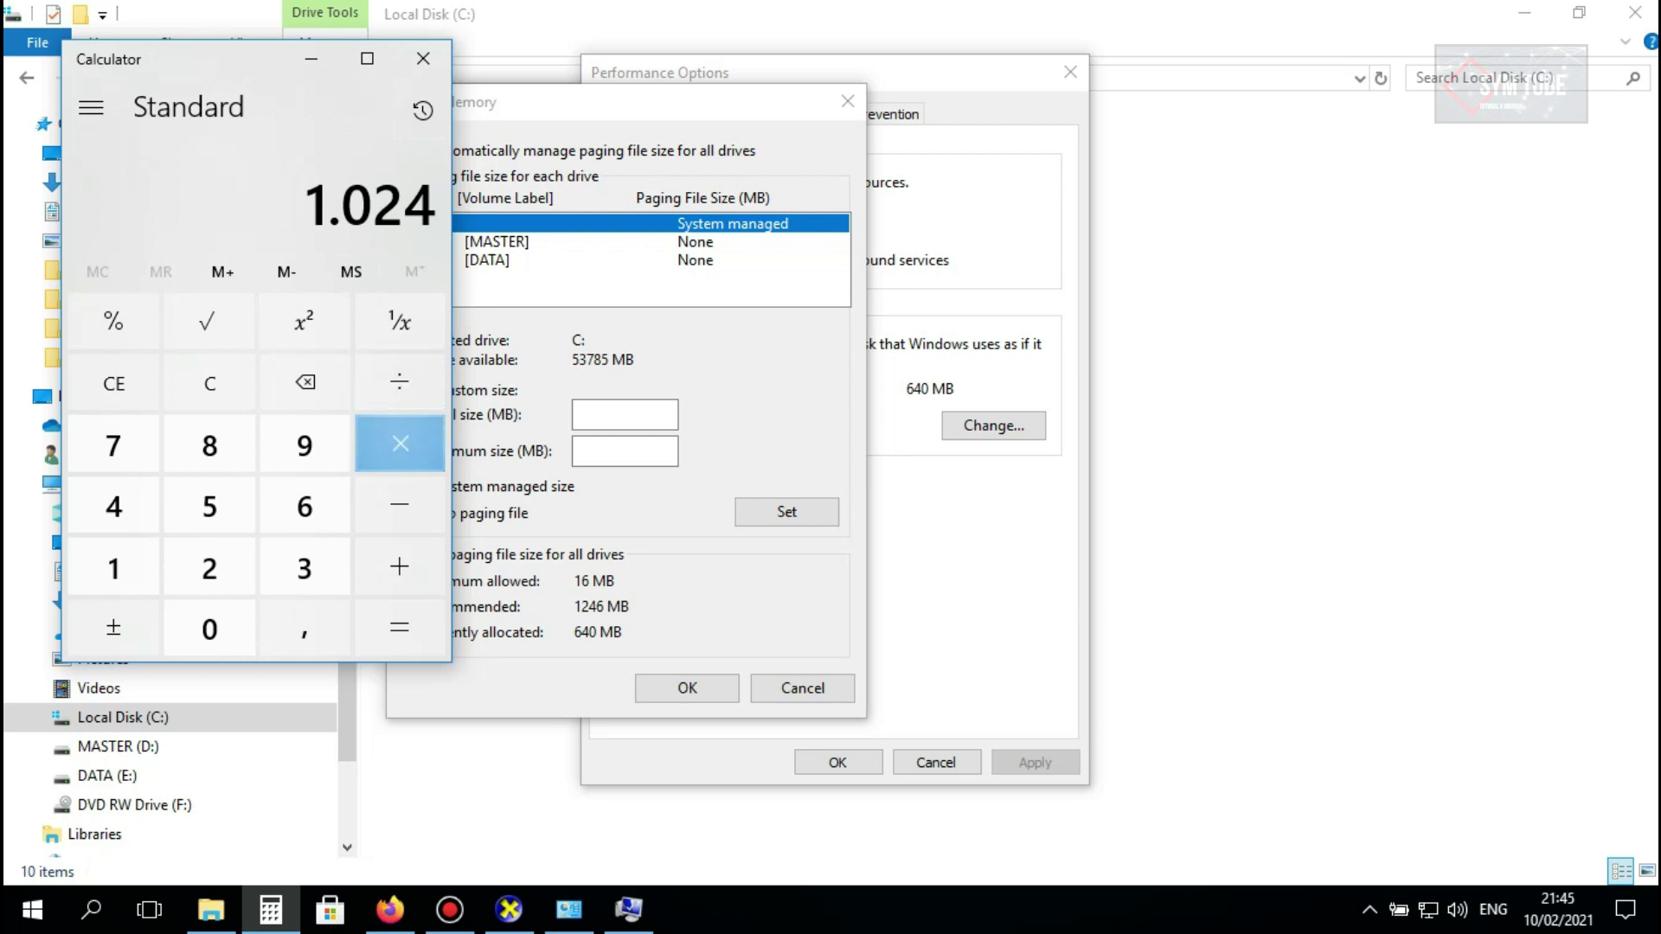
text(3)
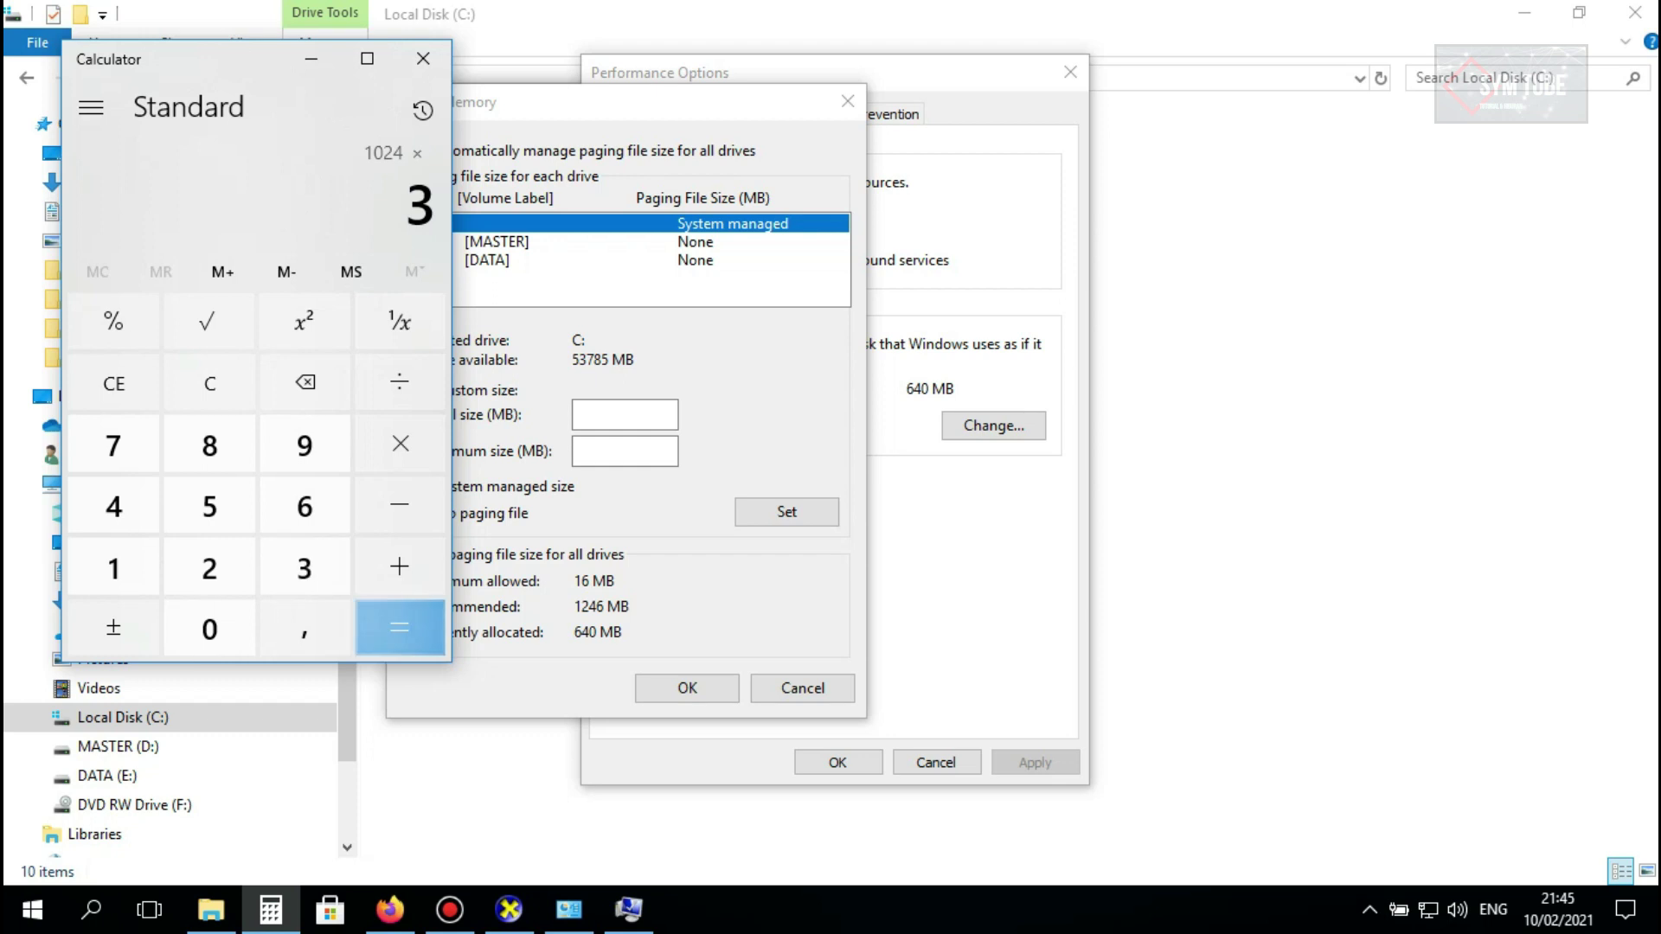
key(plus)
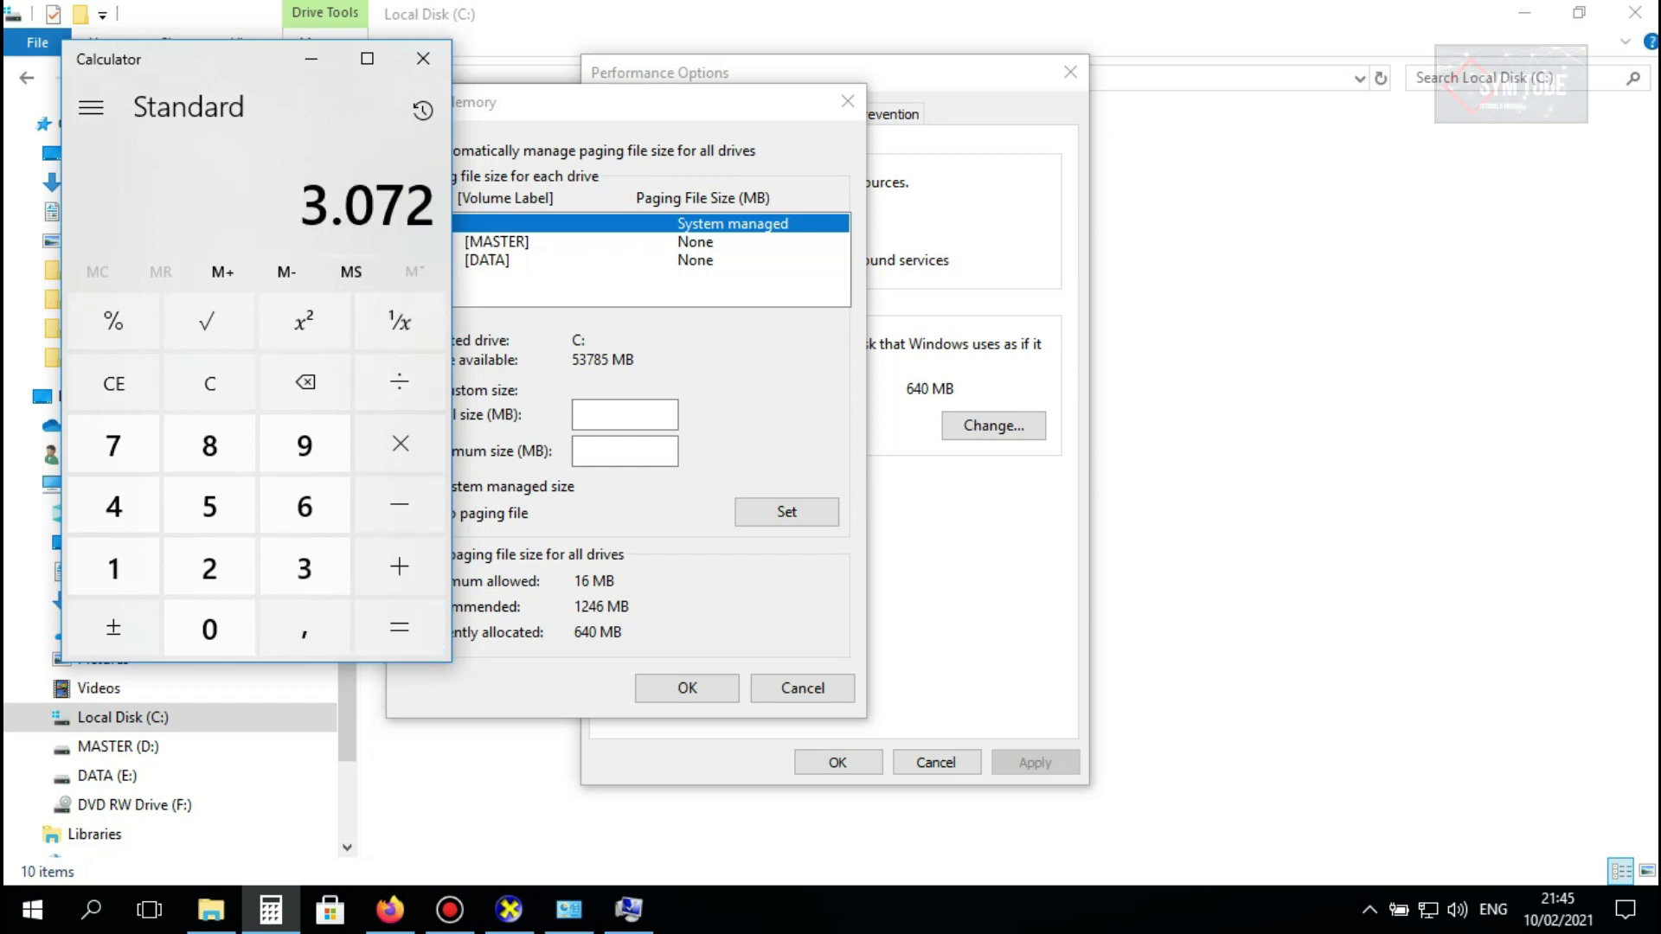
drag(256, 69, 1272, 110)
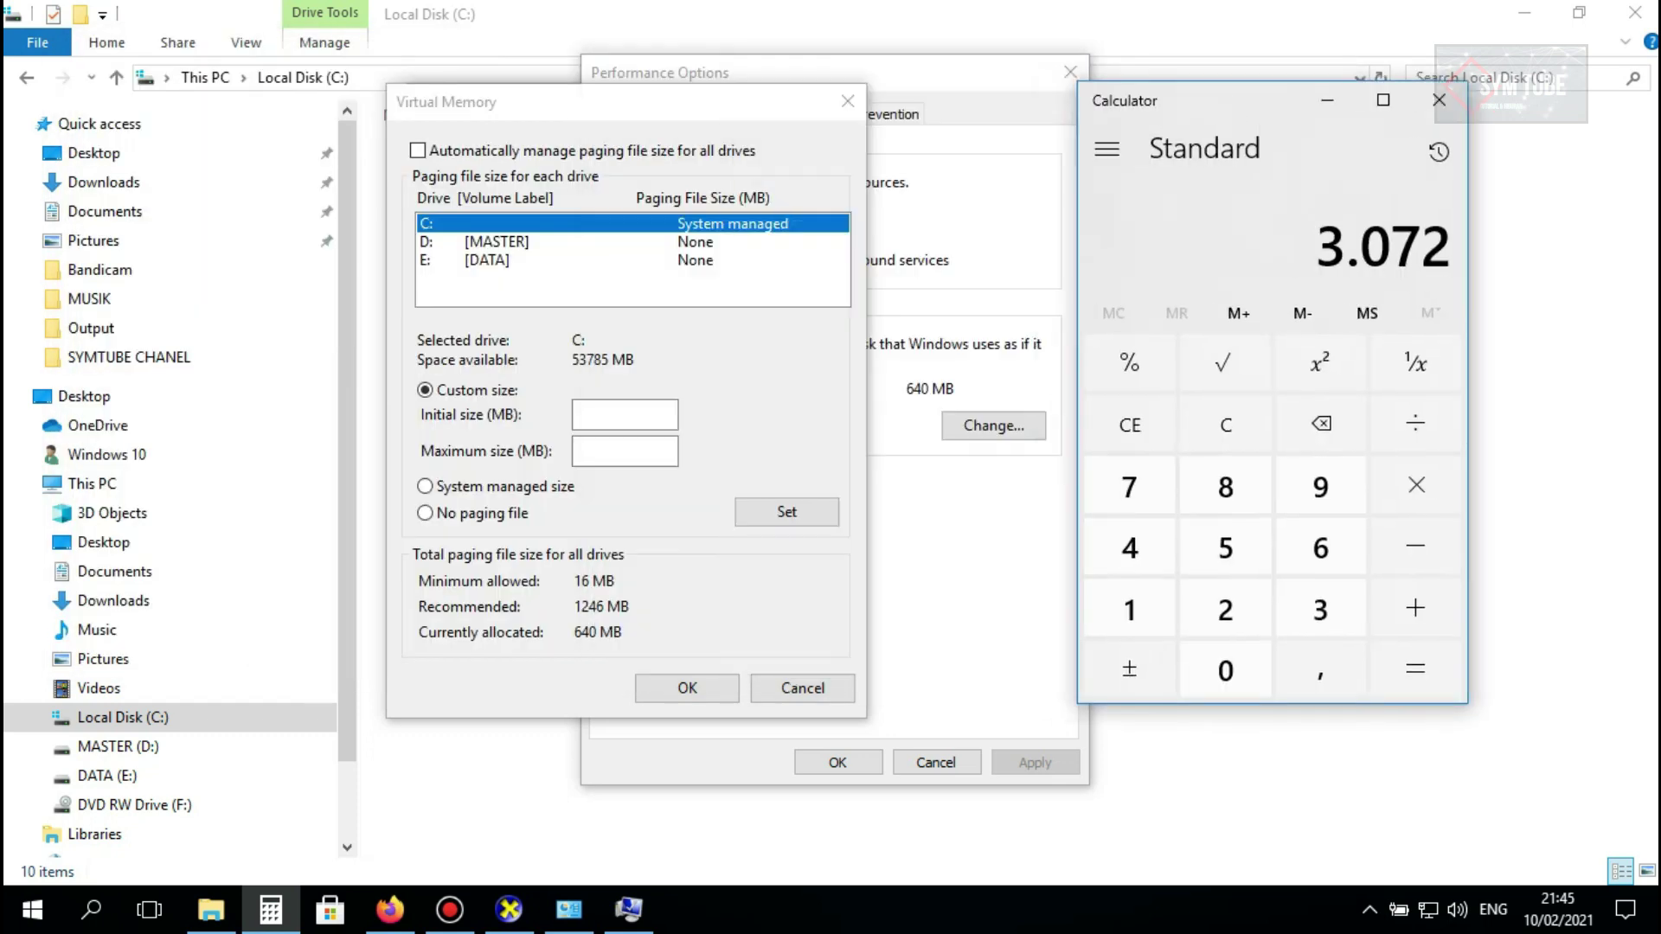
Set drive C's custom paging file to an initial and maximum size of 3072 MB and apply it.
key(alt+Tab)
text(3072)
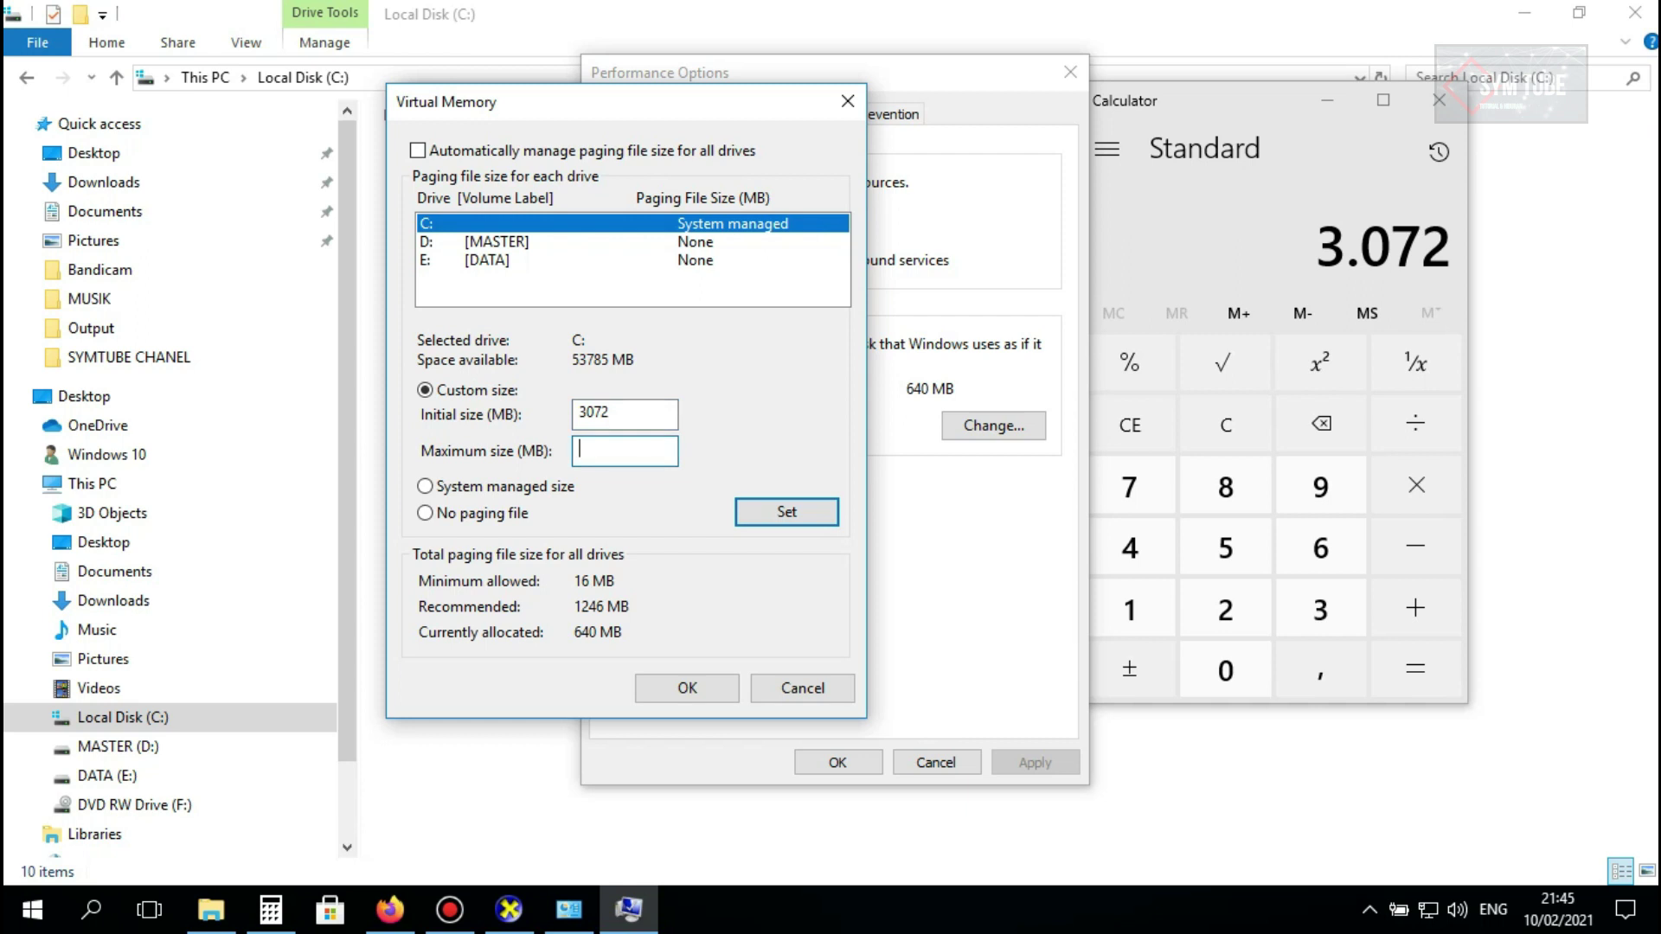
text(3072)
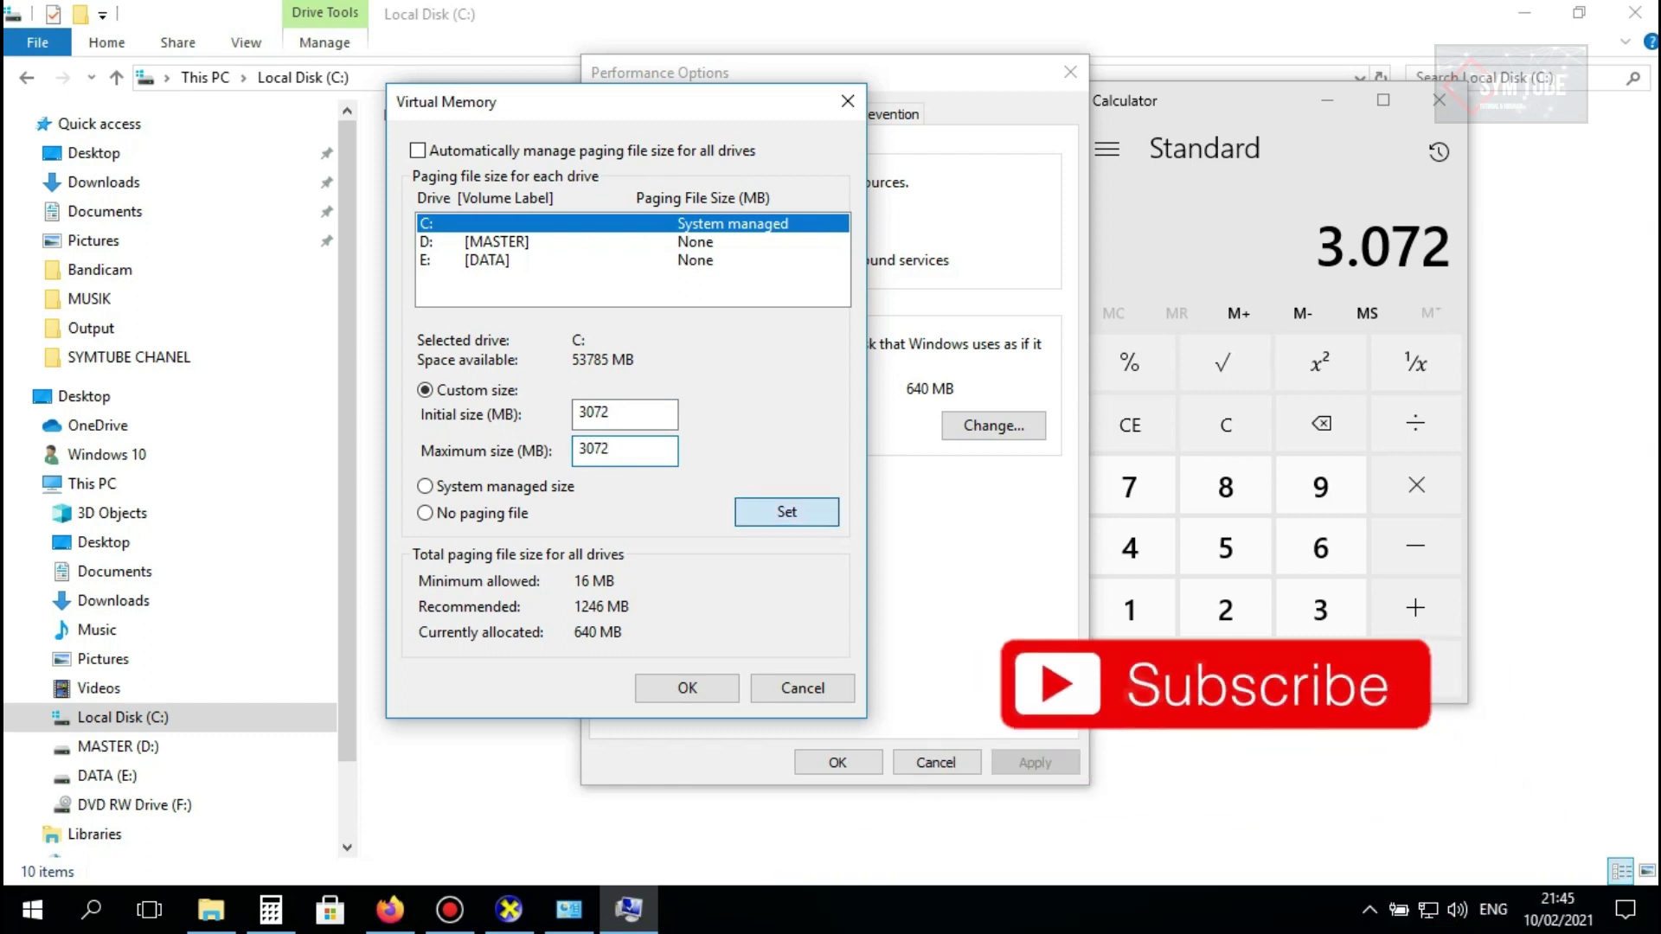
click(786, 511)
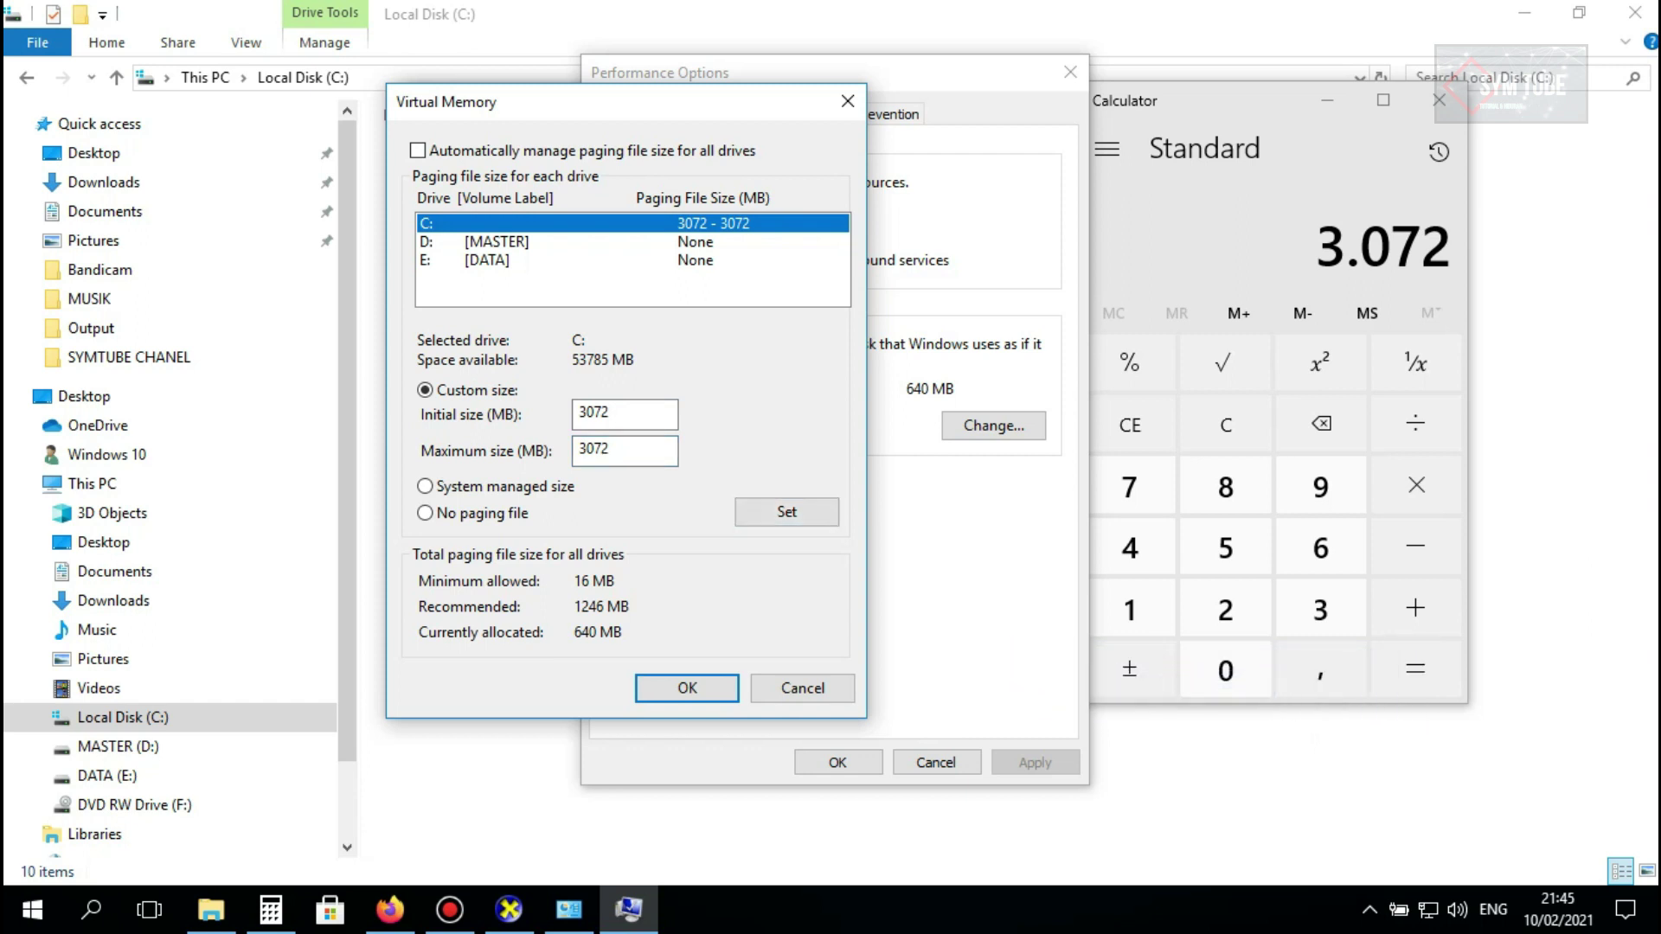
Give drive D (MASTER) a custom paging file with an initial and maximum size of 3072 MB and apply it.
click(485, 241)
click(424, 512)
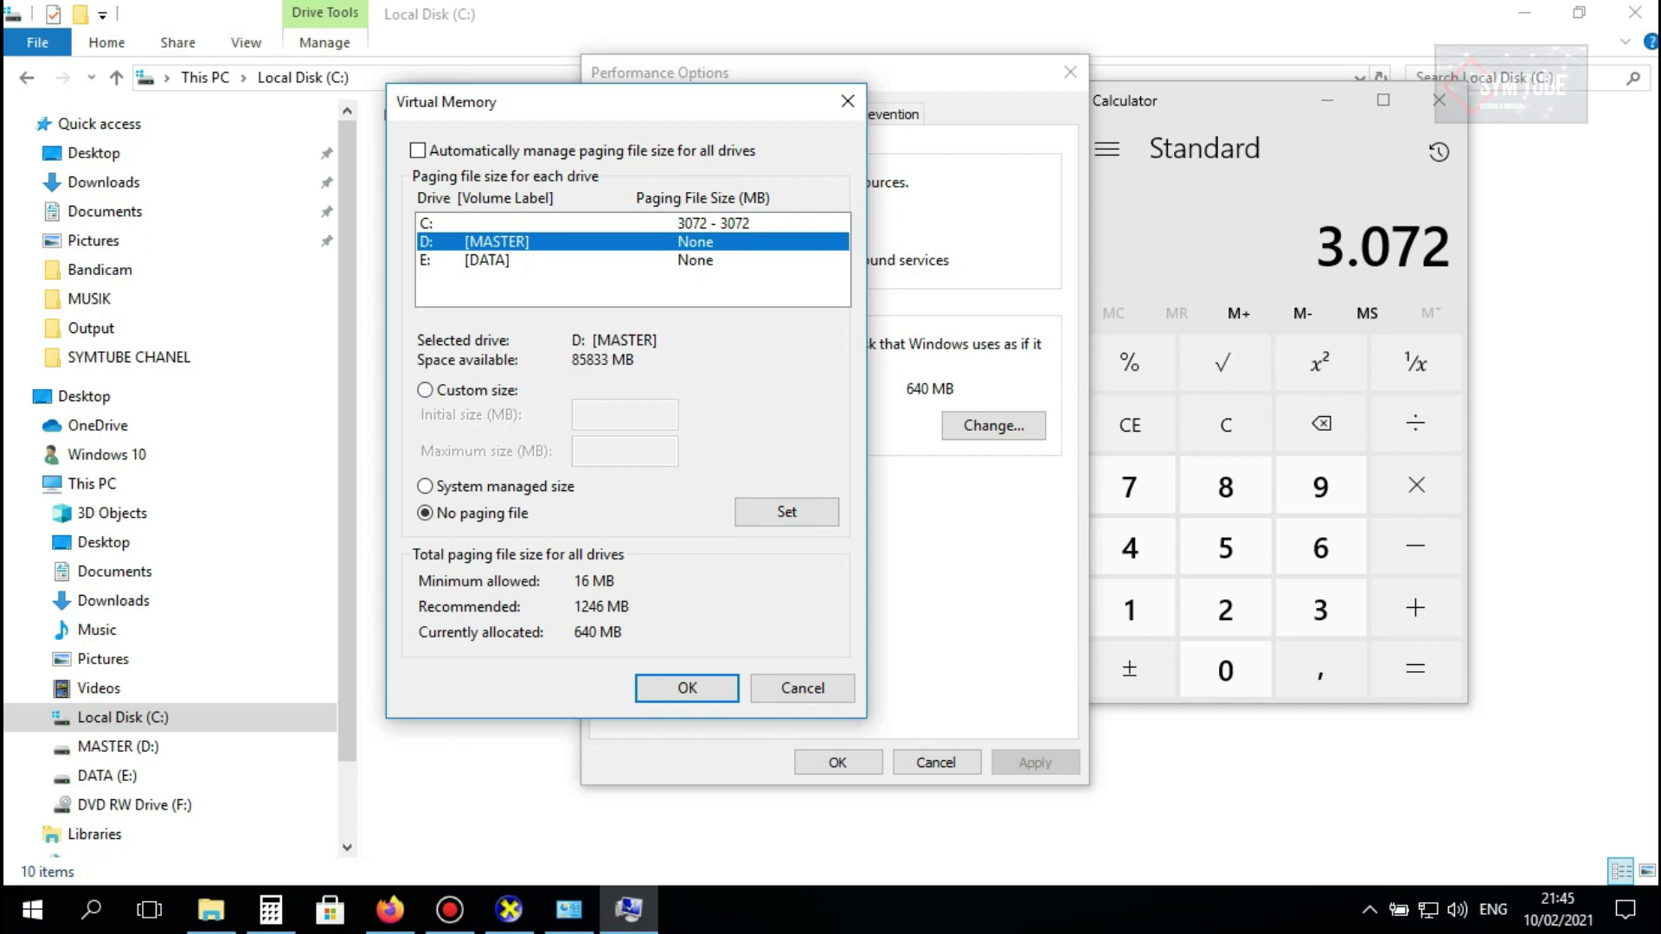
click(424, 390)
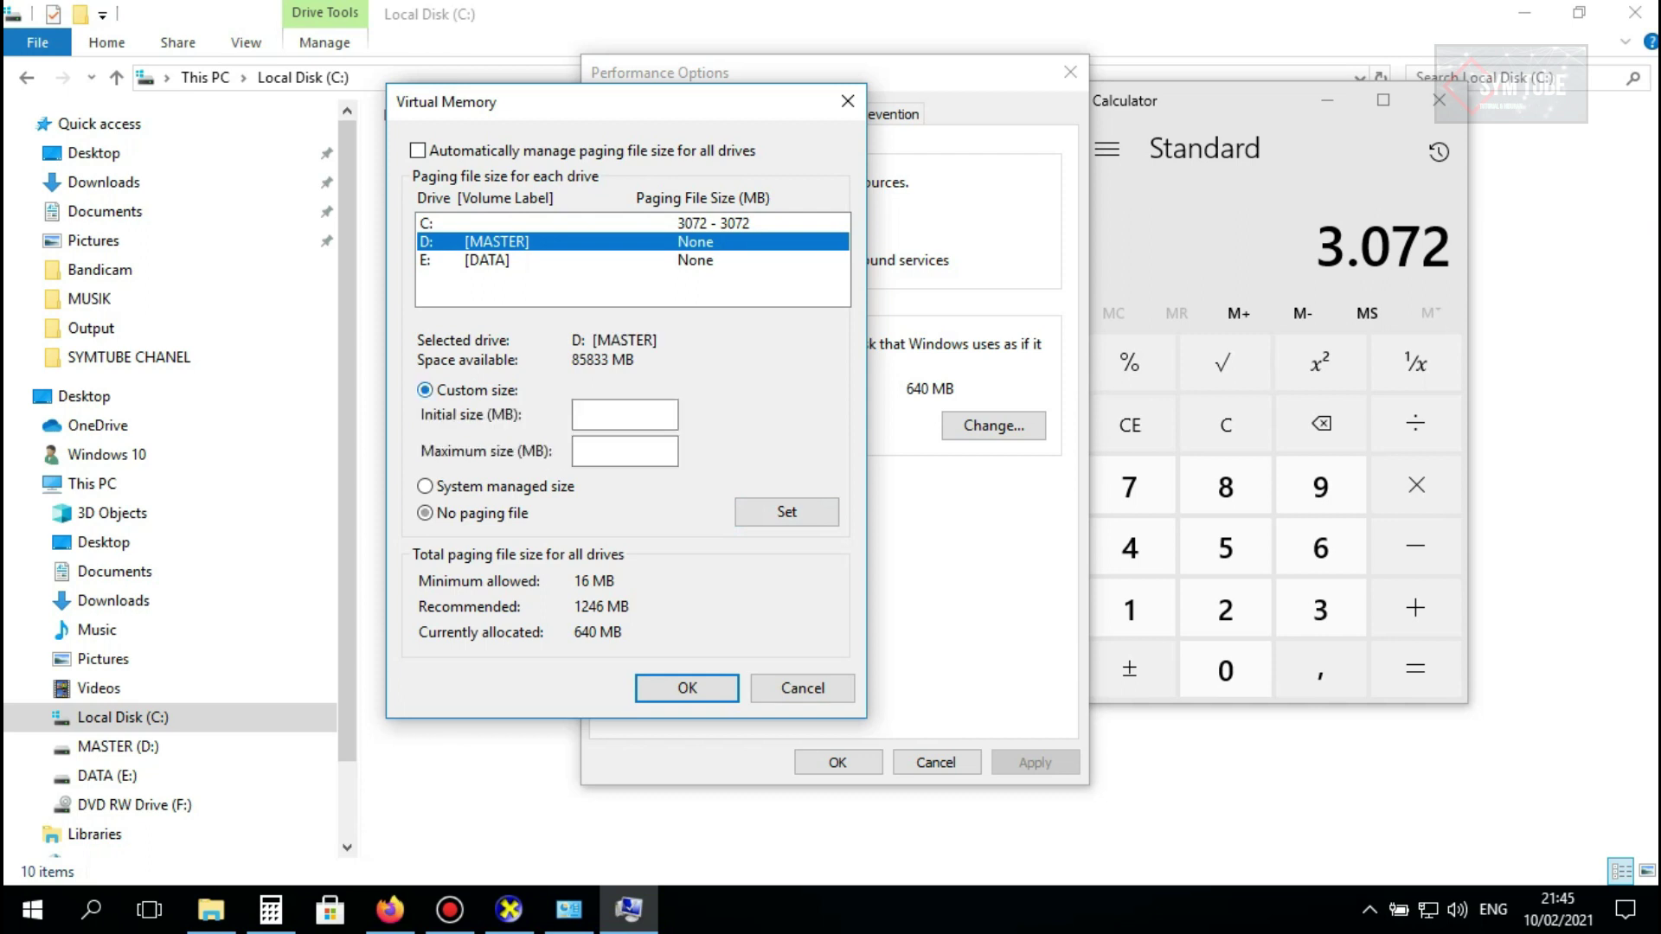
click(624, 415)
text(3072)
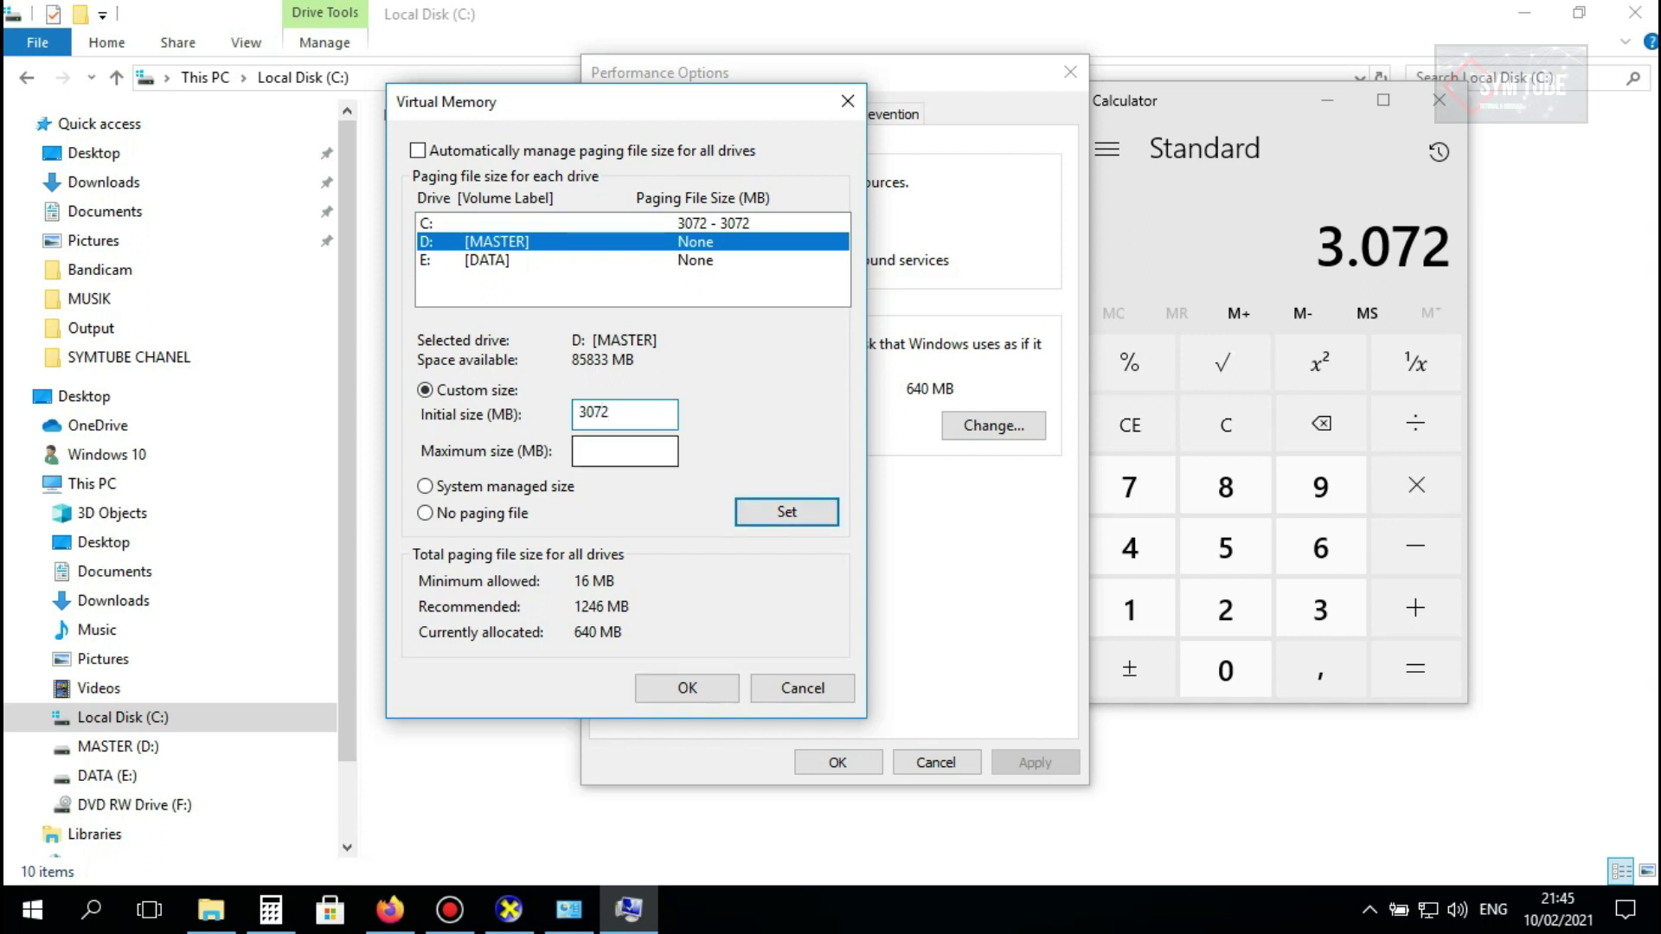
click(624, 451)
text(3072)
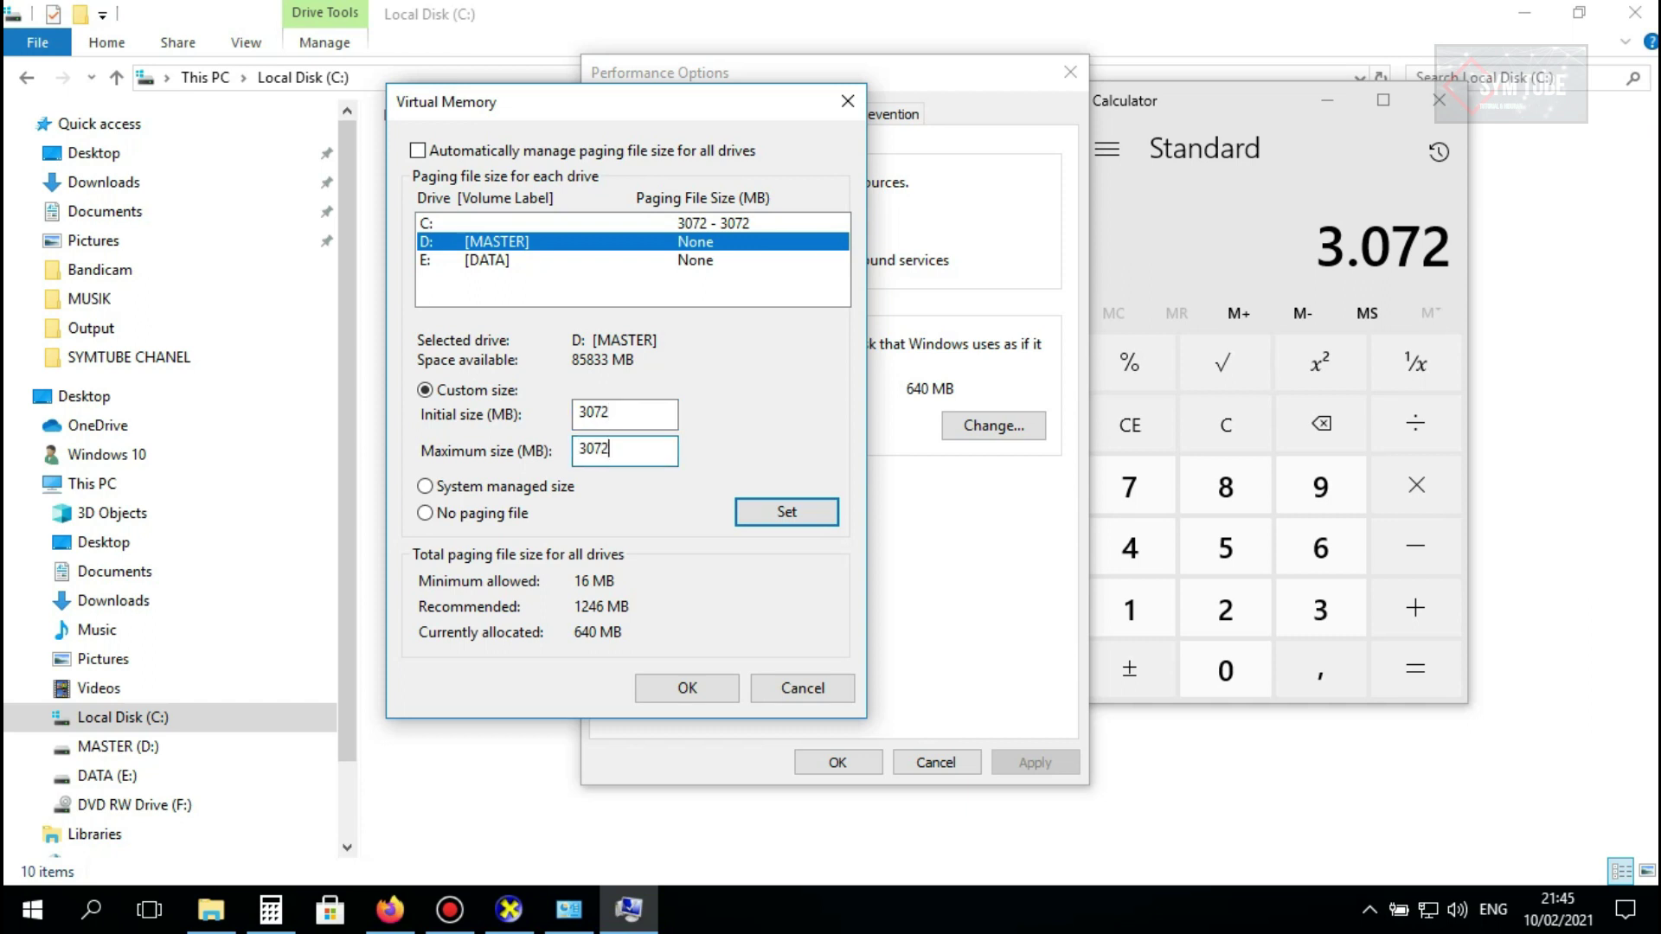
key(Return)
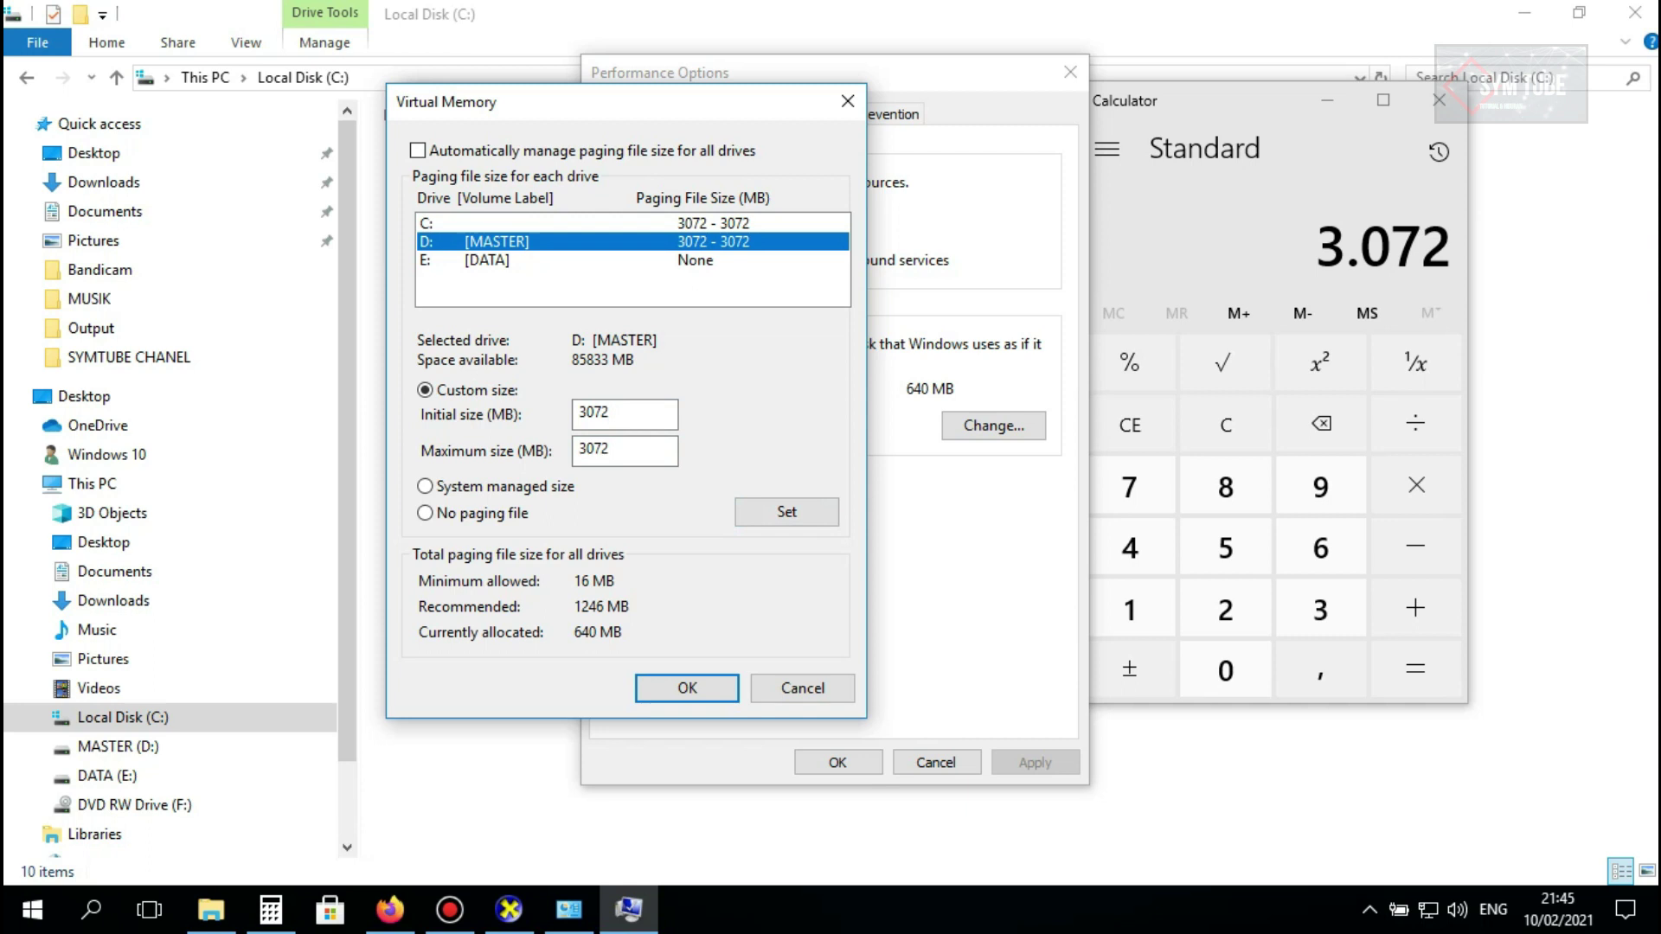
Give drive E (DATA) a custom paging file with an initial and maximum size of 3072 MB and apply it.
click(487, 260)
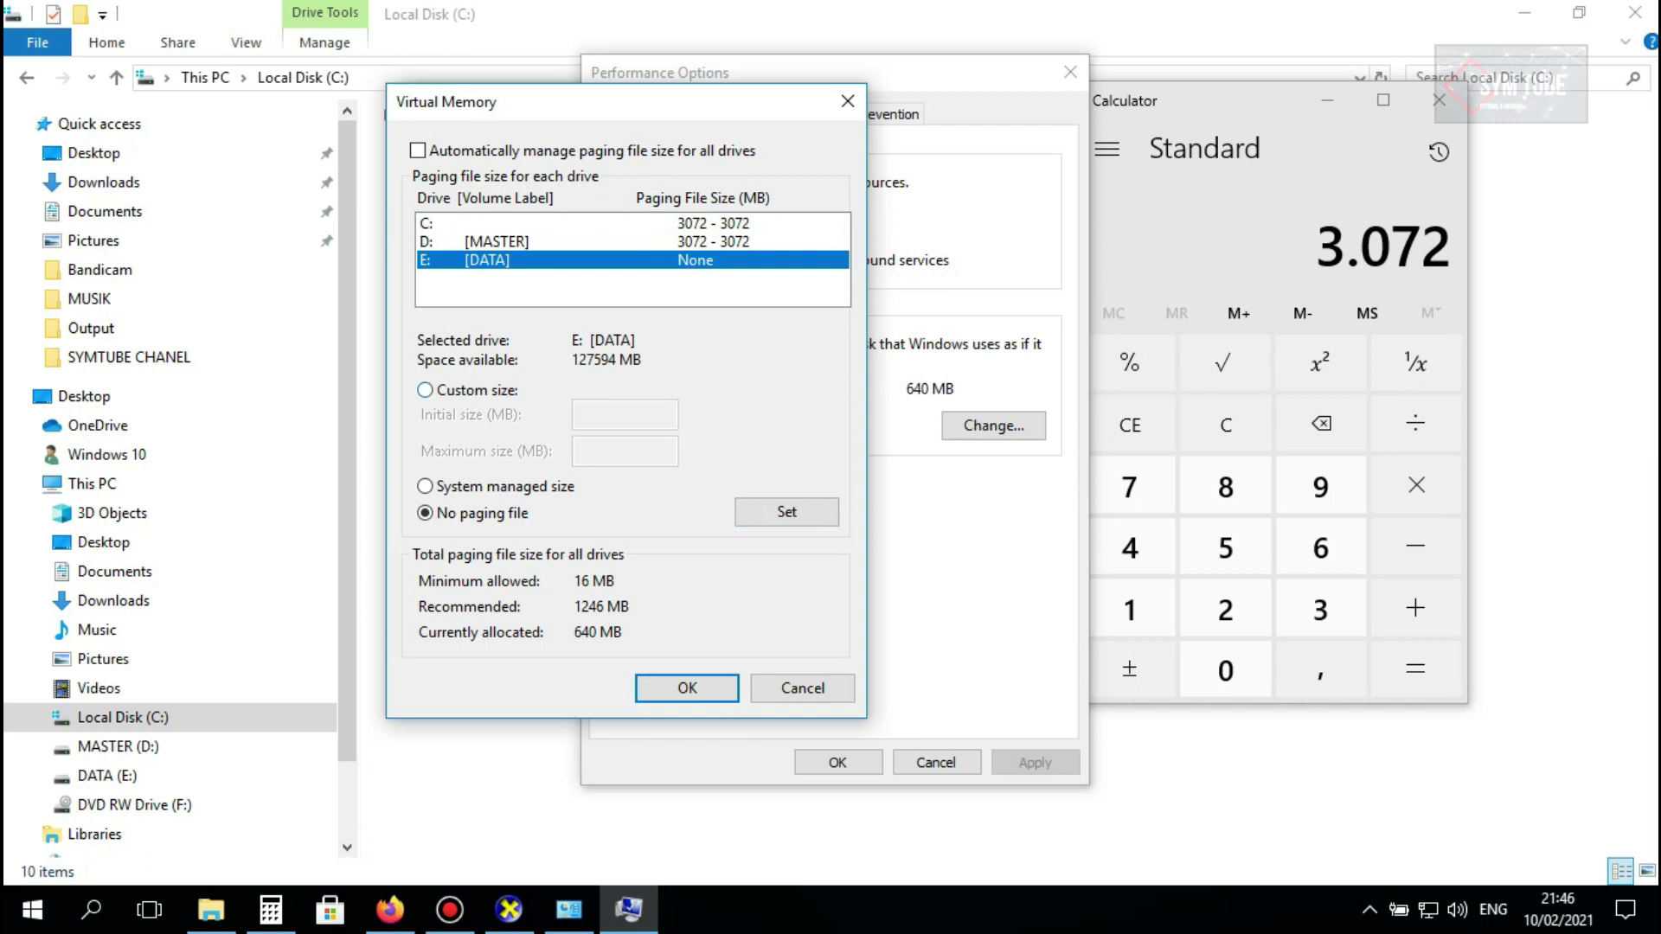
click(424, 390)
click(624, 415)
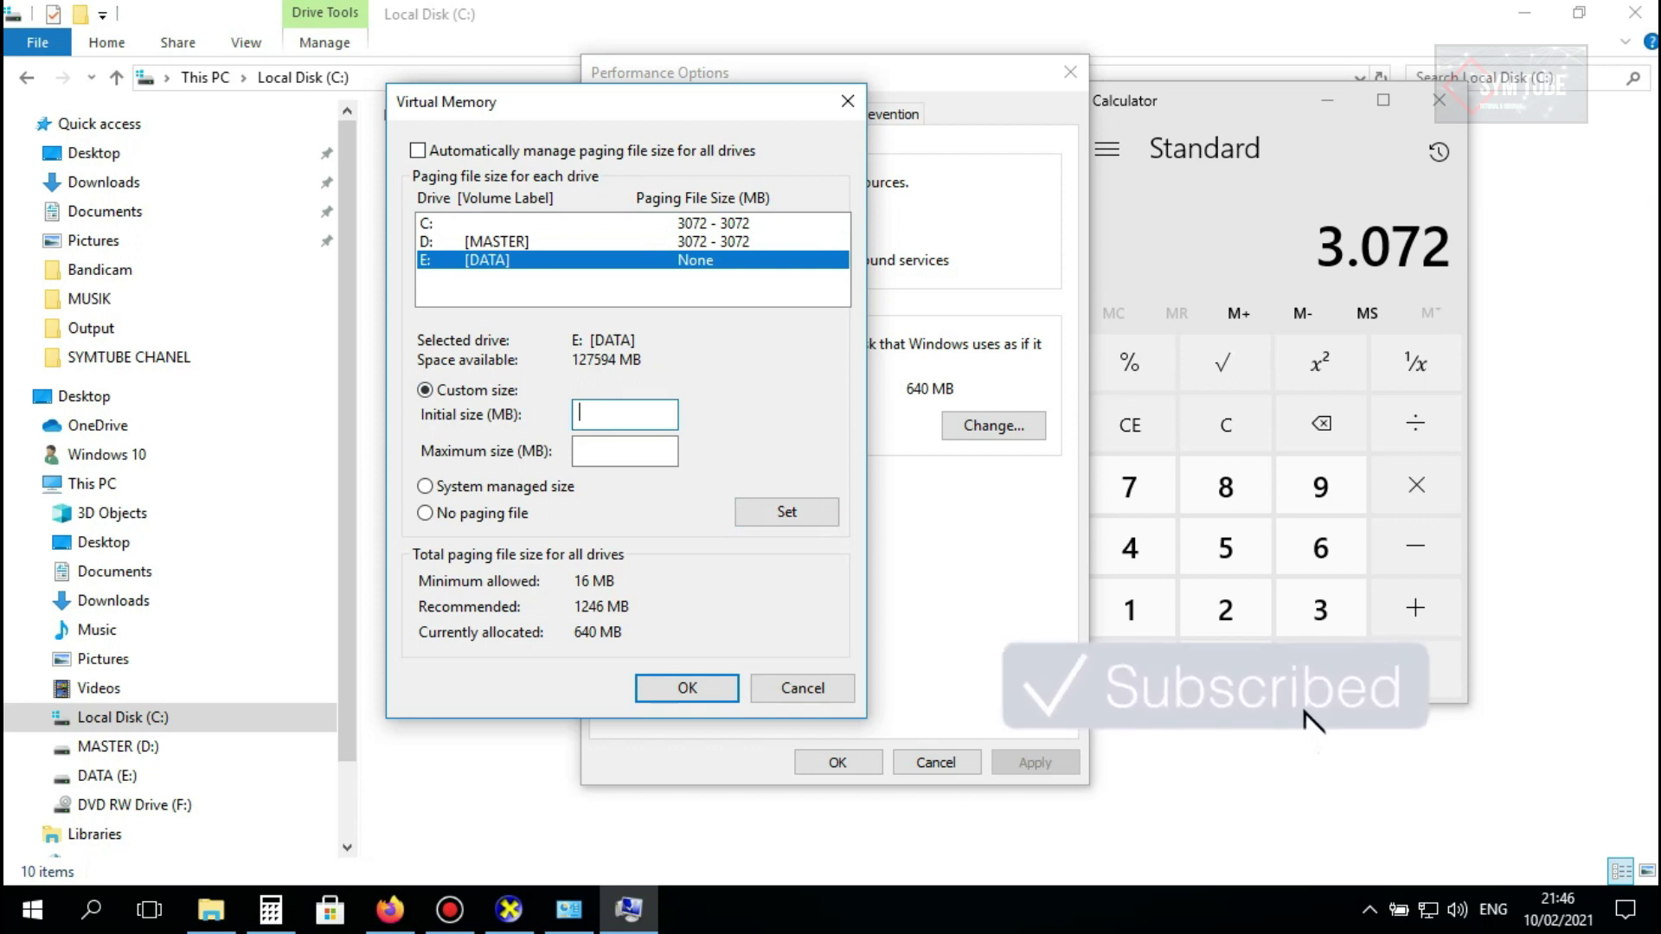
text(3072)
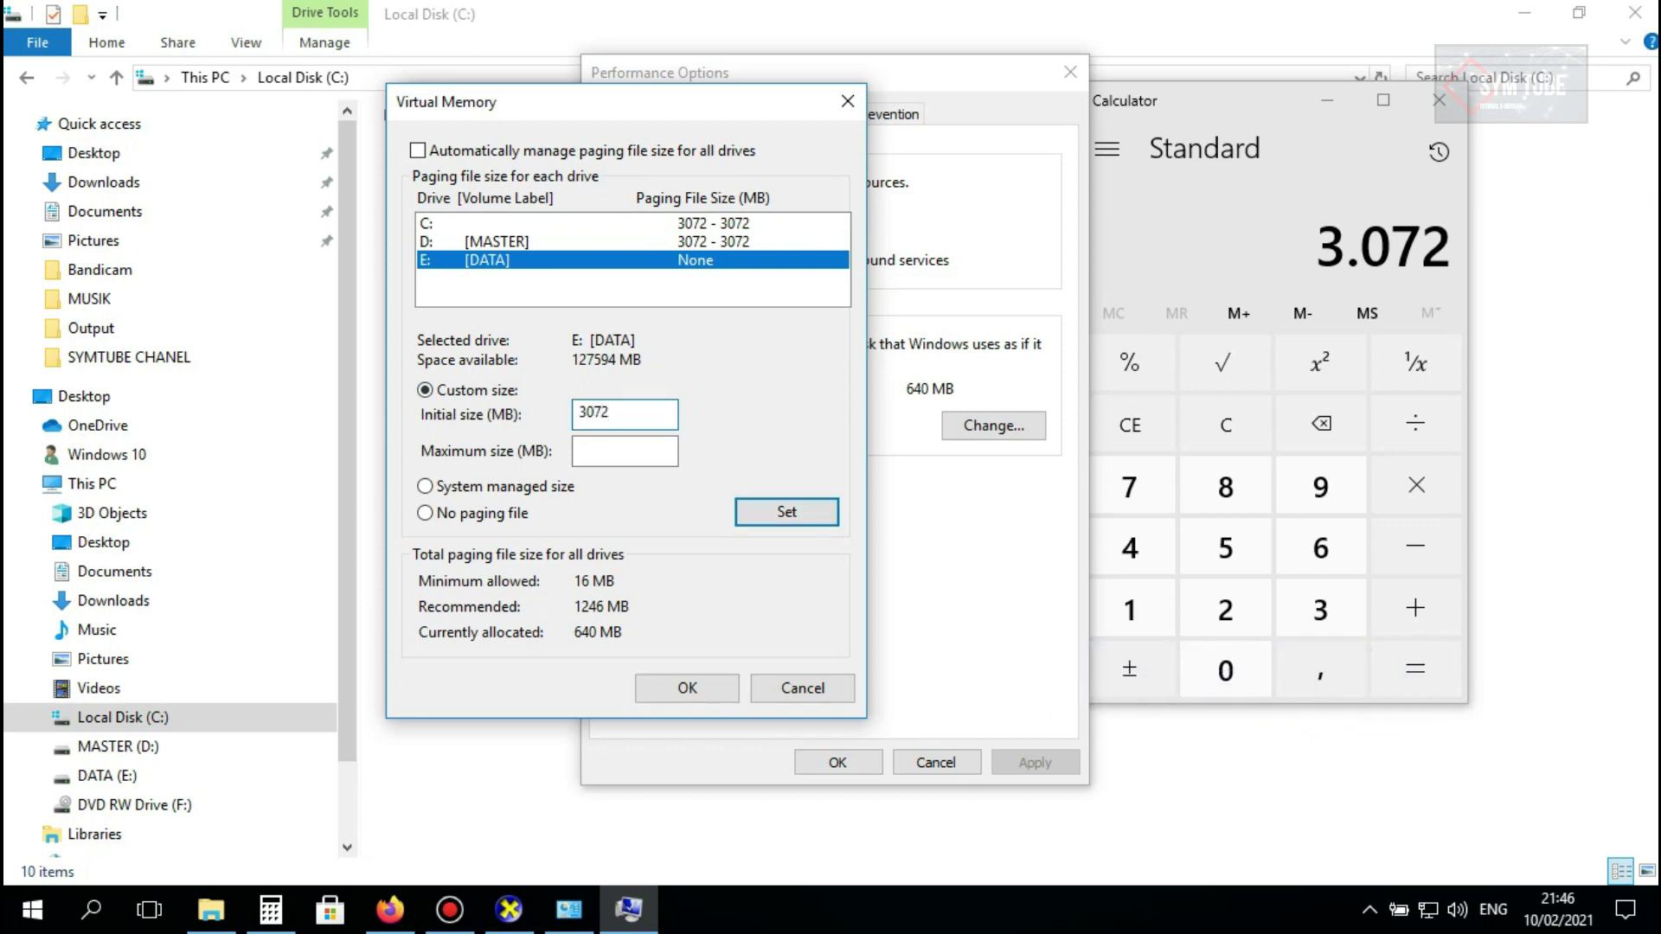
click(624, 450)
text(3072)
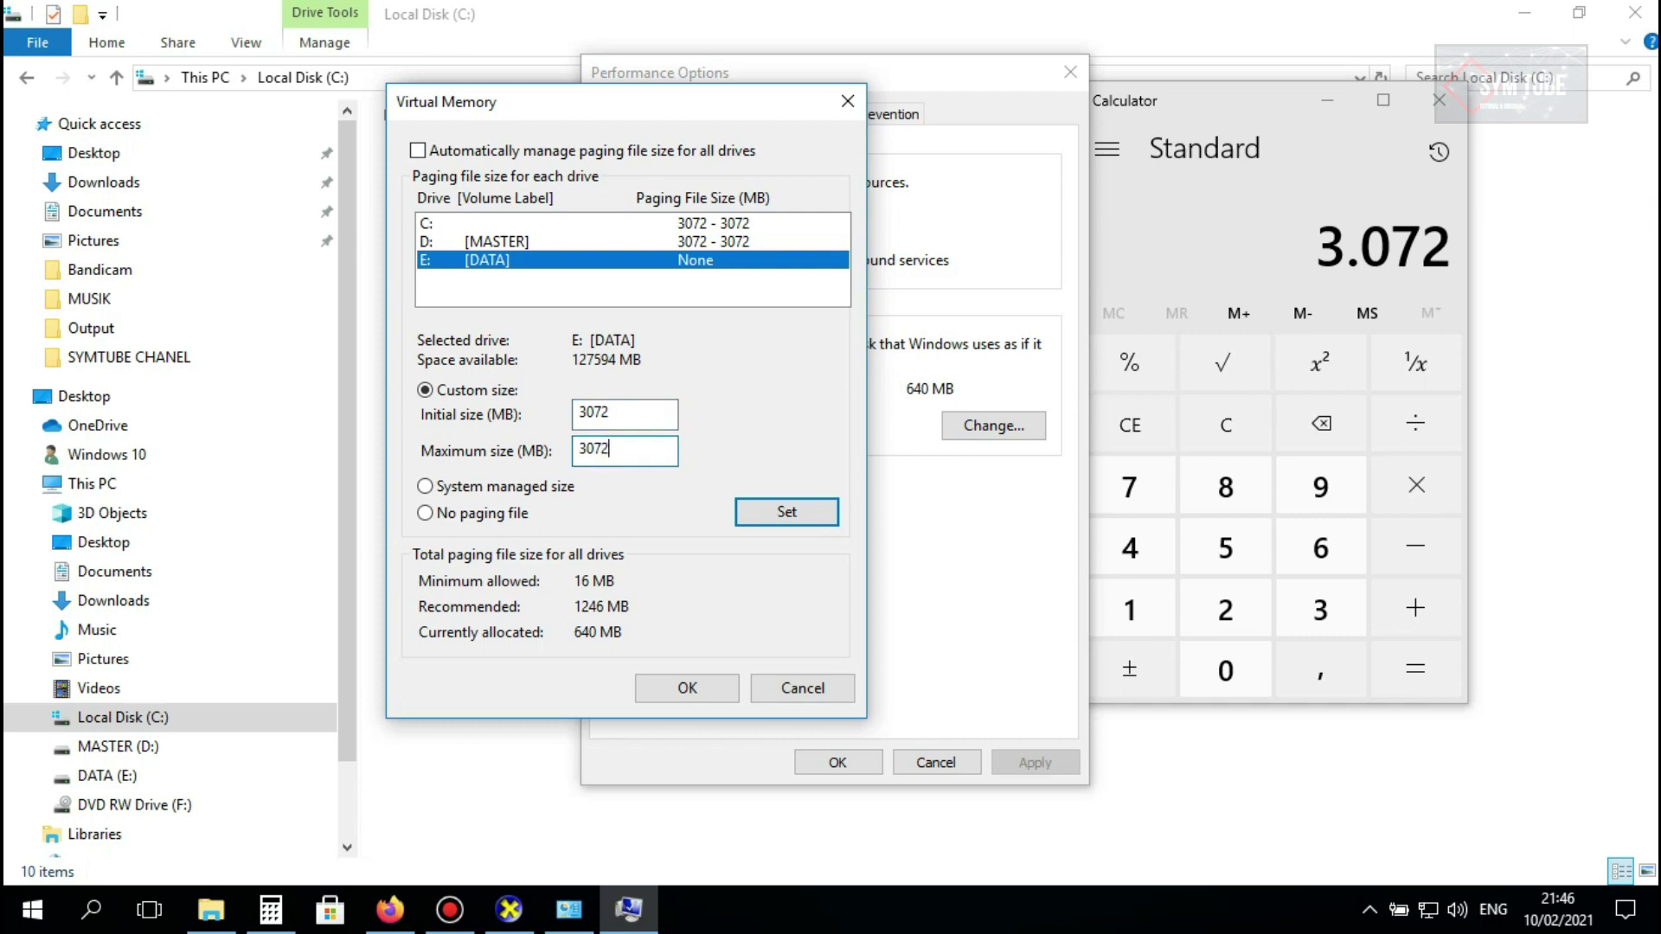
click(787, 511)
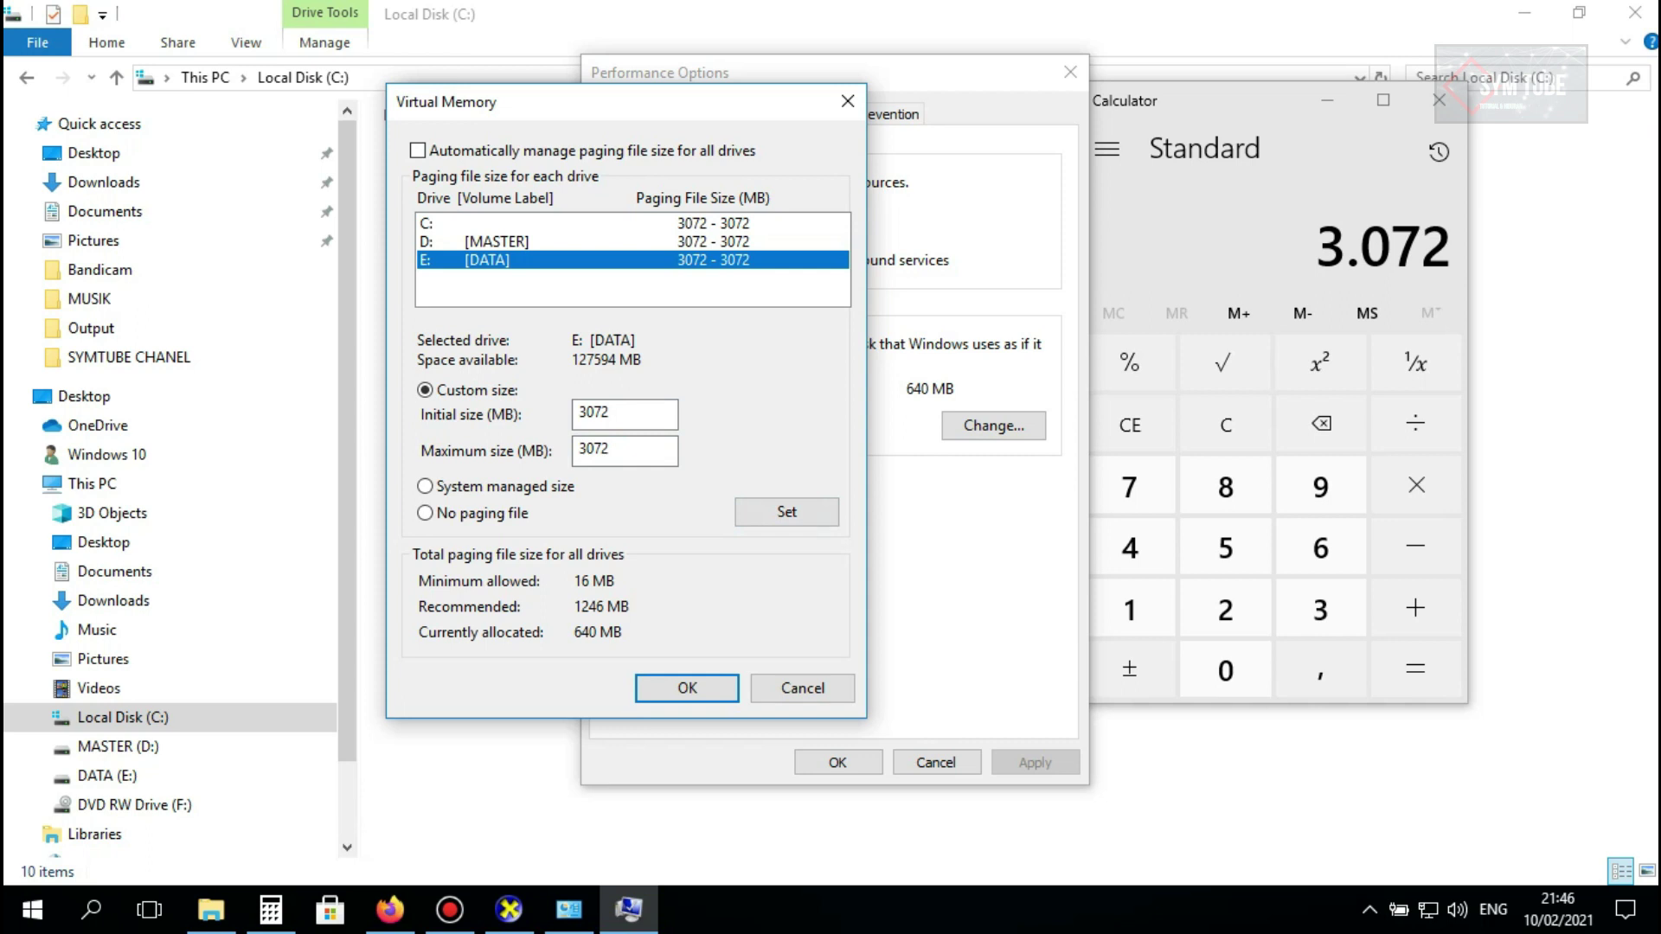
Confirm the Virtual Memory settings, acknowledge the restart notice, and close Performance Options and System Properties with OK.
key(Return)
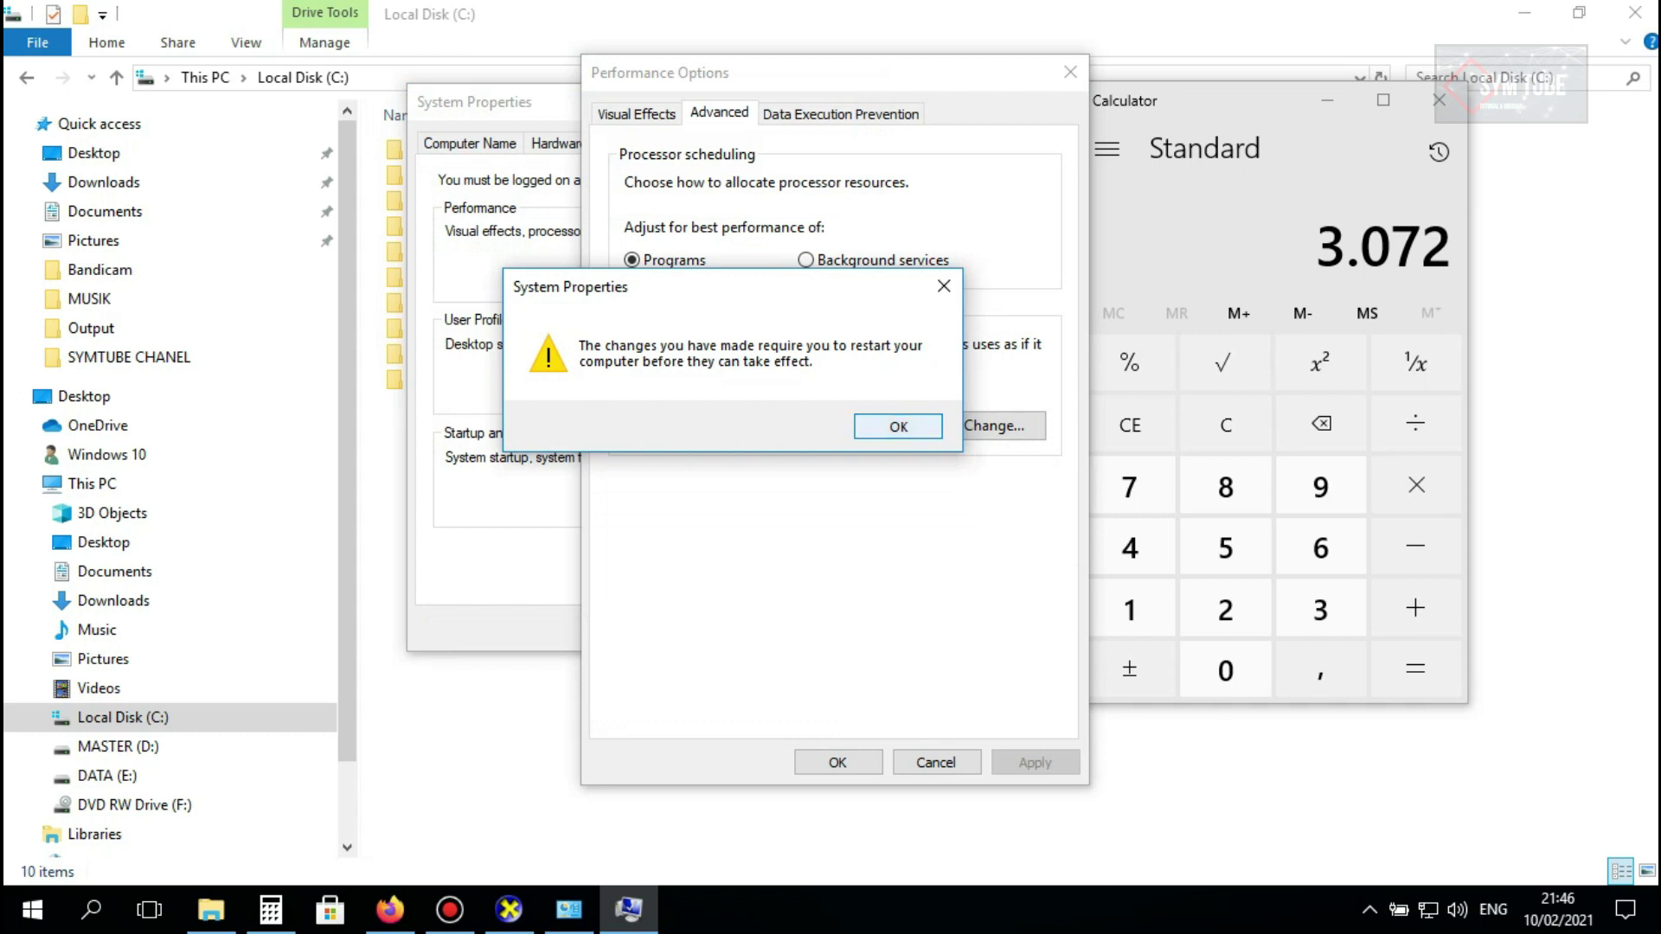
key(Return)
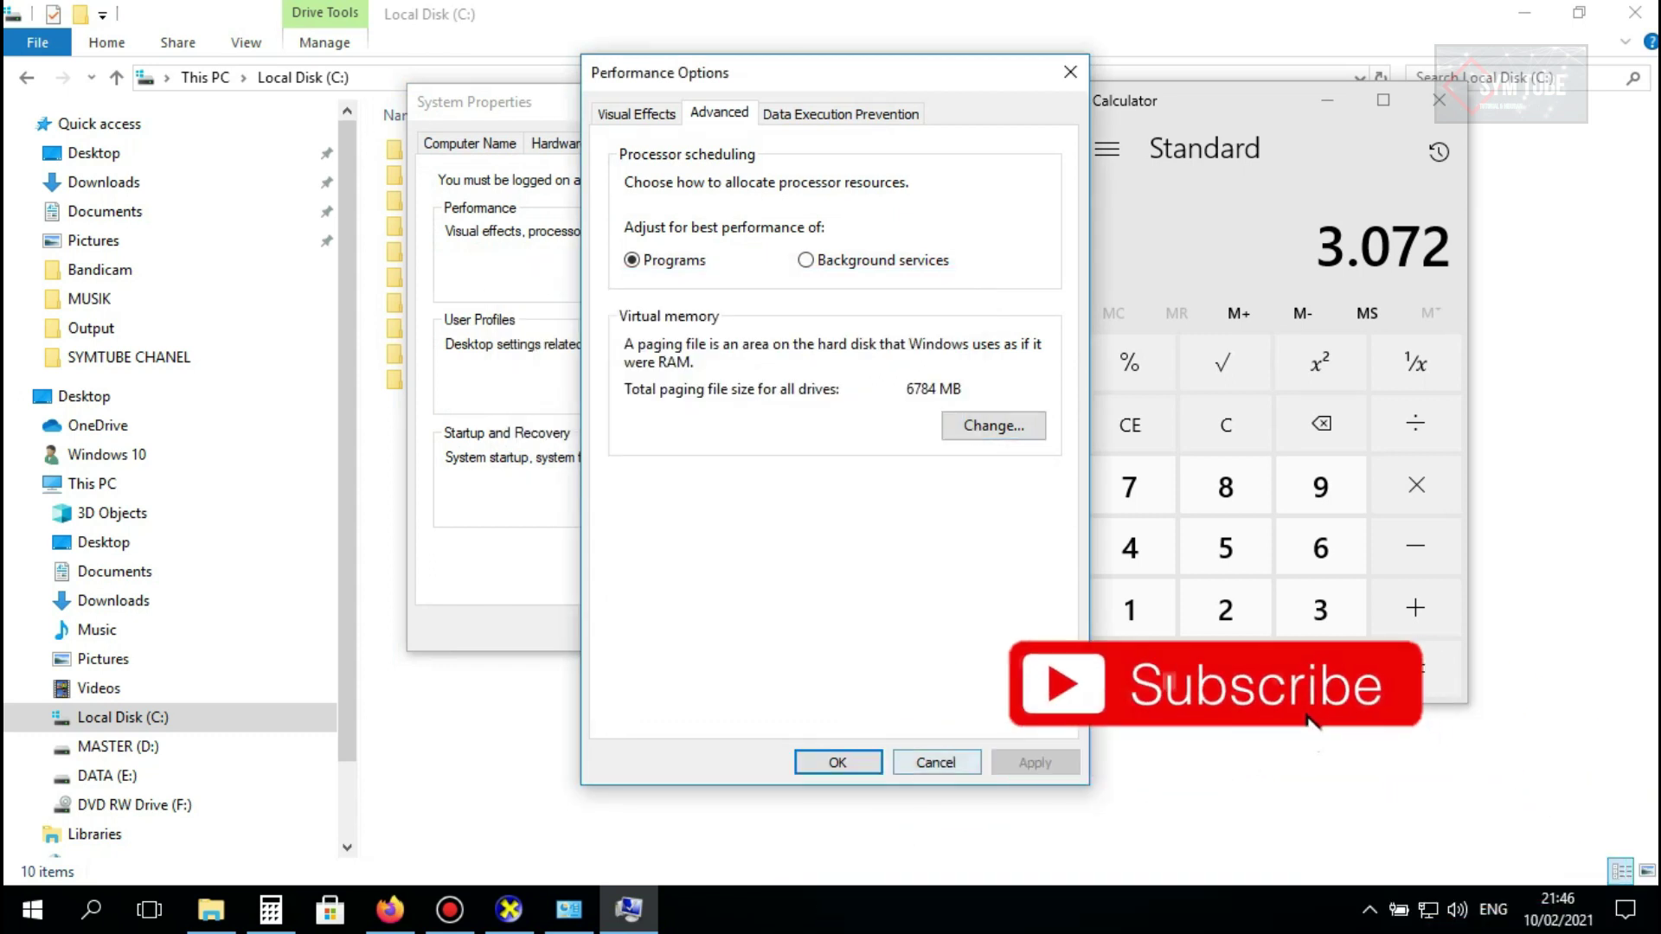
key(Return)
key(Return)
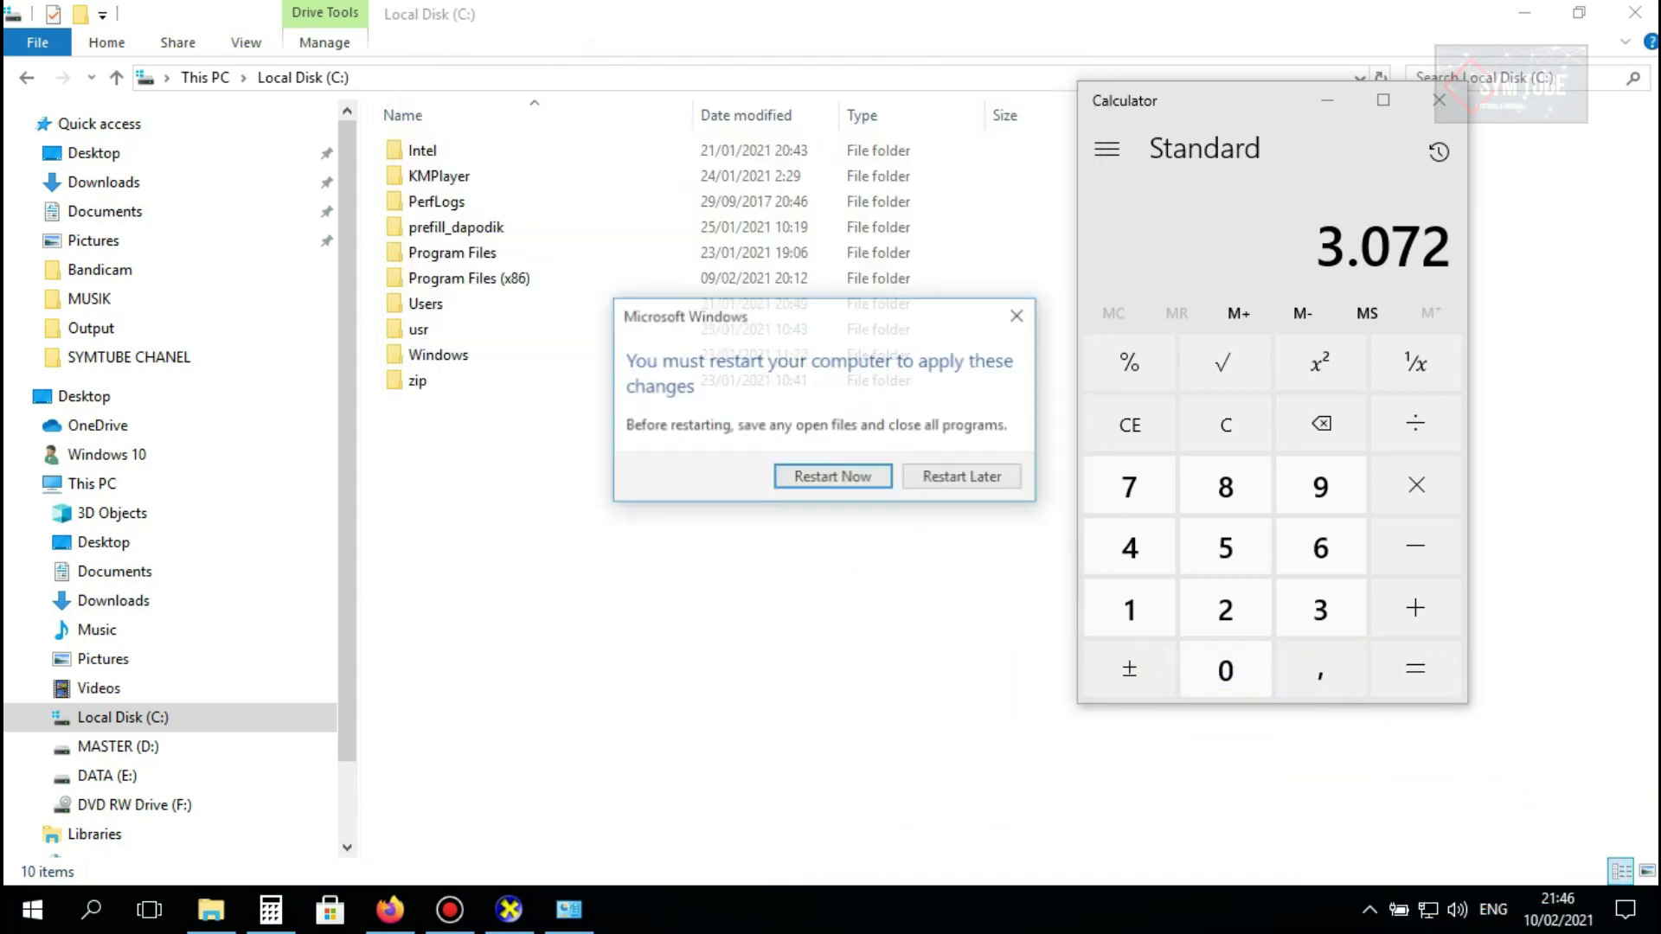
Close Calculator and minimize the File Explorer and System windows, leaving the restart prompt open.
click(1439, 100)
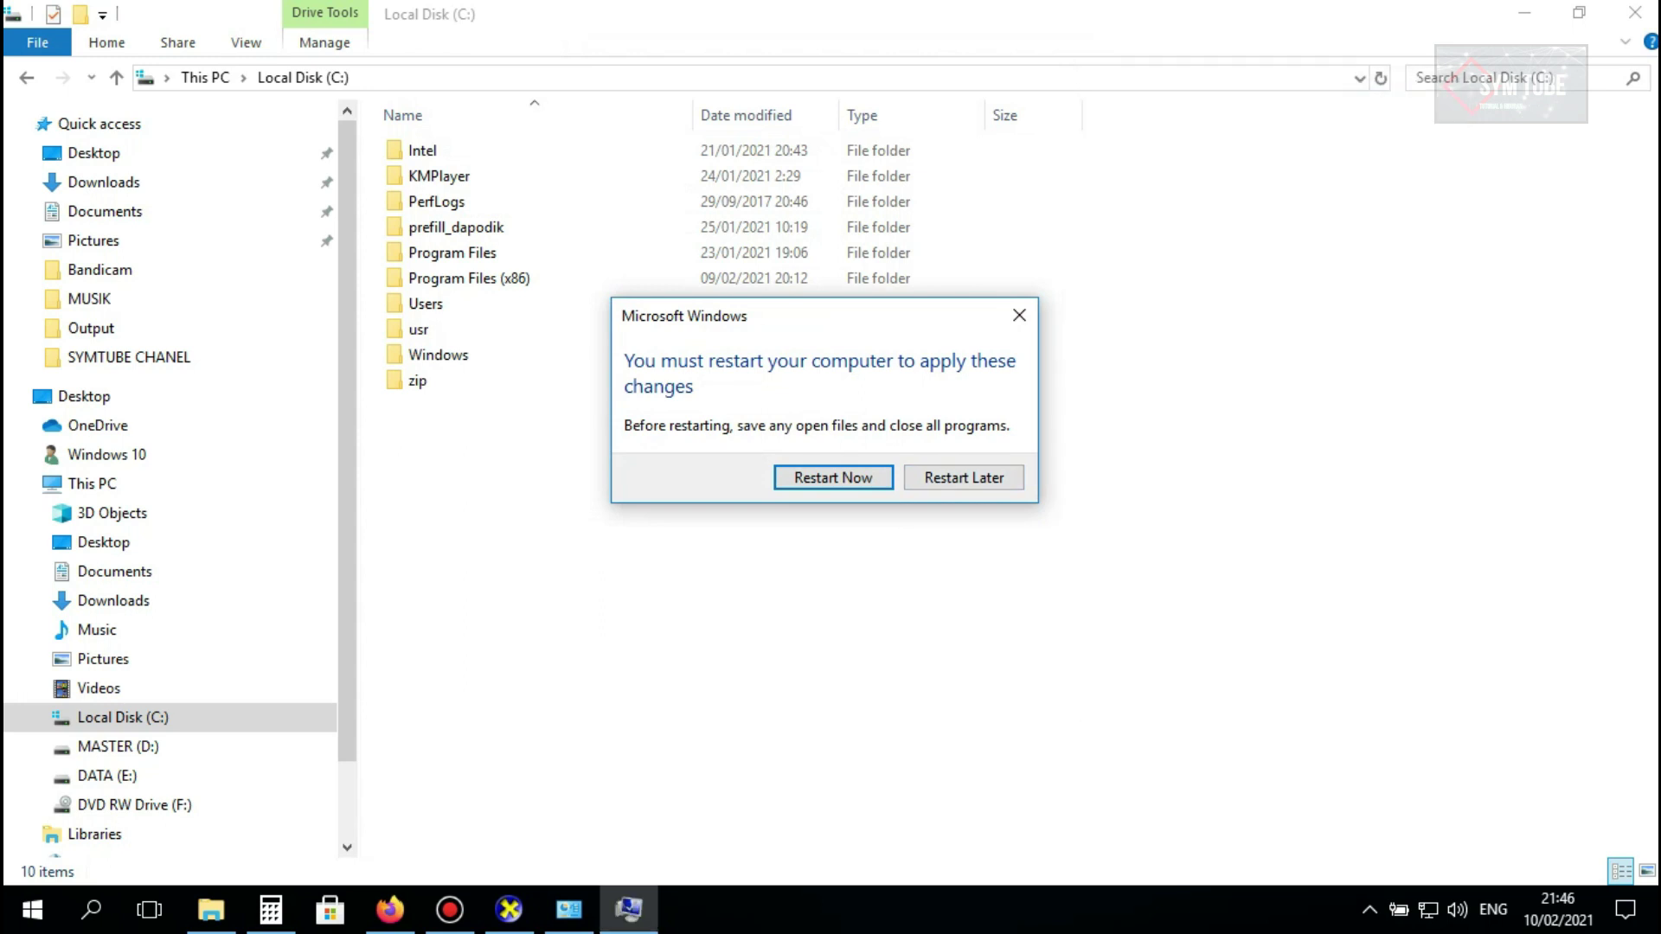
click(1524, 12)
click(1524, 12)
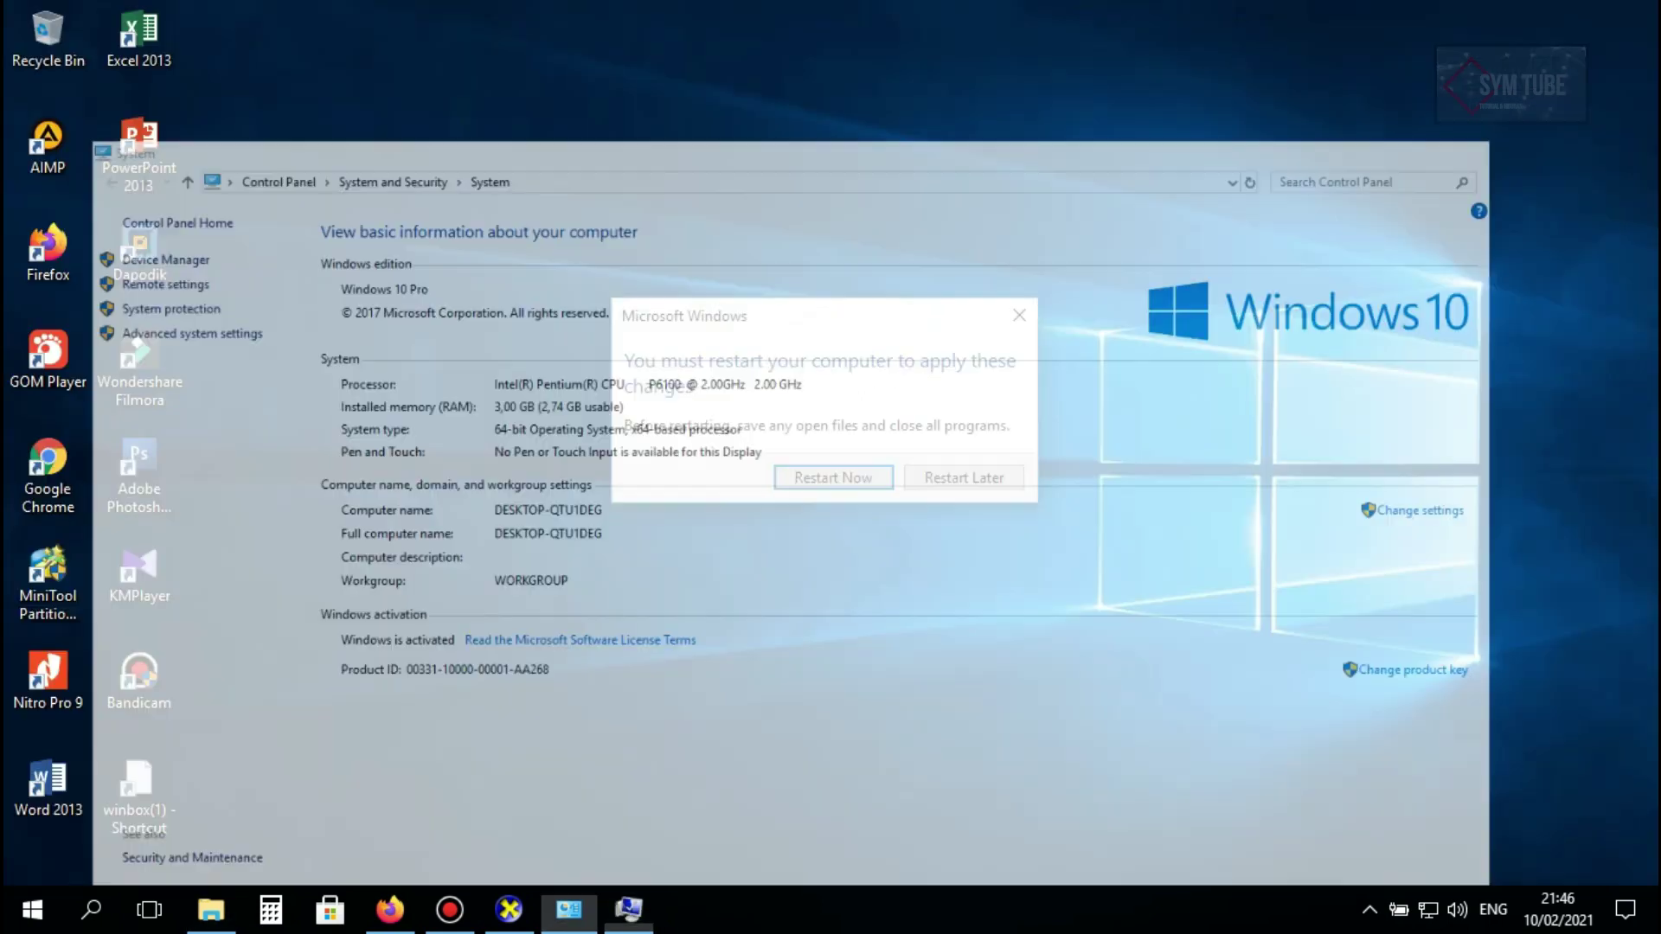
drag(873, 313, 729, 154)
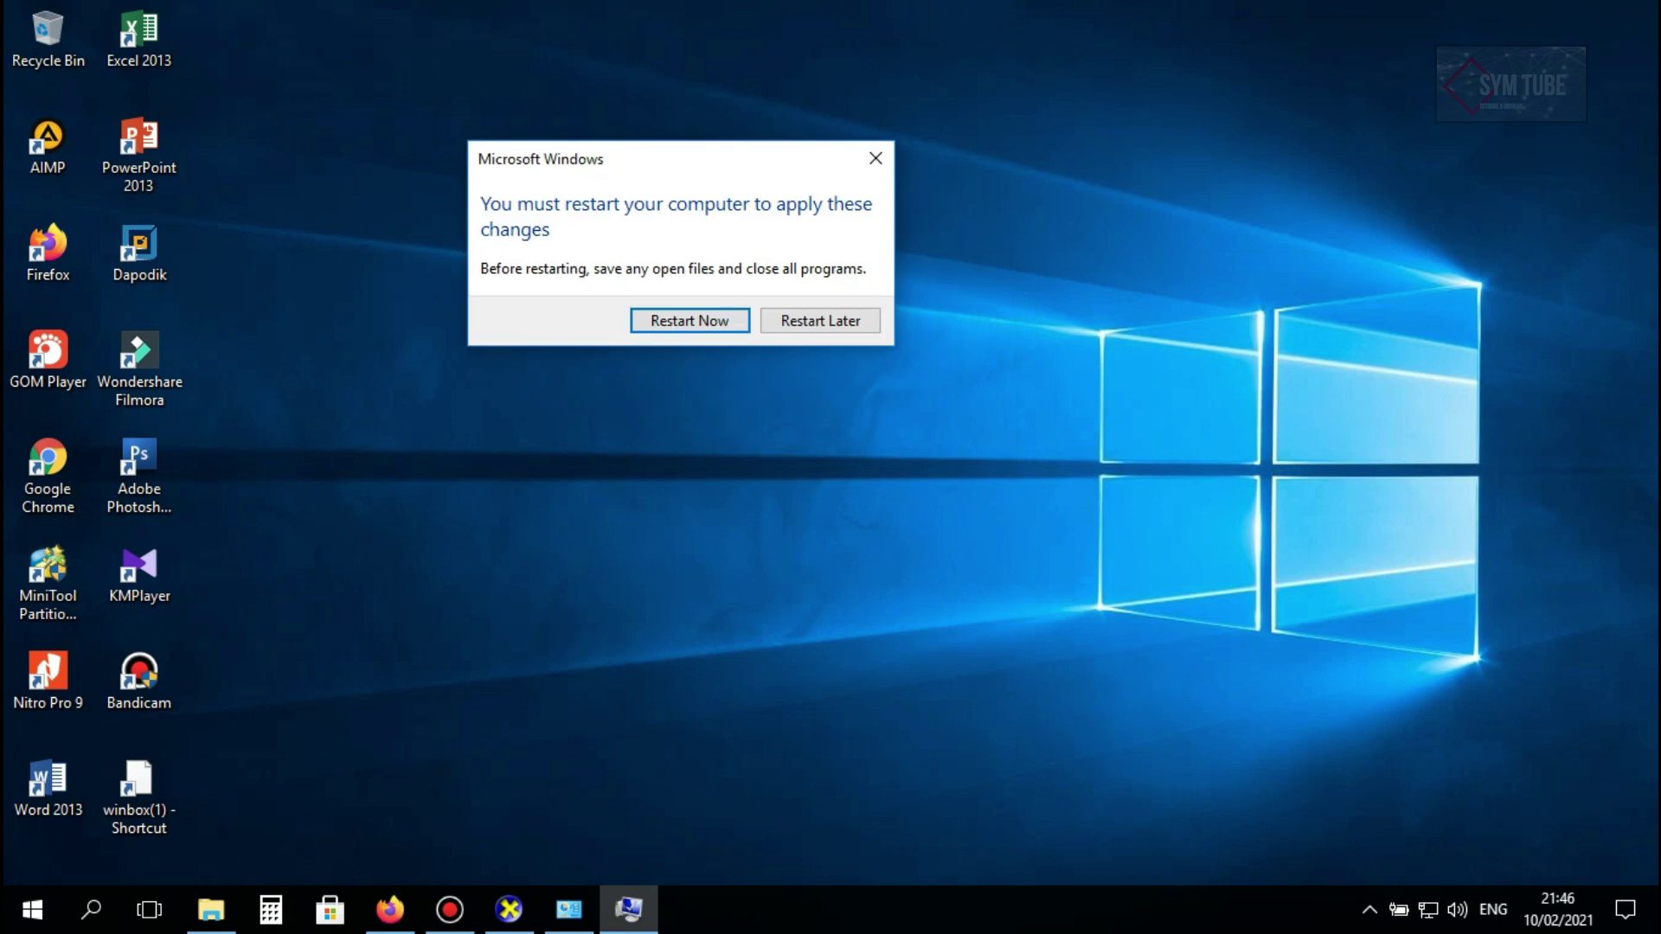
drag(657, 159, 756, 216)
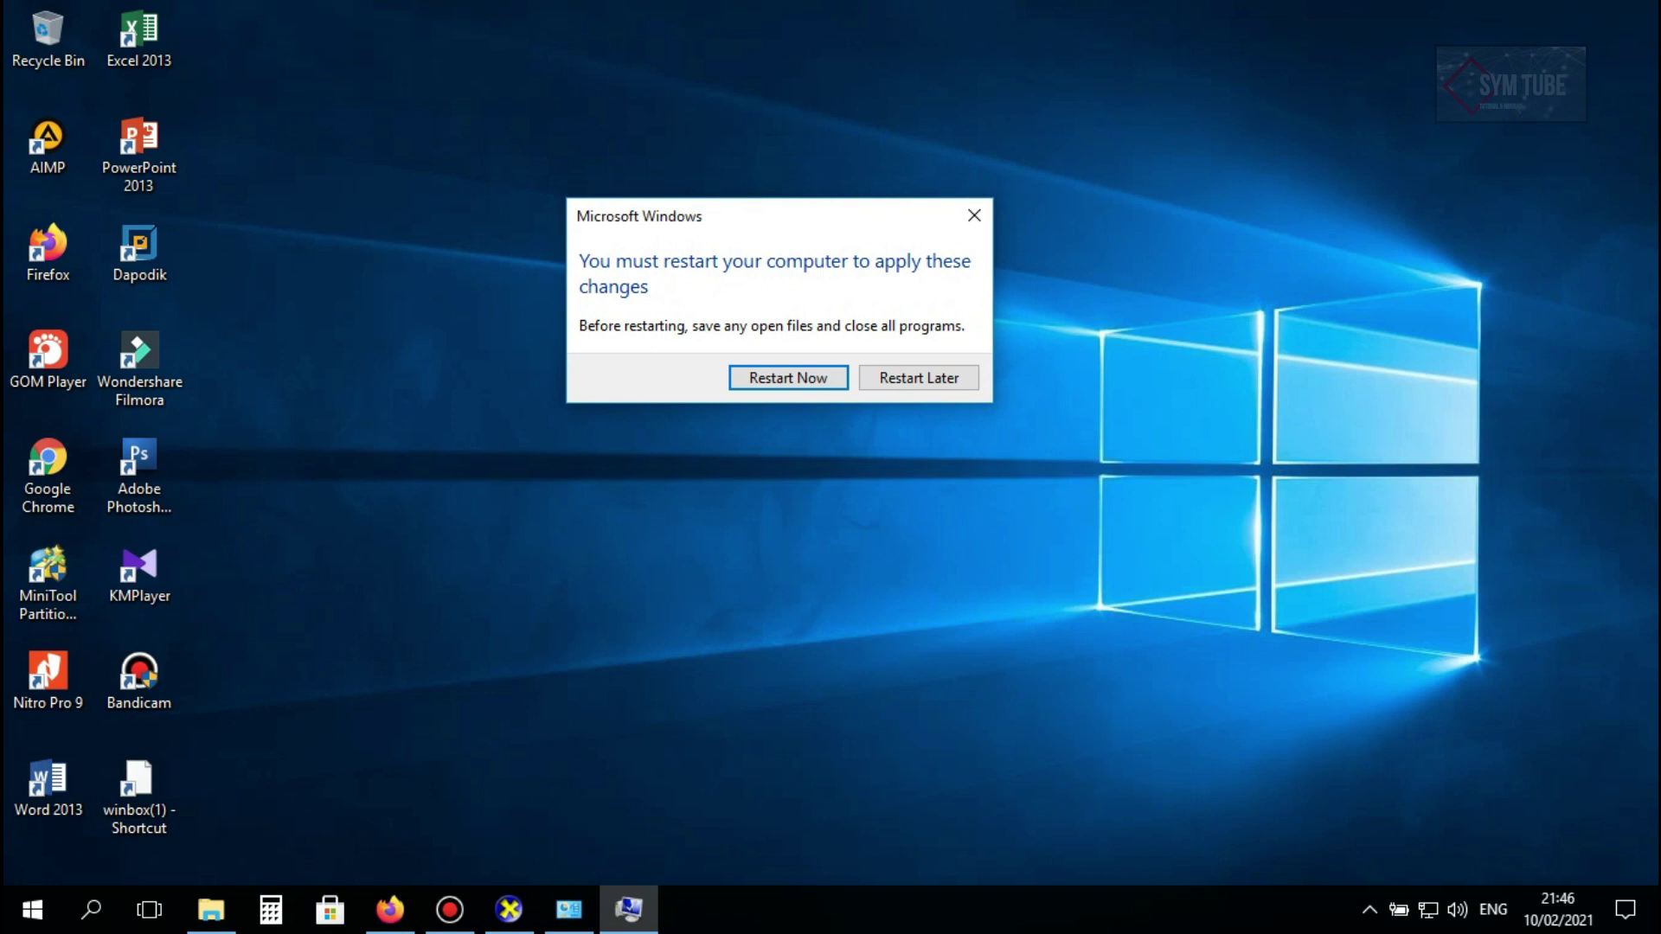
drag(736, 203, 717, 320)
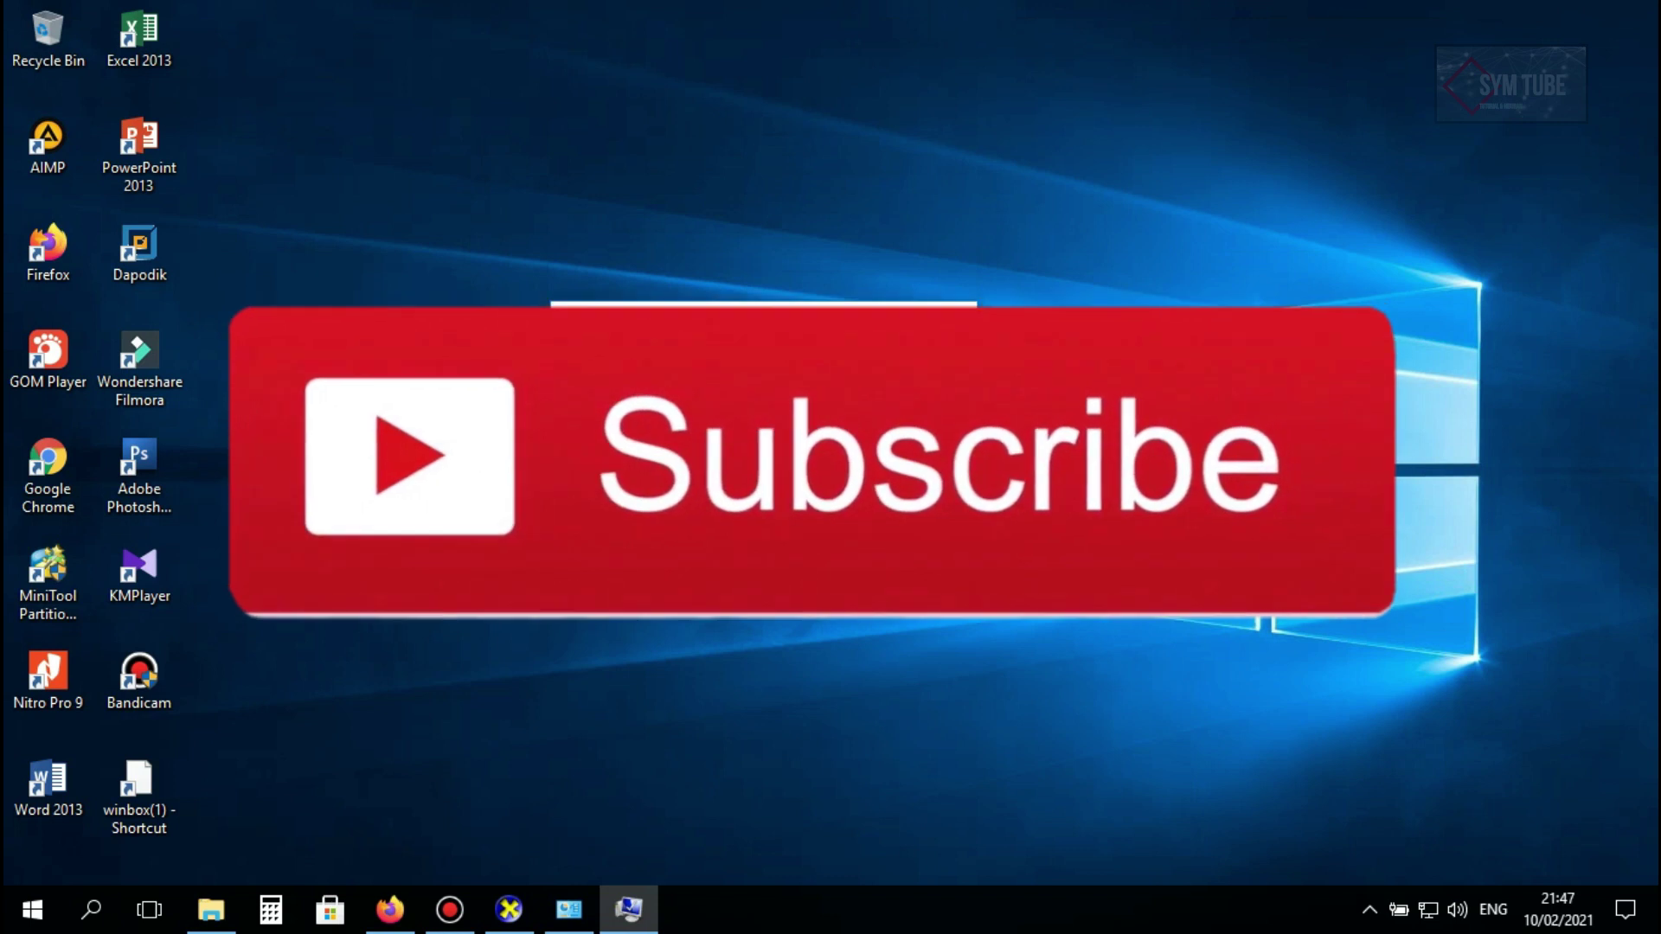
drag(720, 314, 753, 291)
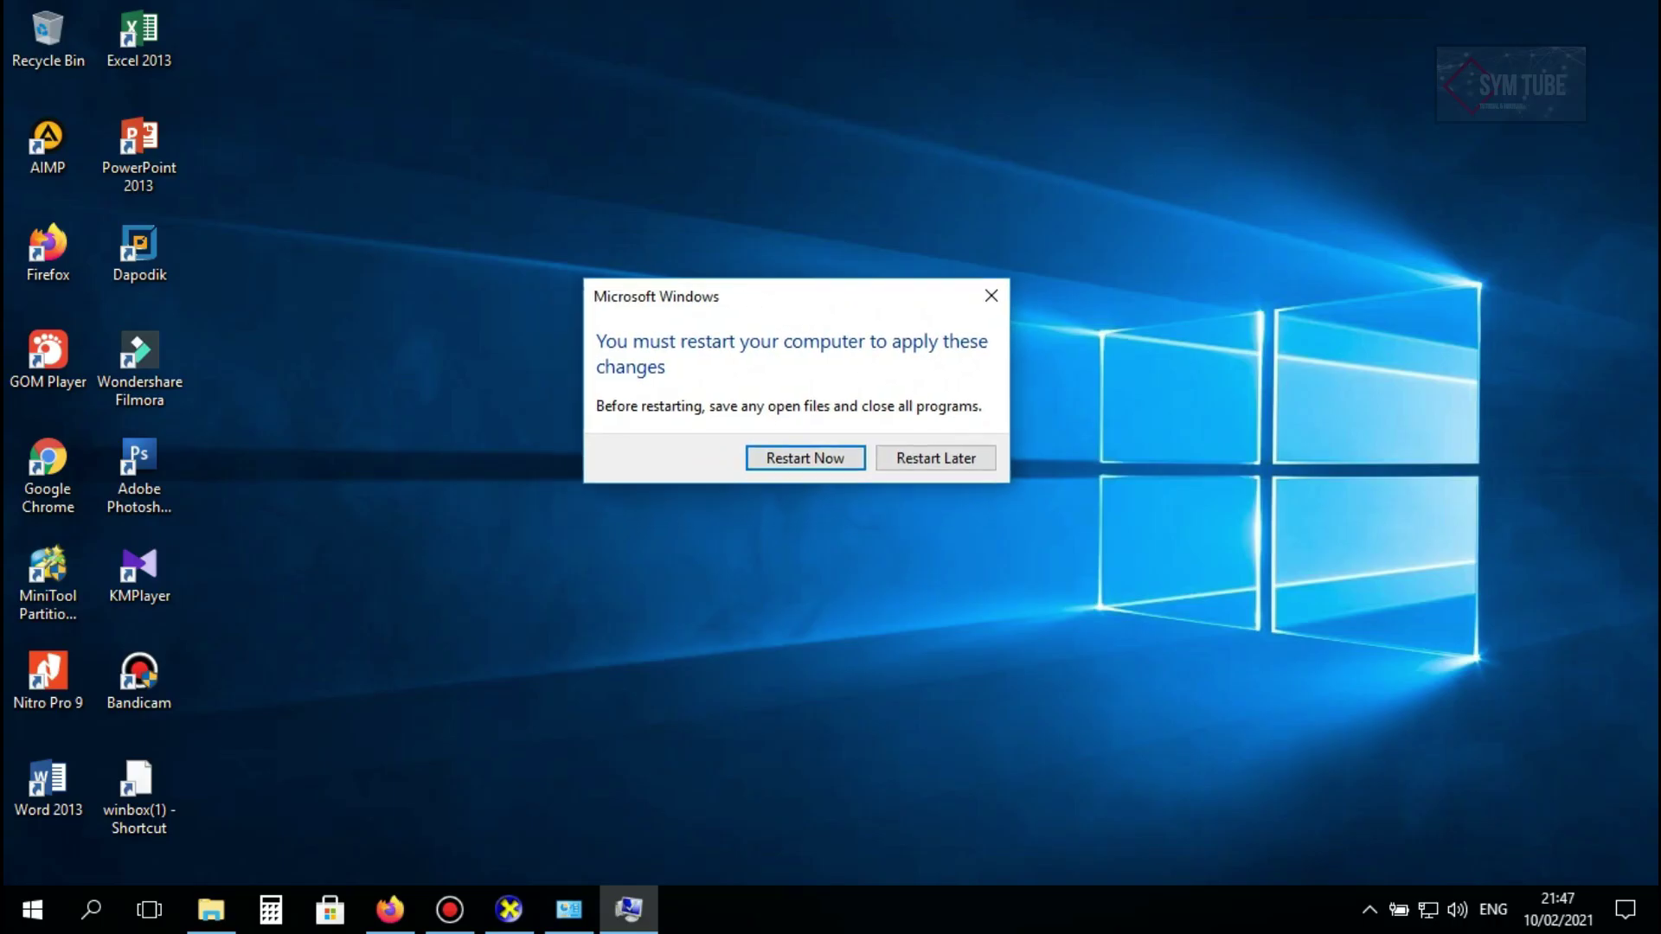